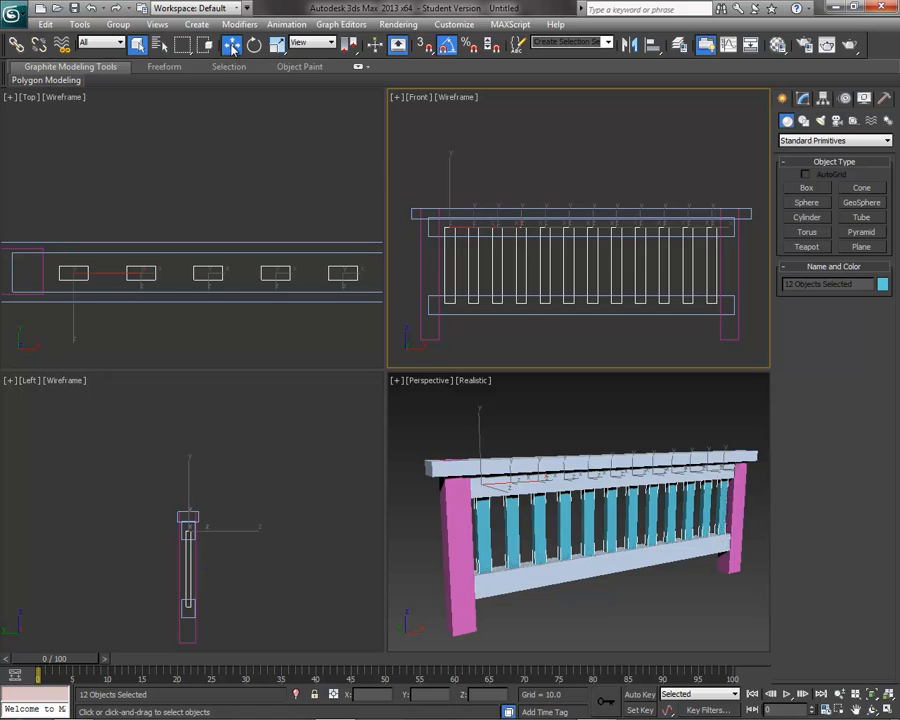
# Nudge the twelve railing balusters slightly to the left, then deselect them
pyautogui.moveTo(637, 265); pyautogui.dragTo(637, 264)
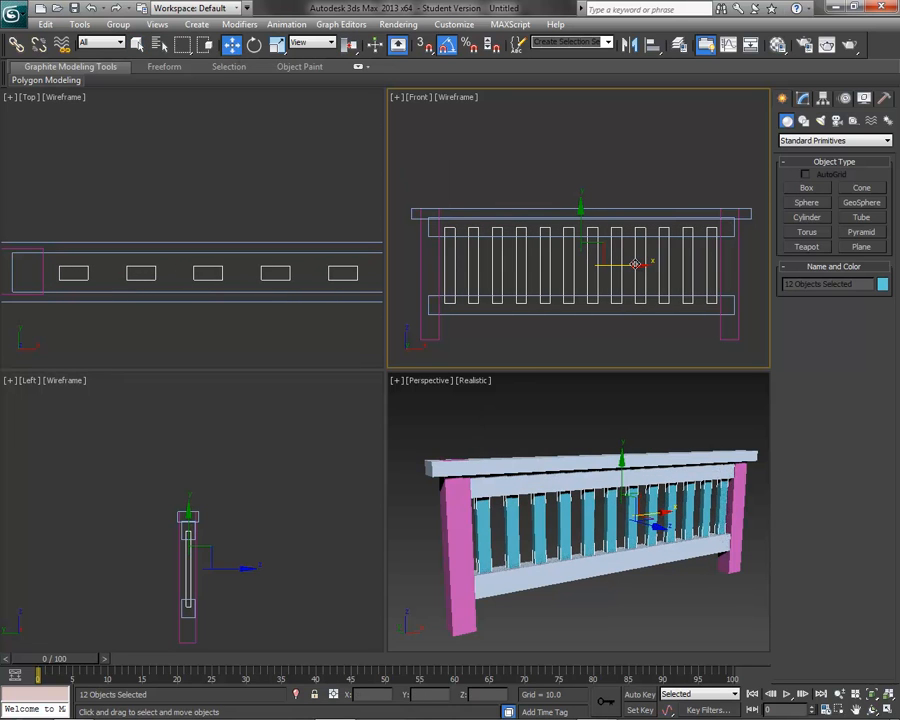
pyautogui.click(249, 161)
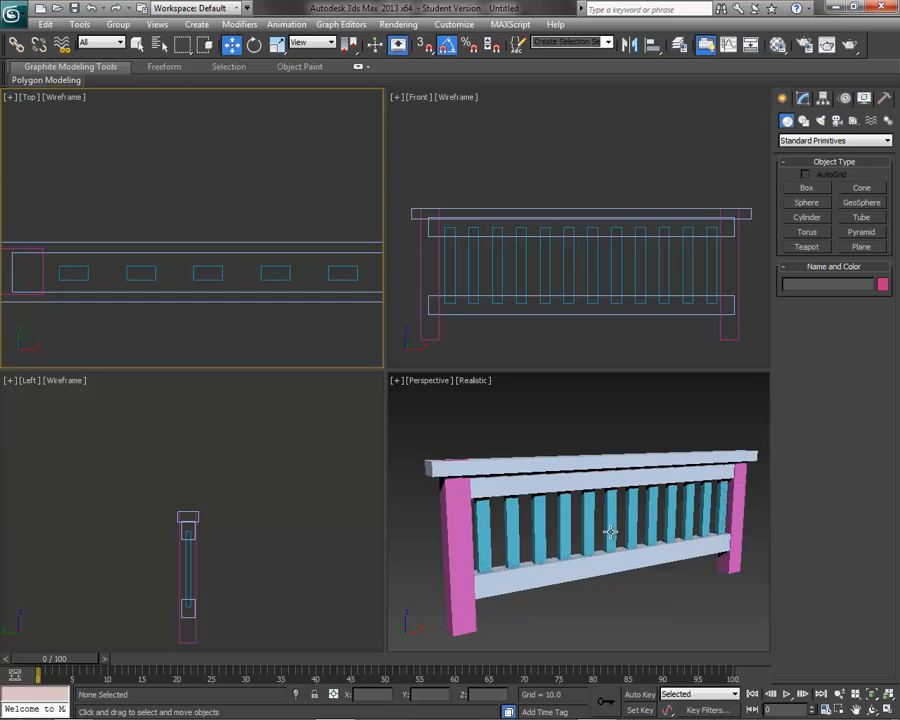
# Move the top rail Box001 slightly up in the Front view so it covers the end posts
pyautogui.keyDown('alt'); pyautogui.moveTo(581, 502); pyautogui.dragTo(478, 484, button='middle'); pyautogui.keyUp('alt')
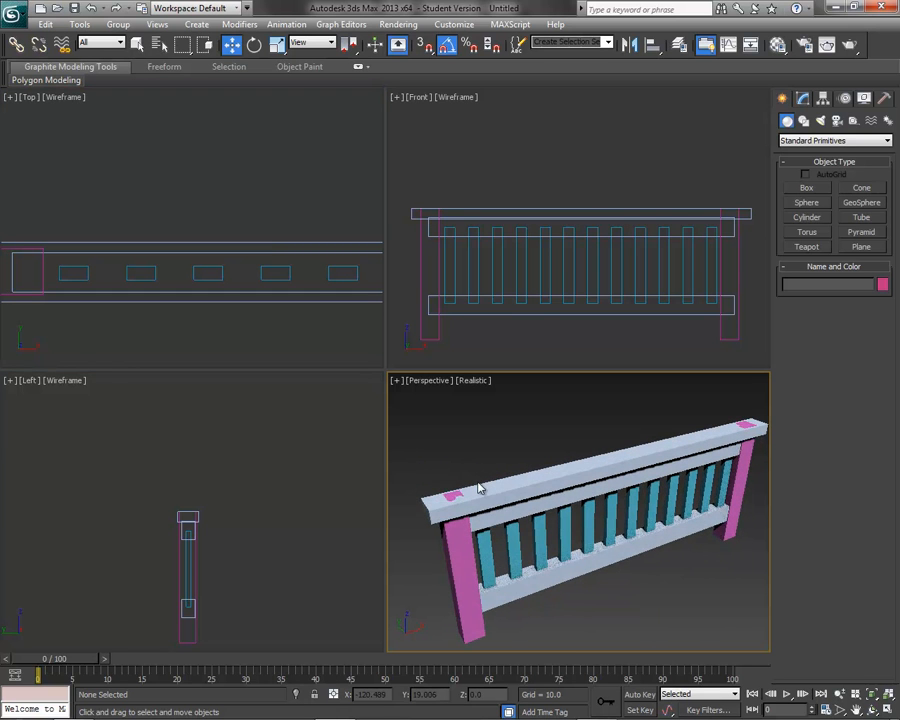
pyautogui.scroll(3, 540, 510)
pyautogui.scroll(5, 565, 527)
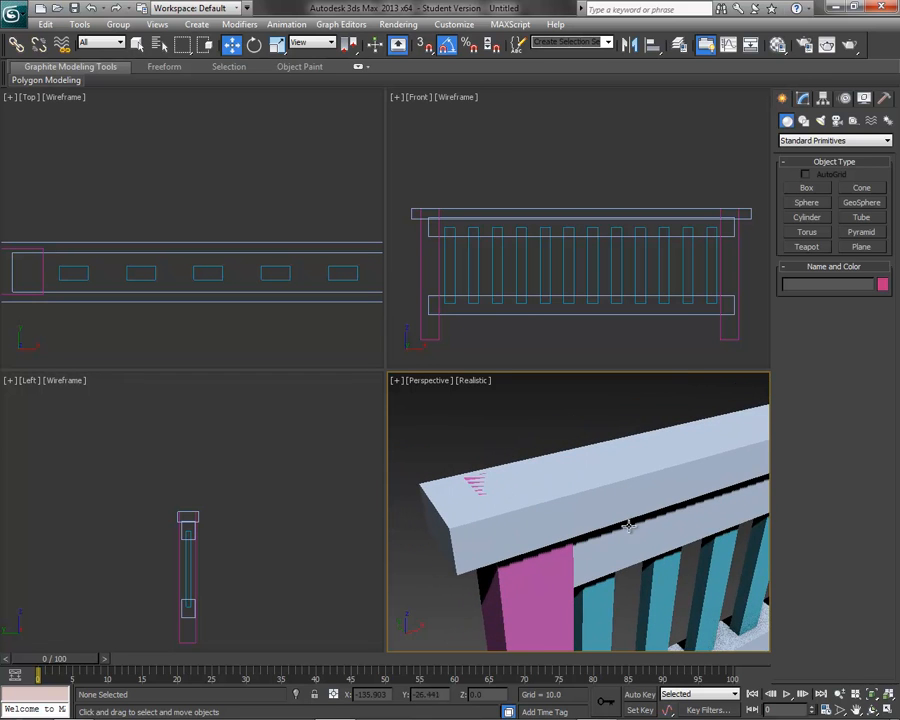
pyautogui.scroll(-4, 640, 510)
pyautogui.press('z')
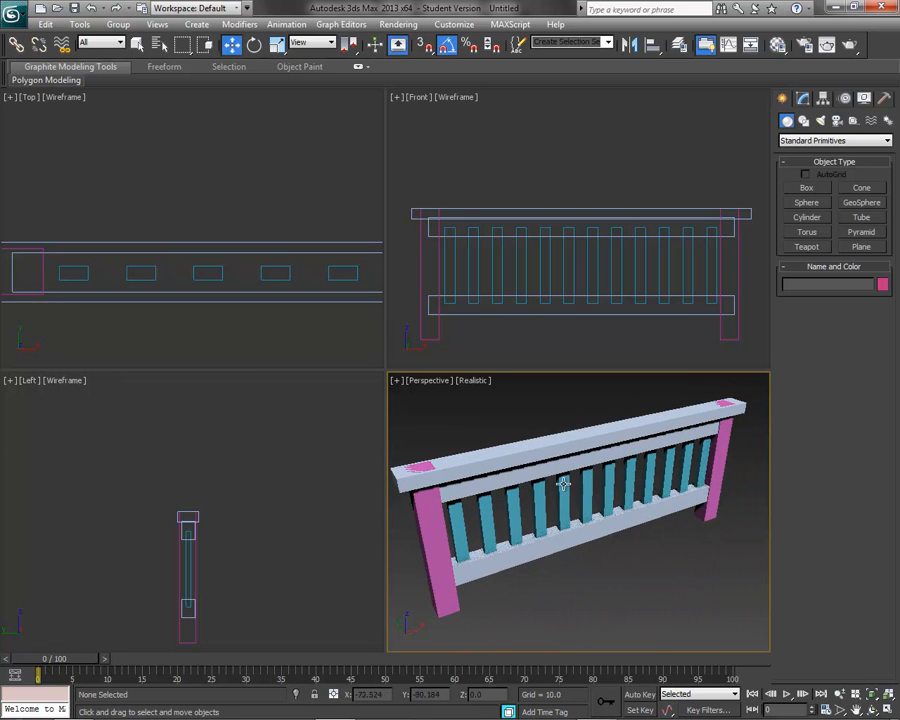
pyautogui.click(562, 438)
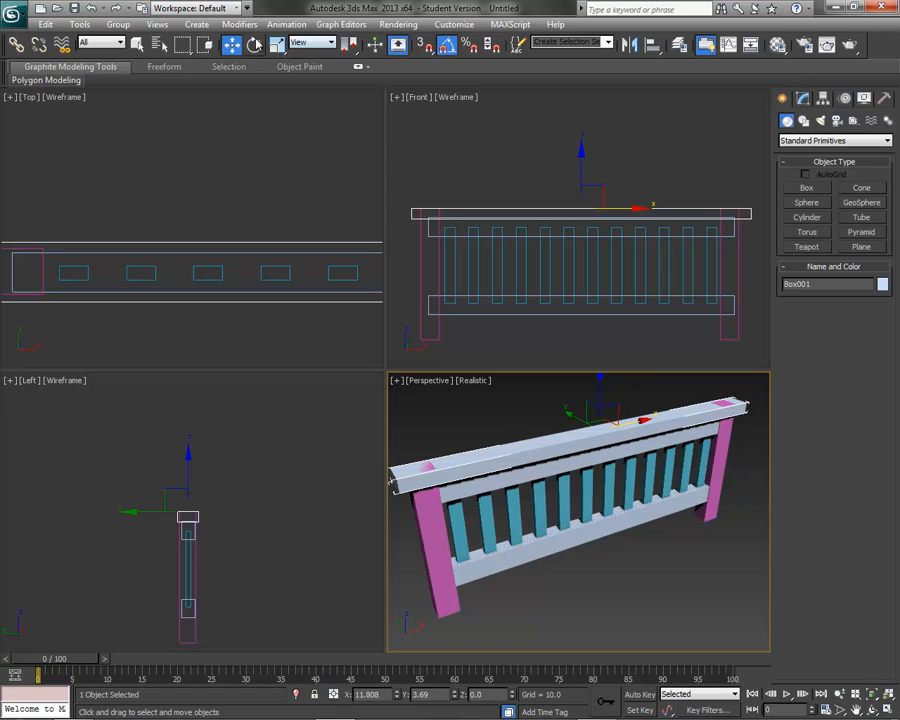
pyautogui.click(580, 176)
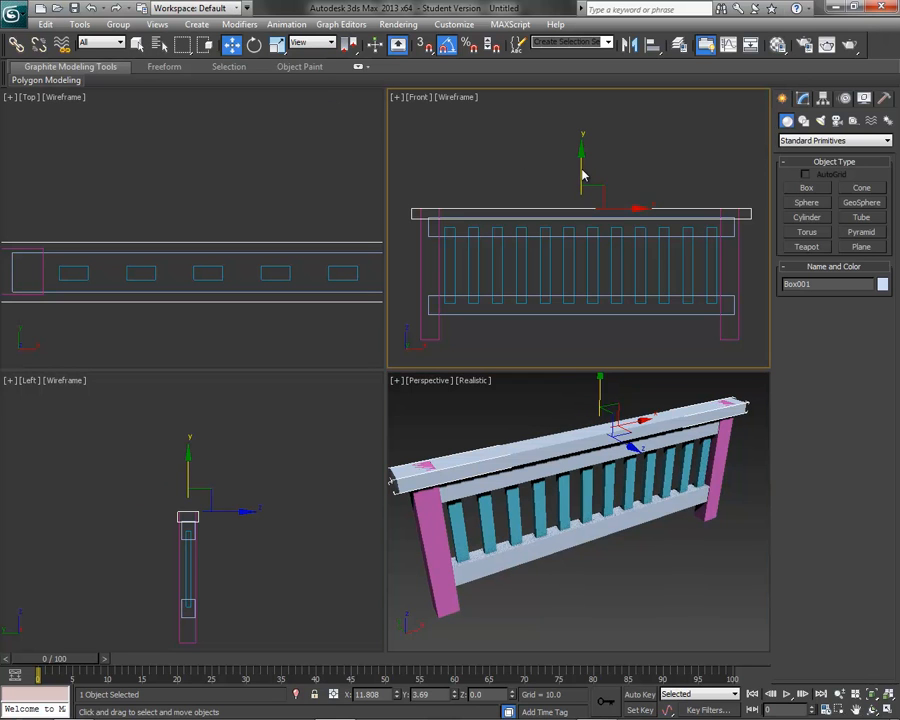
pyautogui.moveTo(582, 170); pyautogui.dragTo(582, 168)
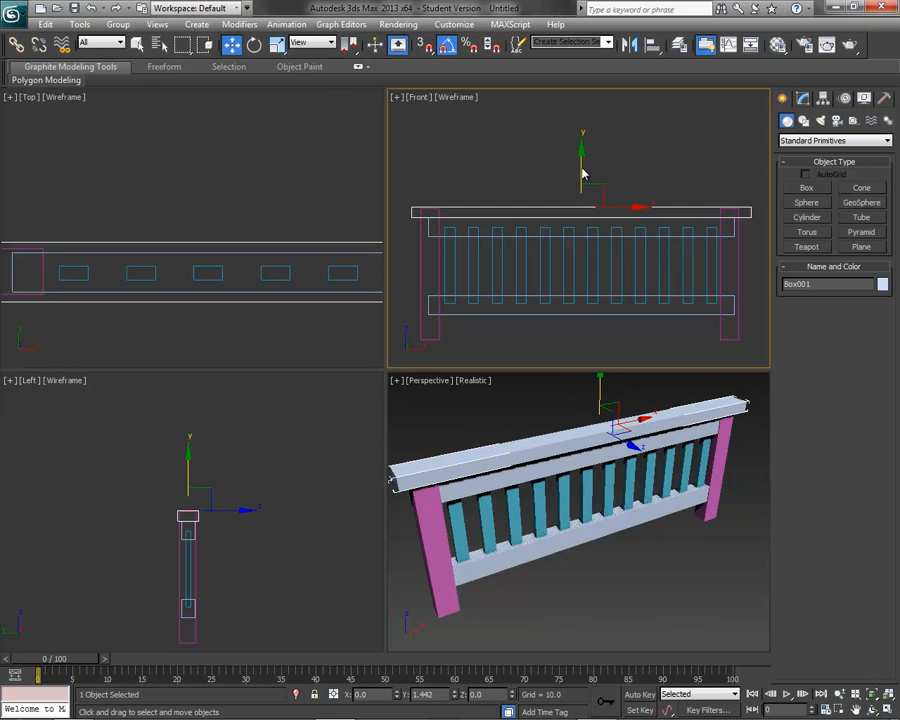
pyautogui.click(495, 168)
pyautogui.middleClick(557, 576)
pyautogui.keyDown('alt'); pyautogui.moveTo(557, 576); pyautogui.dragTo(621, 557, button='middle'); pyautogui.keyUp('alt')
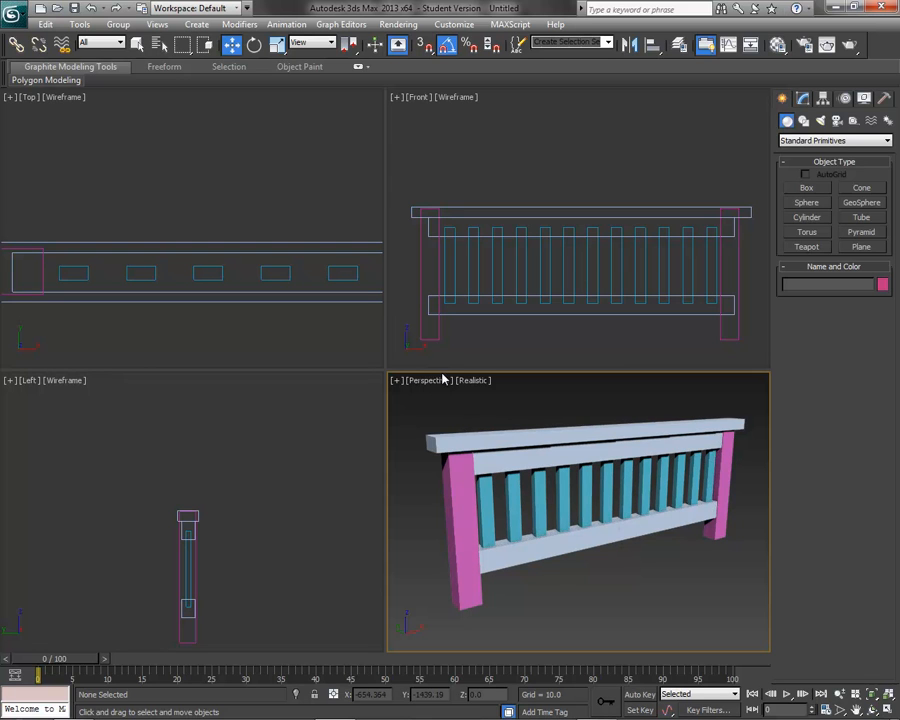
# Shift-rotate the lower rail 90° in the Top view to make a turned copy
pyautogui.click(541, 549)
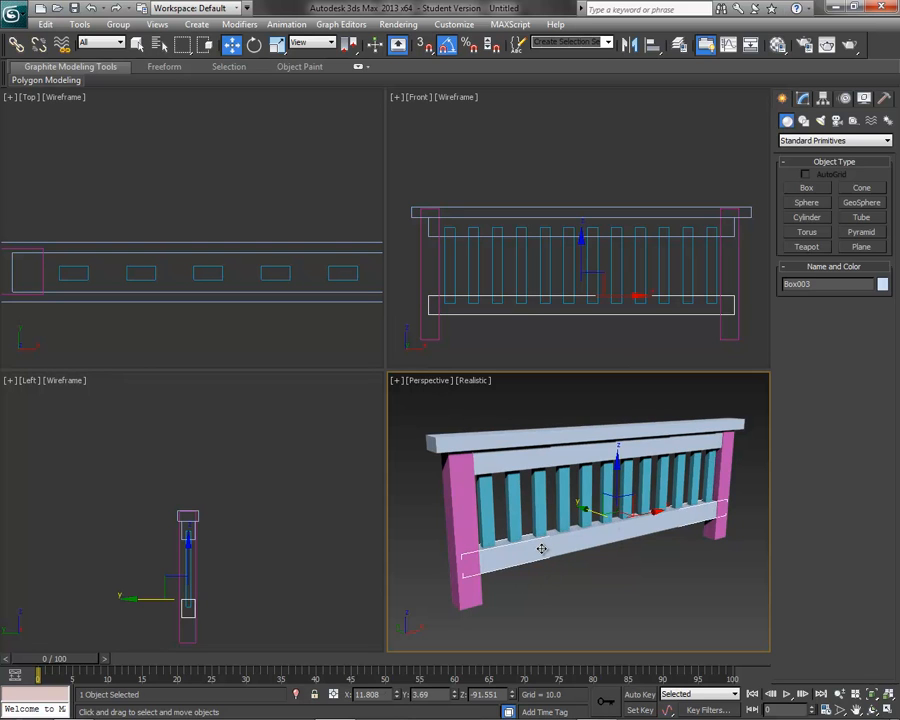
pyautogui.scroll(-4, 217, 195)
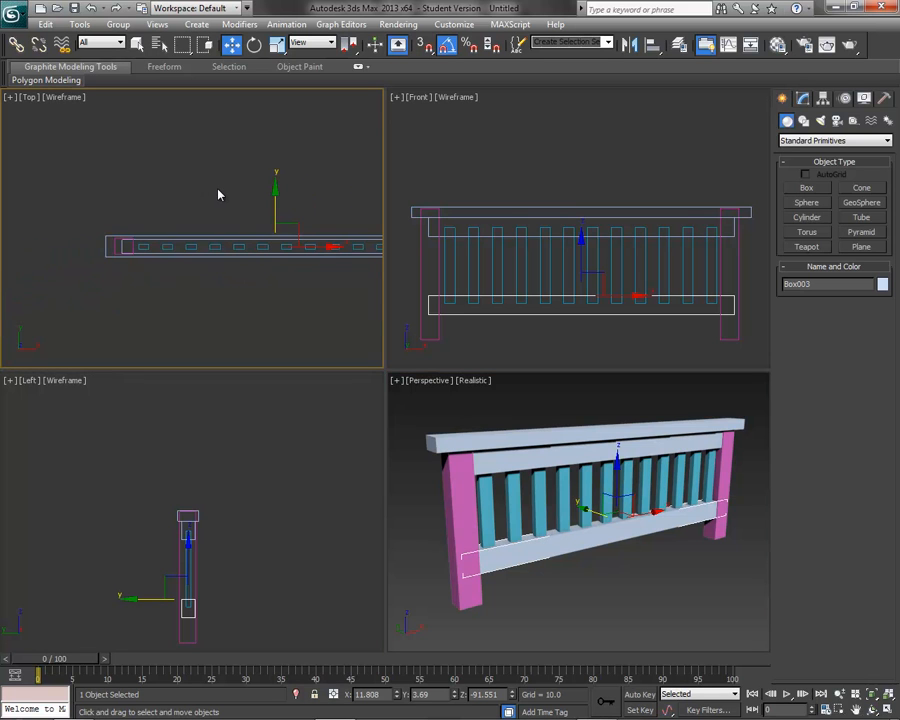
pyautogui.moveTo(314, 175); pyautogui.dragTo(257, 207, button='middle')
pyautogui.scroll(-2, 235, 194)
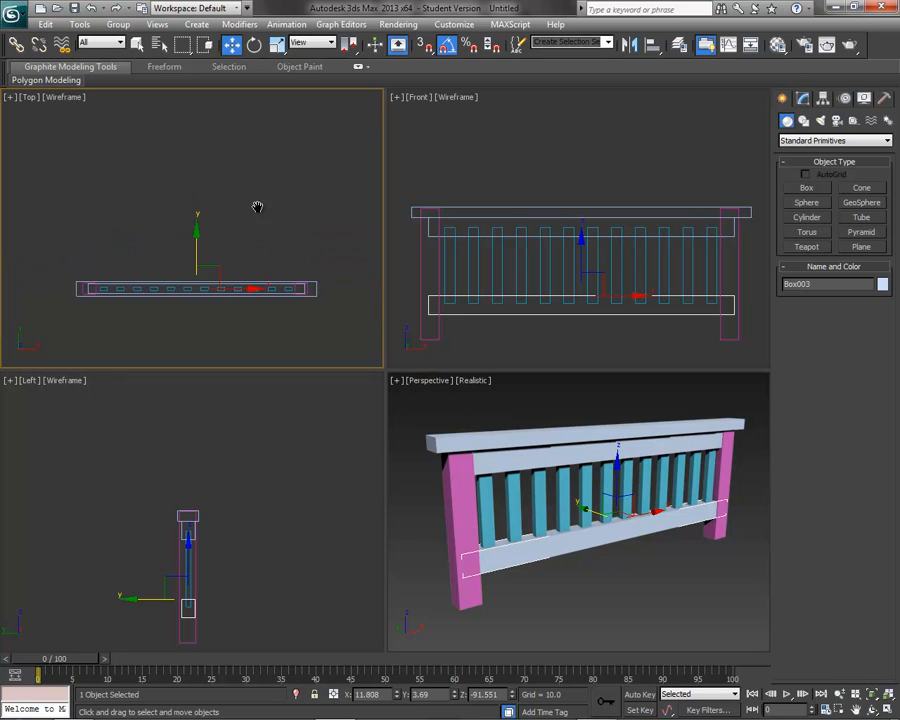
pyautogui.click(254, 45)
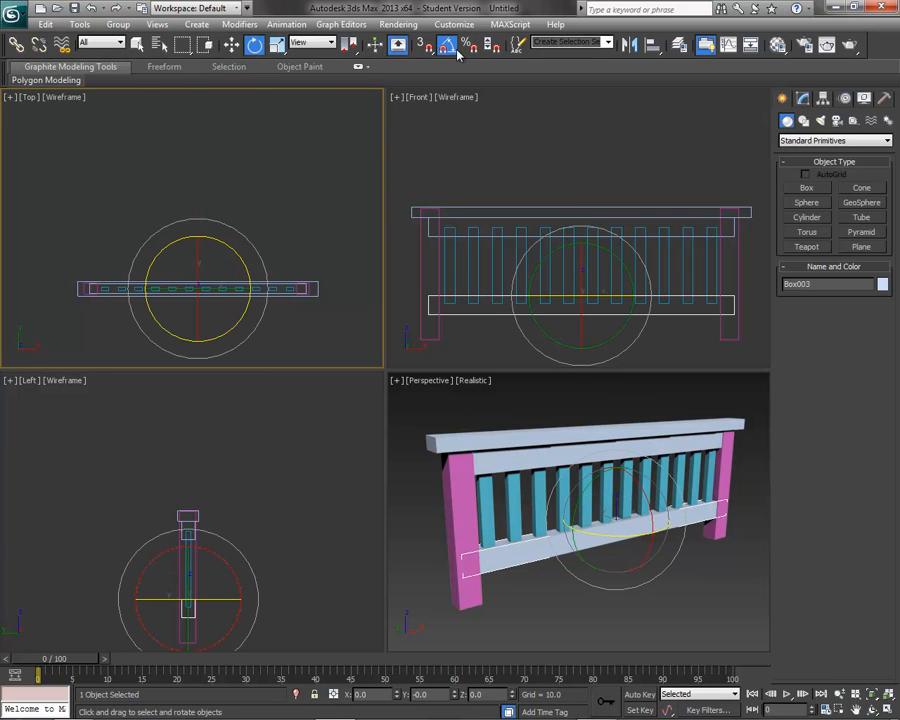
pyautogui.keyDown('shift'); pyautogui.moveTo(221, 244); pyautogui.dragTo(161, 235); pyautogui.keyUp('shift')
pyautogui.click(451, 425)
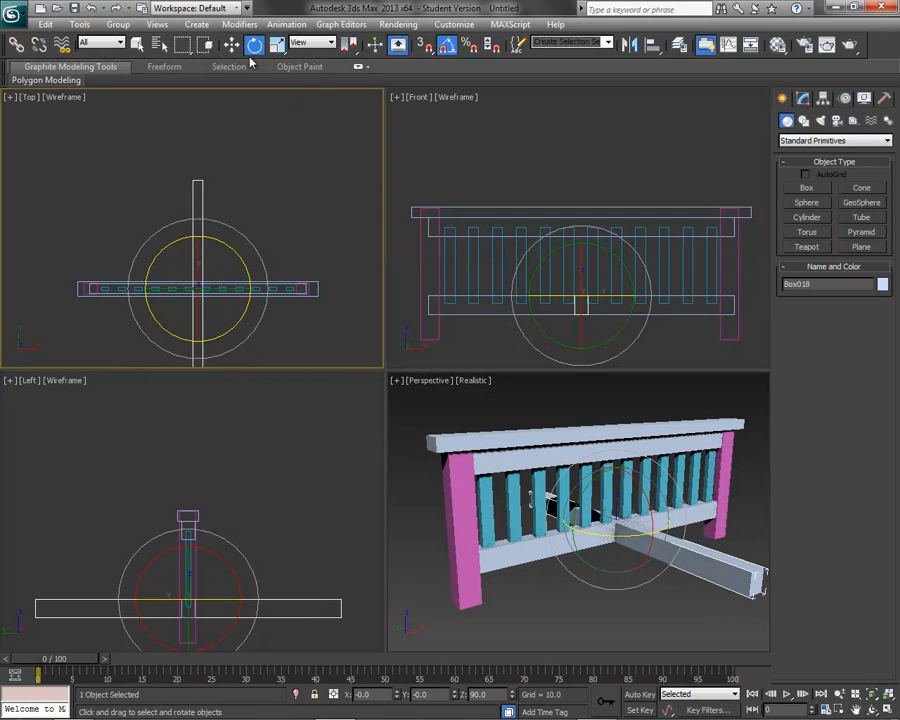
# Move the rotated copy up and left so it runs from the left end post
pyautogui.press('w')
pyautogui.moveTo(197, 254); pyautogui.dragTo(197, 148)
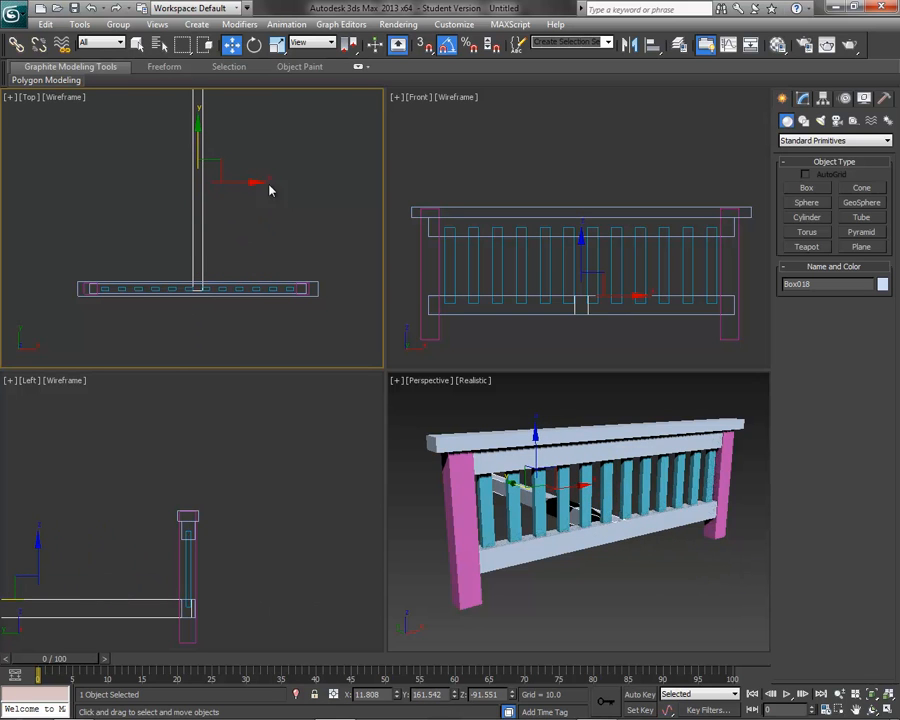
pyautogui.moveTo(247, 181); pyautogui.dragTo(143, 193)
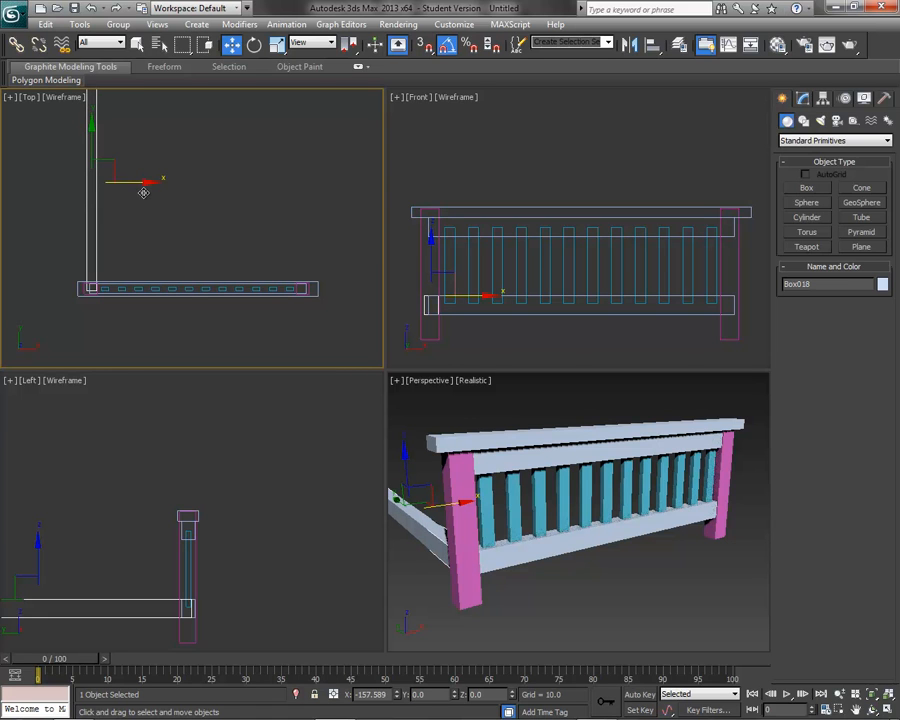
pyautogui.moveTo(139, 331); pyautogui.dragTo(275, 331, button='middle')
pyautogui.scroll(4, 277, 327)
pyautogui.scroll(-4, 290, 180)
pyautogui.scroll(4, 172, 281)
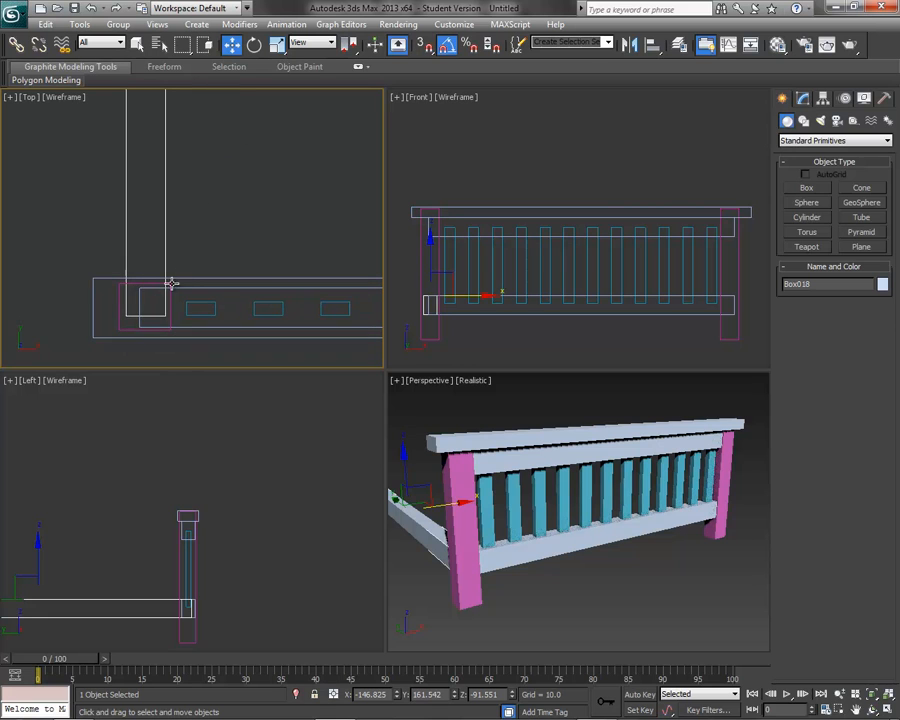
# Shift-drag a copy of side rail Box018 along X to the right end post
pyautogui.click(134, 329)
pyautogui.click(558, 604)
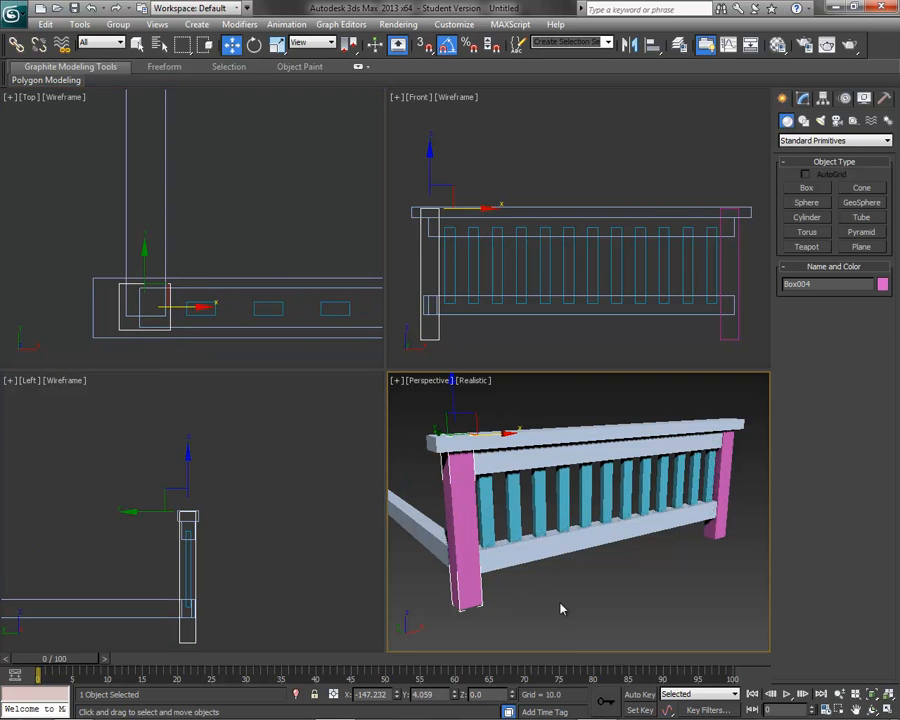
pyautogui.scroll(-2, 324, 185)
pyautogui.moveTo(324, 185); pyautogui.dragTo(237, 270, button='middle')
pyautogui.scroll(-3, 268, 200)
pyautogui.scroll(-3, 180, 246)
pyautogui.click(146, 251)
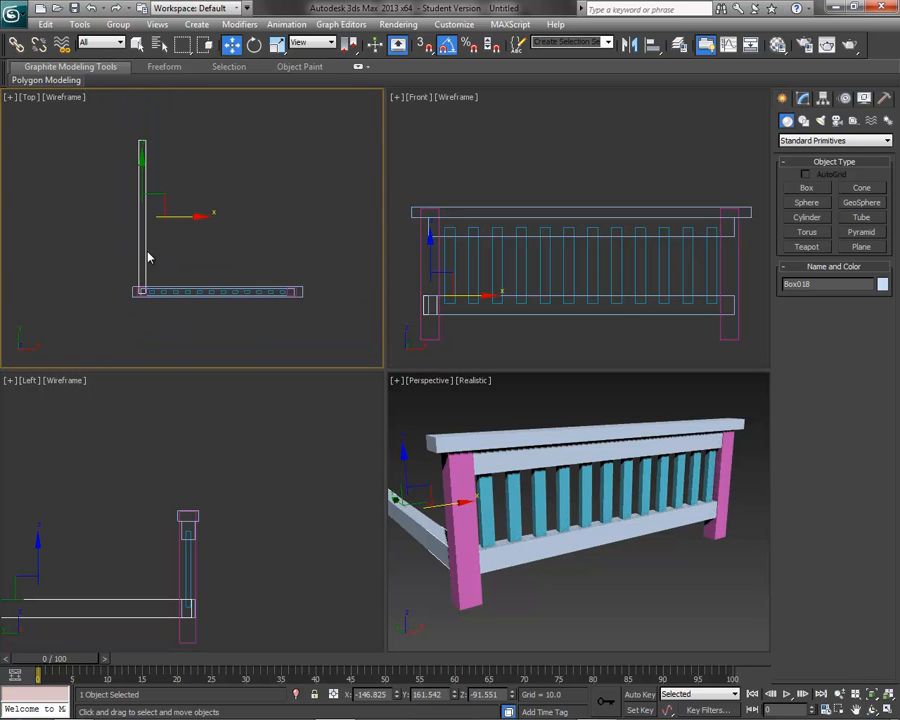
pyautogui.keyDown('shift'); pyautogui.moveTo(195, 216); pyautogui.dragTo(343, 218); pyautogui.keyUp('shift')
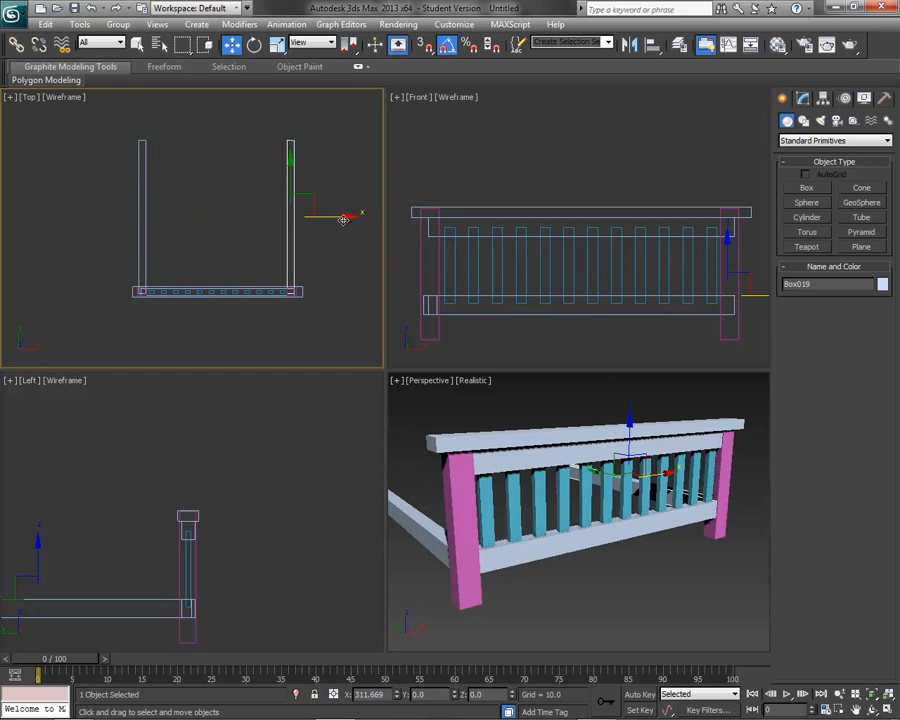
pyautogui.keyDown('shift'); pyautogui.moveTo(343, 218); pyautogui.dragTo(344, 216); pyautogui.keyUp('shift')
pyautogui.click(458, 432)
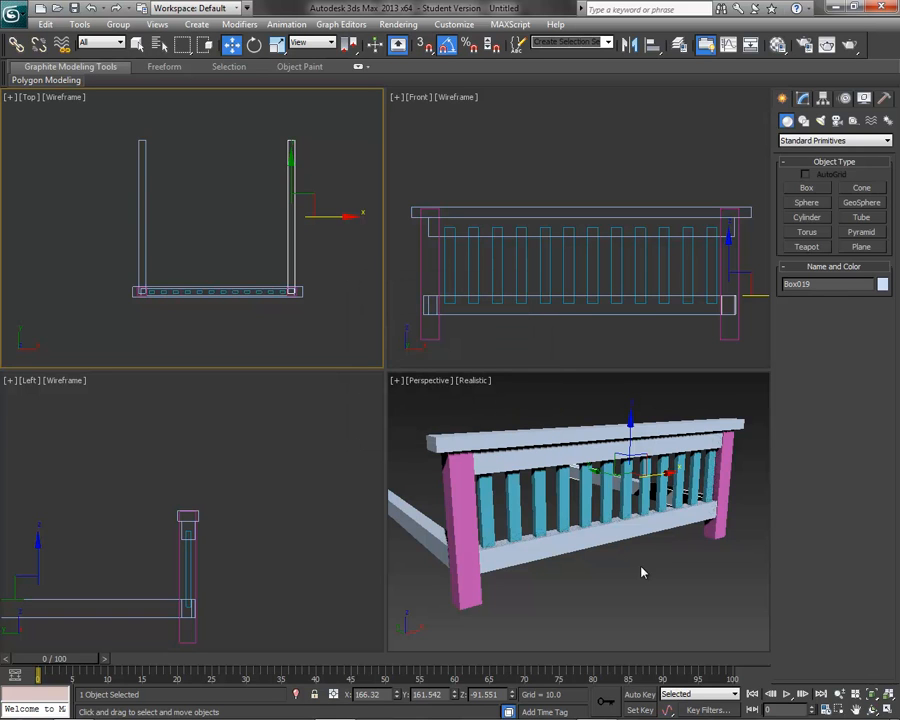
pyautogui.click(633, 575)
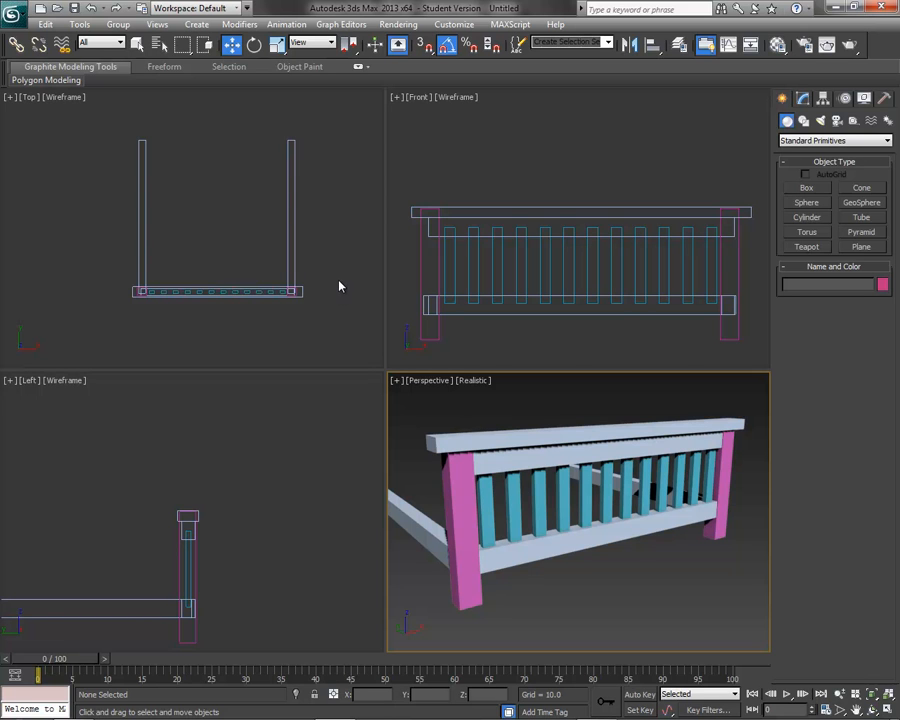
# Switch to Window selection and box-select only the 17 footboard parts, excluding the side rails
pyautogui.moveTo(302, 279); pyautogui.dragTo(72, 311)
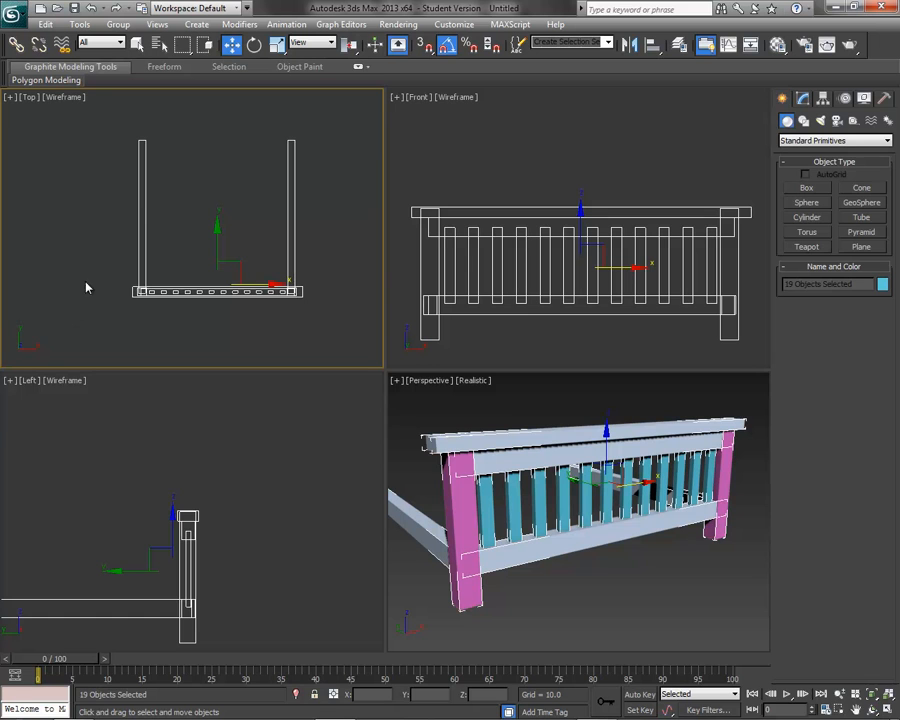
pyautogui.moveTo(328, 319); pyautogui.dragTo(104, 275)
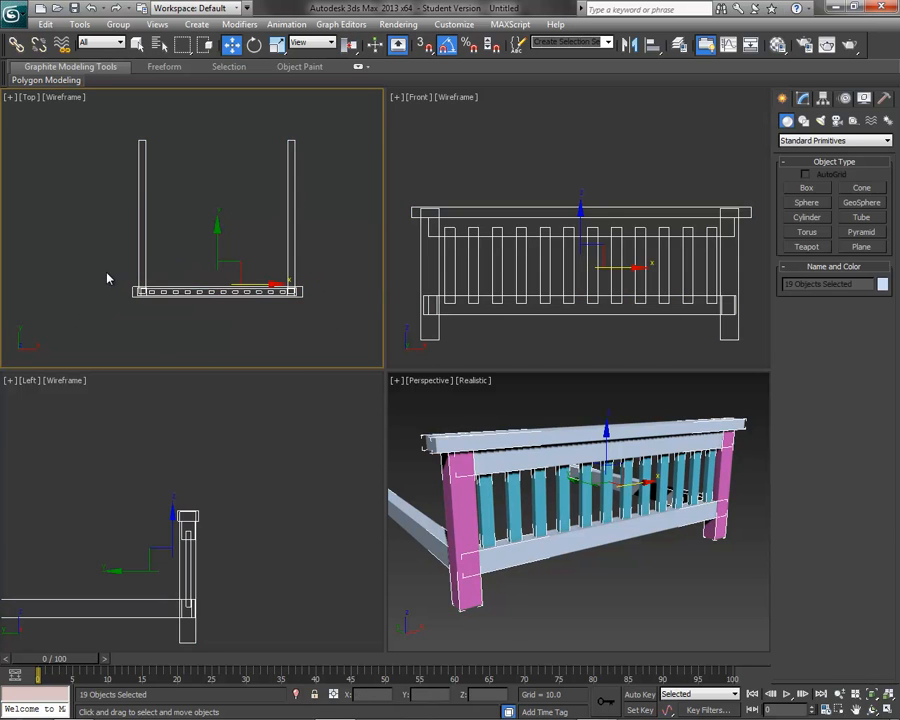
pyautogui.click(205, 45)
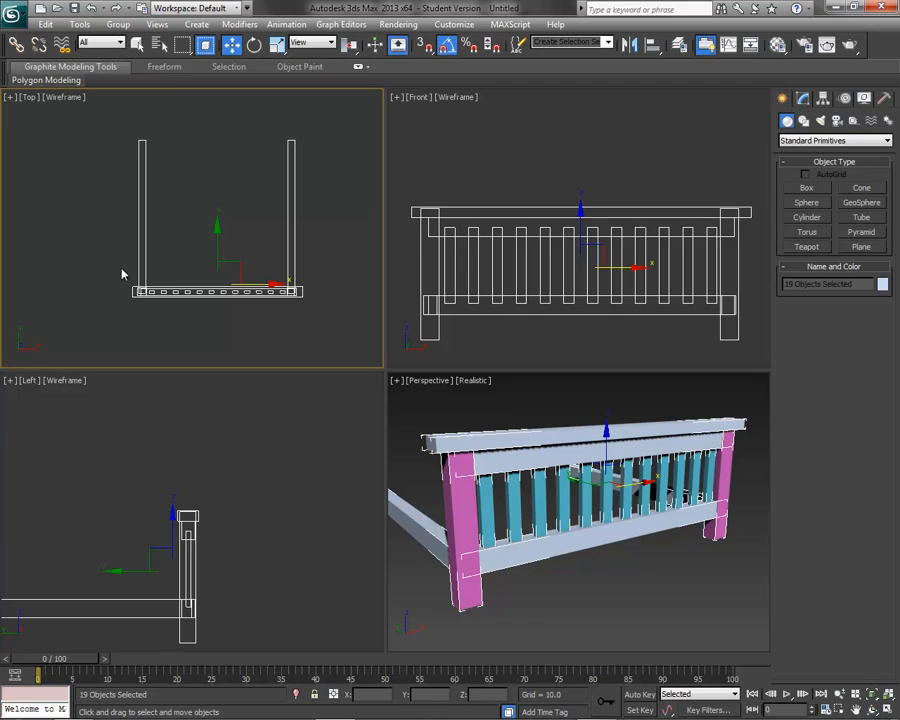
pyautogui.click(92, 264)
pyautogui.moveTo(98, 259); pyautogui.dragTo(351, 331)
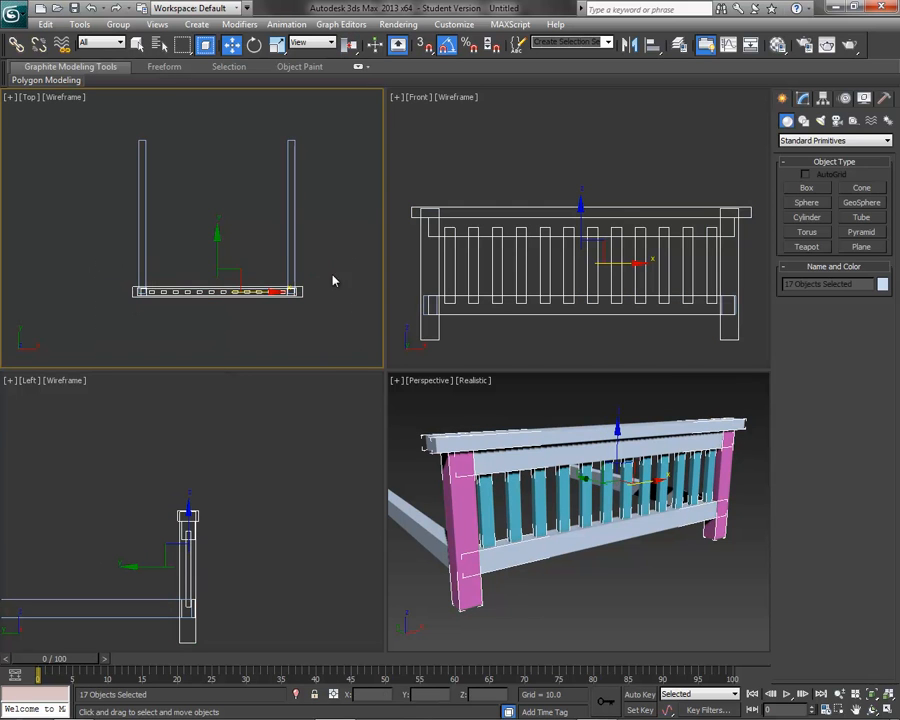
# Clone the footboard to the far end of the rails and scale the copy taller on Z
pyautogui.moveTo(216, 244); pyautogui.dragTo(216, 95)
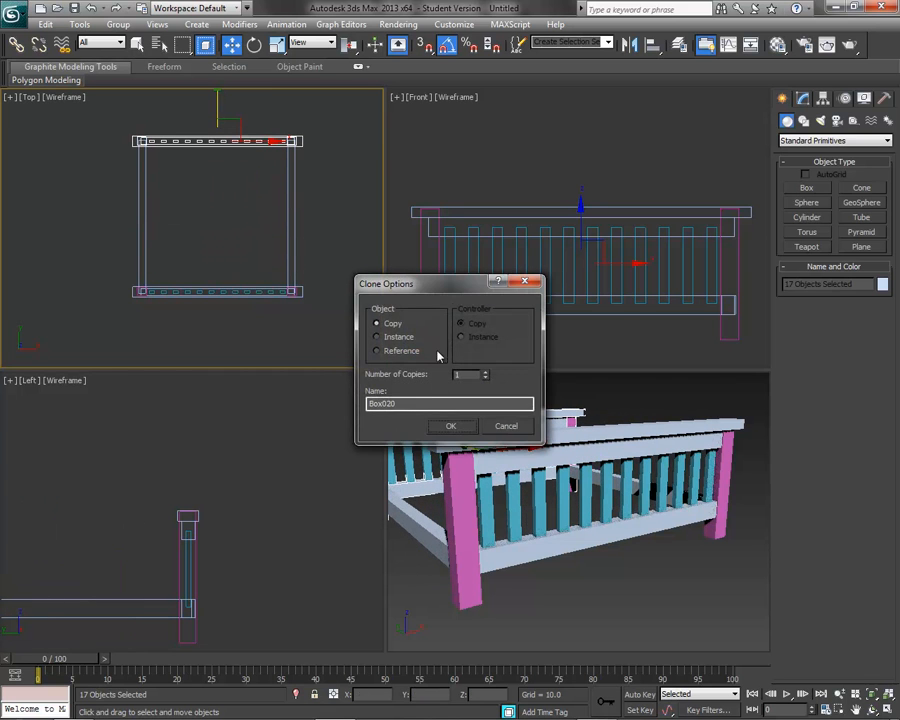
pyautogui.click(462, 428)
pyautogui.keyDown('alt'); pyautogui.moveTo(617, 571); pyautogui.dragTo(565, 536, button='middle'); pyautogui.keyUp('alt')
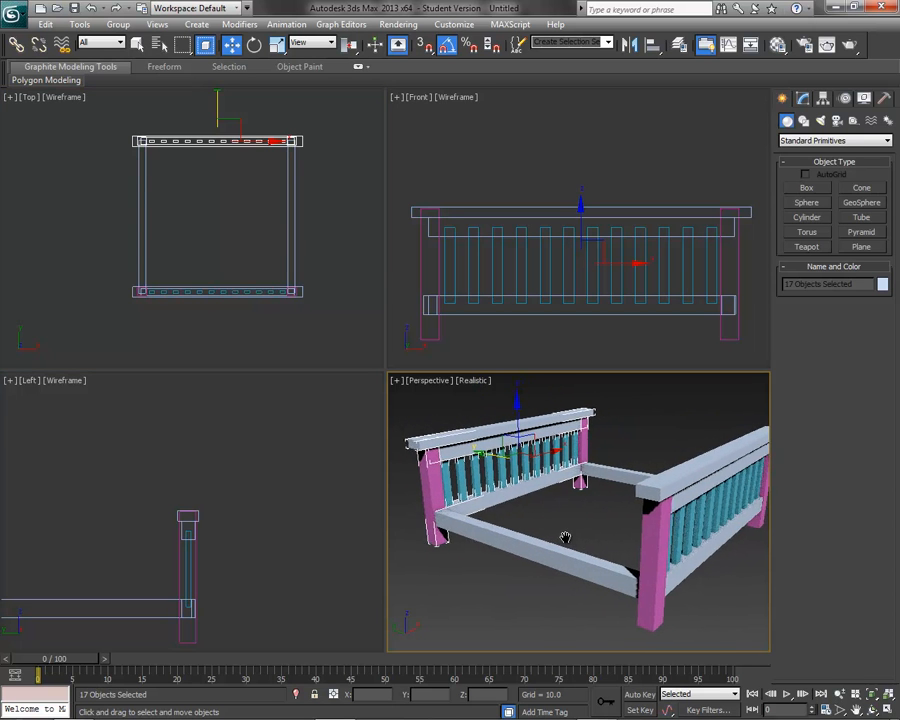
pyautogui.click(887, 707)
pyautogui.scroll(-5, 395, 350)
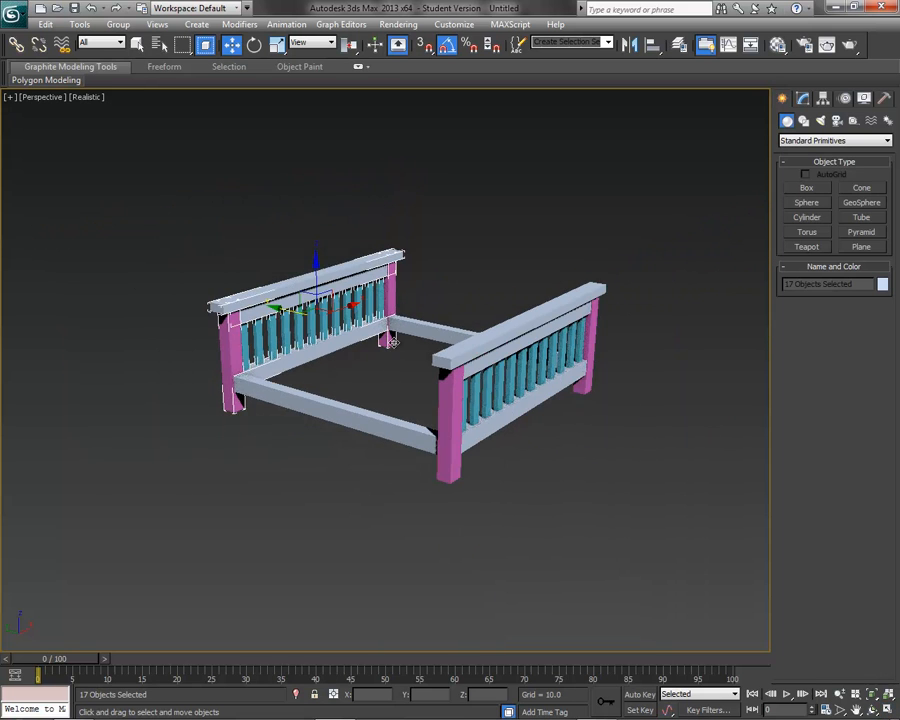
pyautogui.keyDown('alt'); pyautogui.moveTo(356, 372); pyautogui.dragTo(334, 350, button='middle'); pyautogui.keyUp('alt')
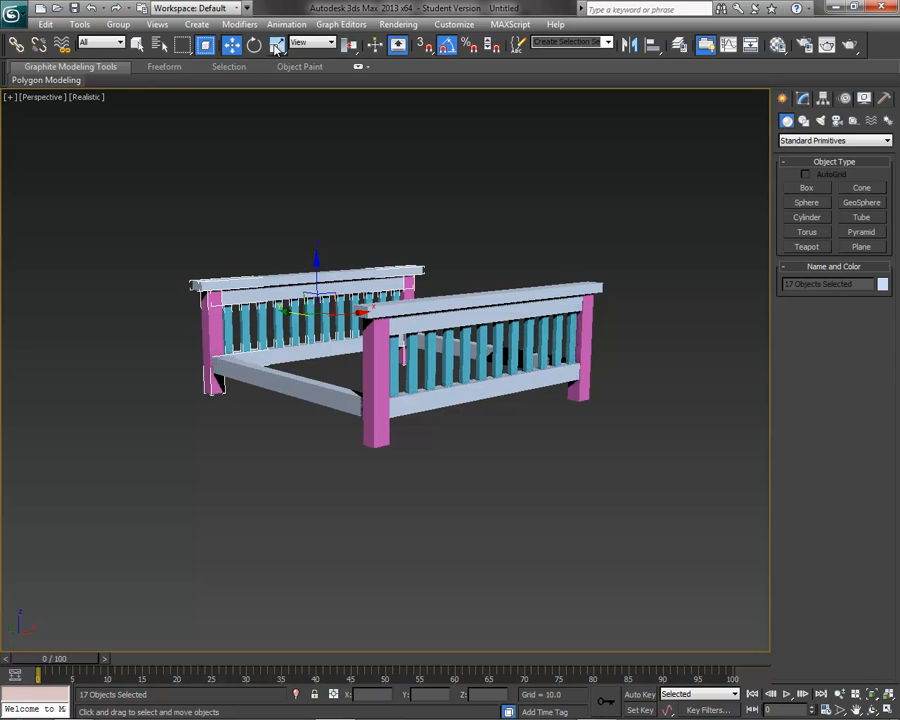
pyautogui.press('r')
pyautogui.press('r')
pyautogui.moveTo(318, 250); pyautogui.dragTo(316, 190)
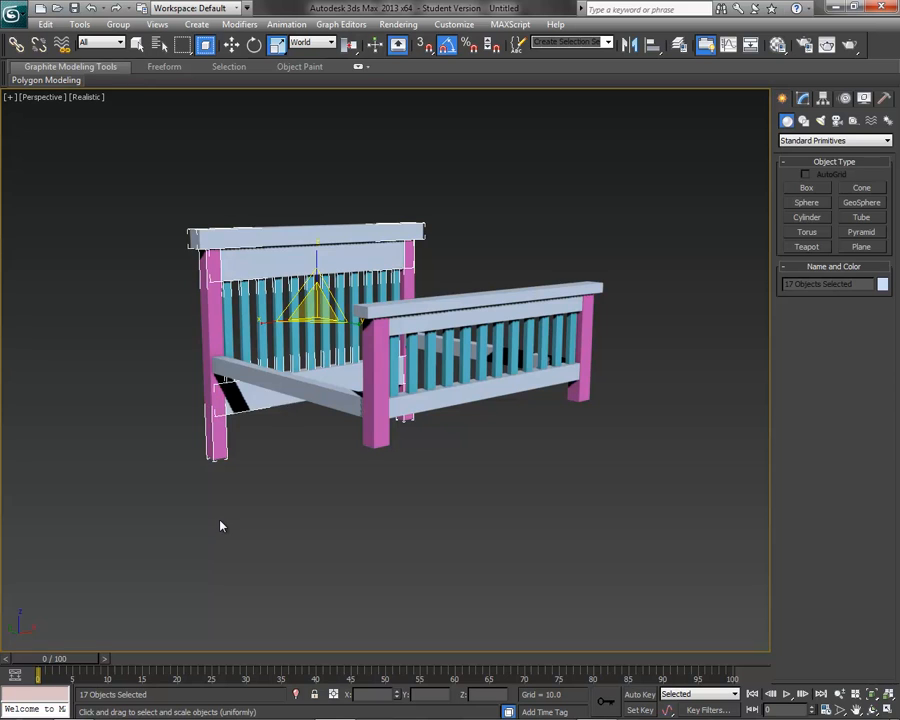
# Undo the headboard's scale with Ctrl+Z and orbit to check the bed frame
pyautogui.hotkey('ctrl', 'z')
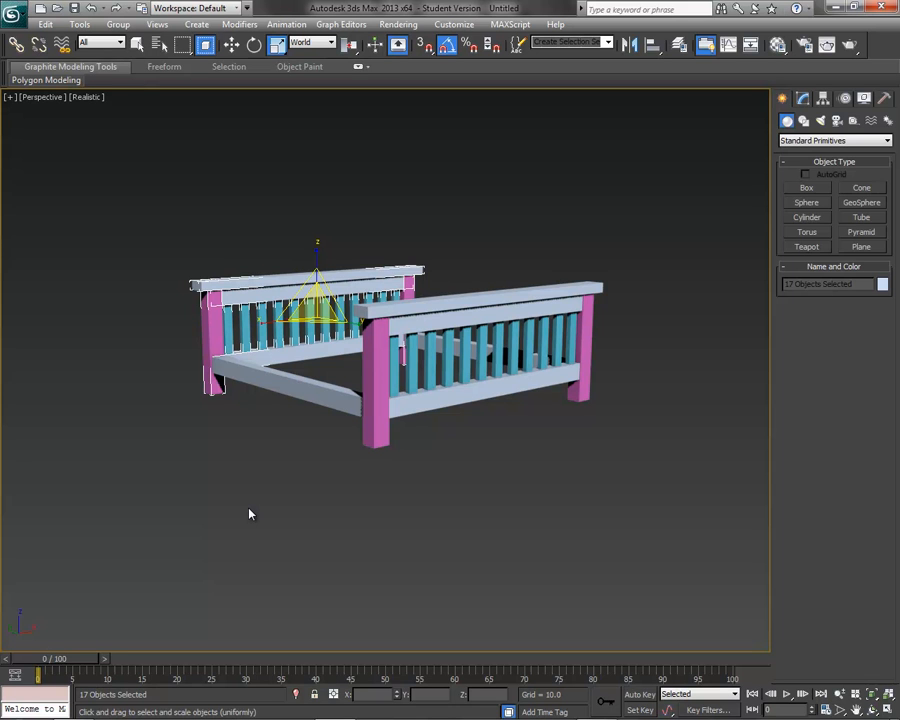
pyautogui.keyDown('alt'); pyautogui.moveTo(239, 503); pyautogui.dragTo(266, 518, button='middle'); pyautogui.keyUp('alt')
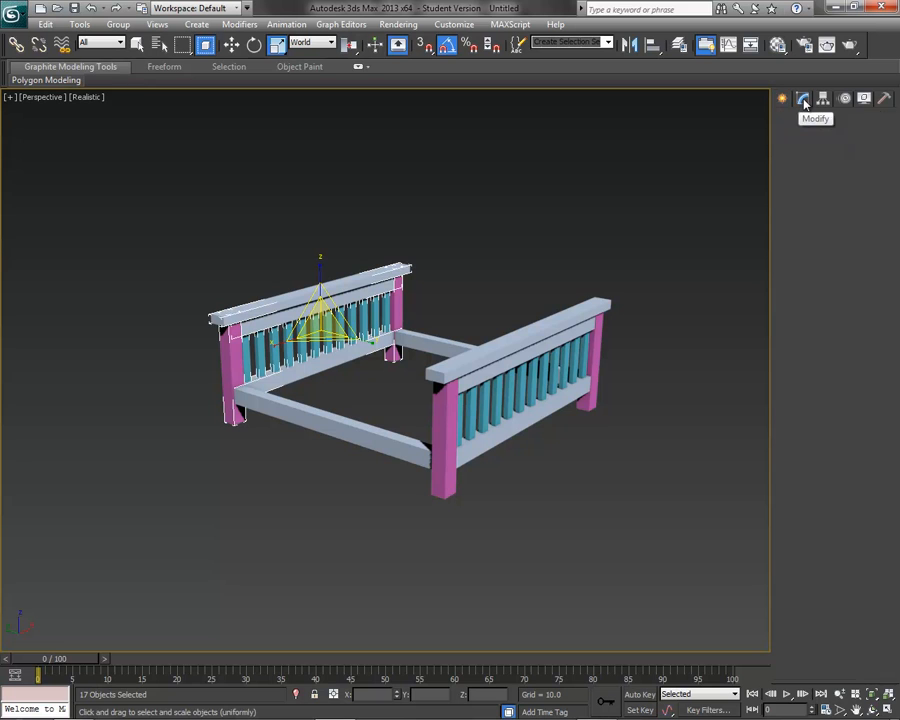
# Add Edit Poly to the 17 headboard parts, enter Vertex level, and restore four viewports
pyautogui.click(804, 101)
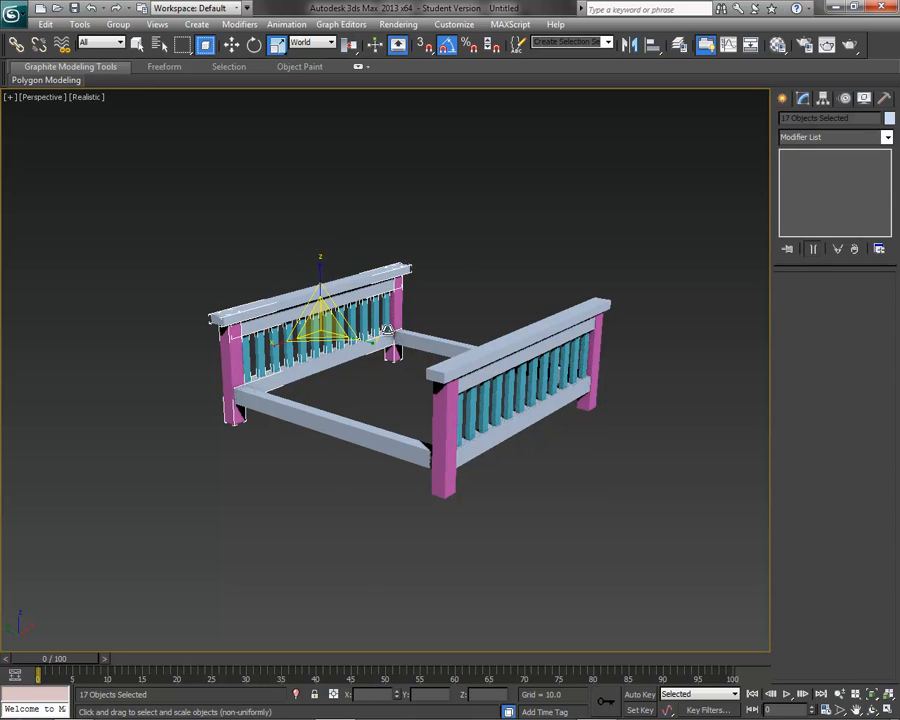
pyautogui.click(816, 139)
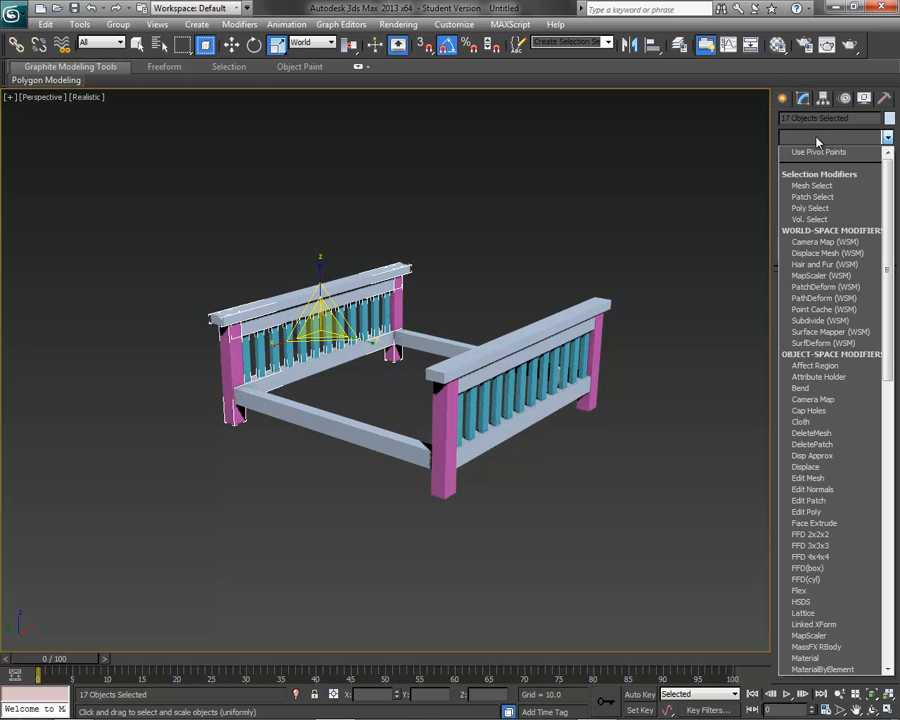
pyautogui.click(808, 512)
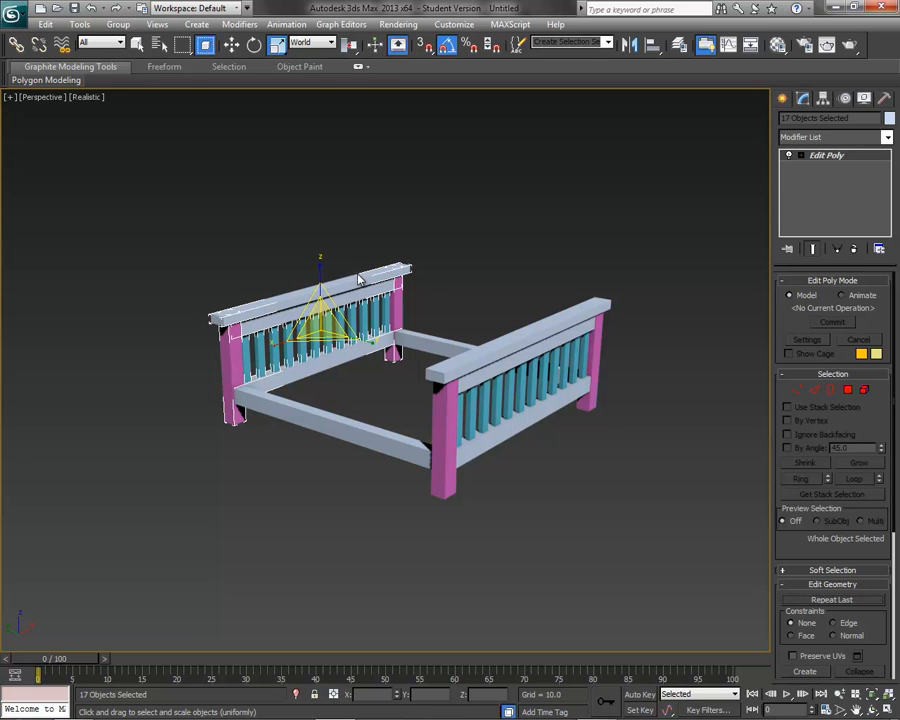
pyautogui.click(797, 390)
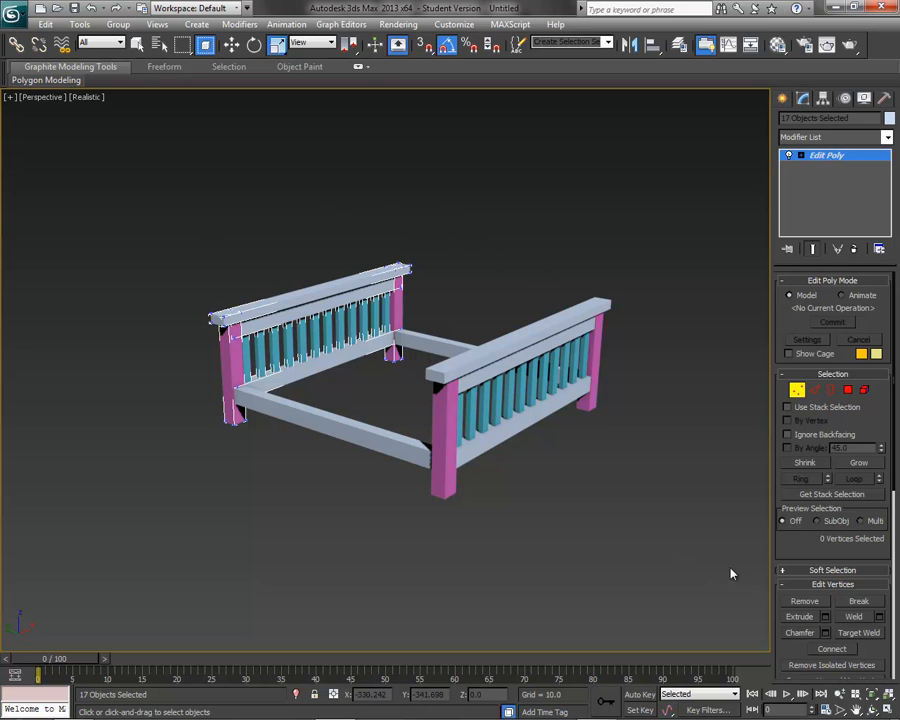
pyautogui.click(888, 709)
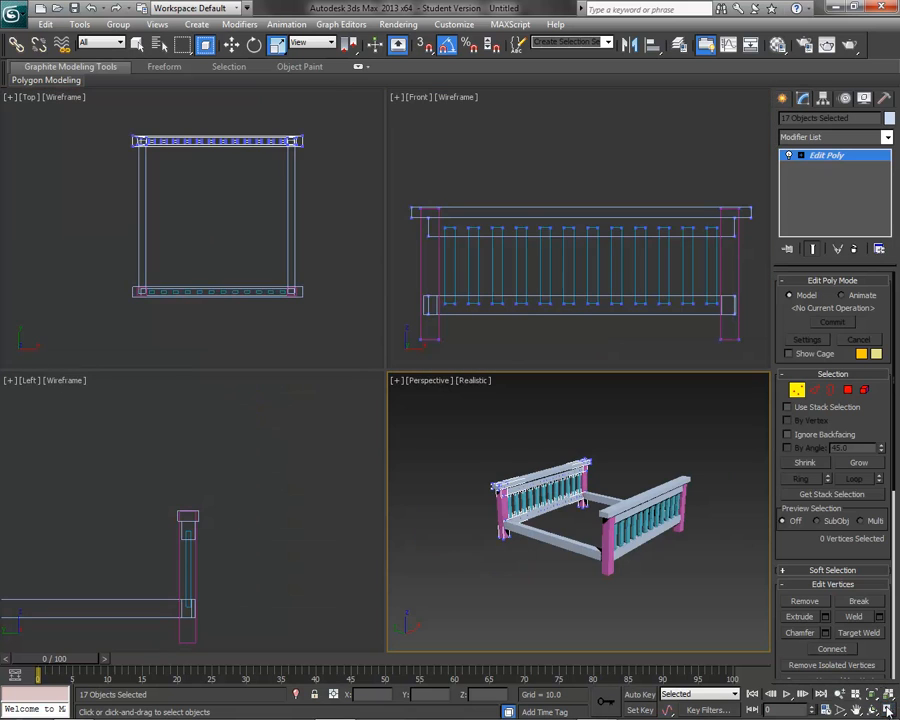
# Raise the headboard's top-rail vertices in the Front view, then exit Vertex level and deselect
pyautogui.moveTo(404, 193); pyautogui.dragTo(761, 255)
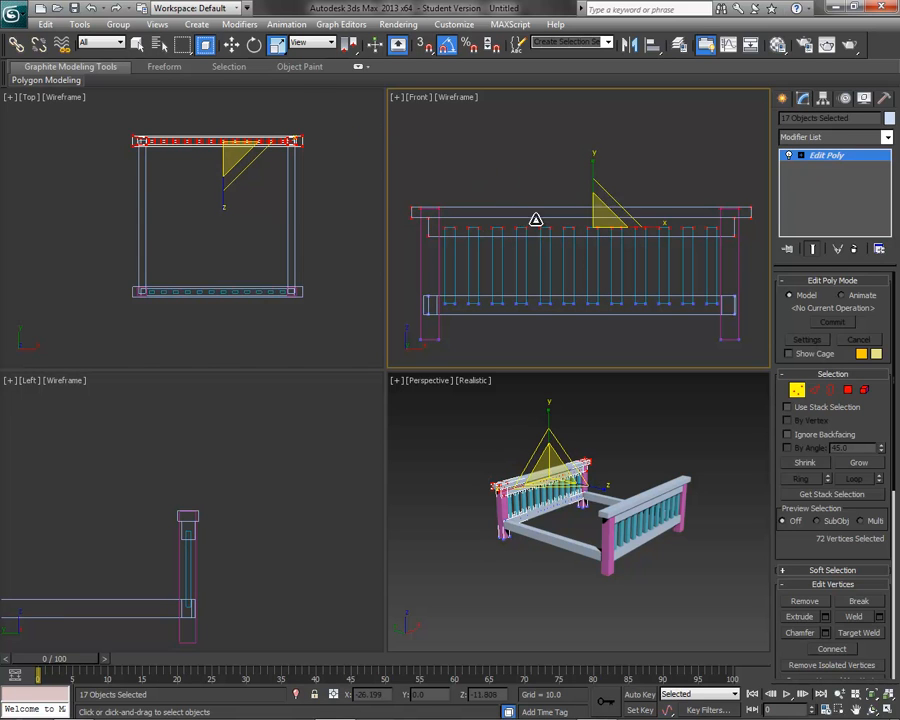
pyautogui.press('w')
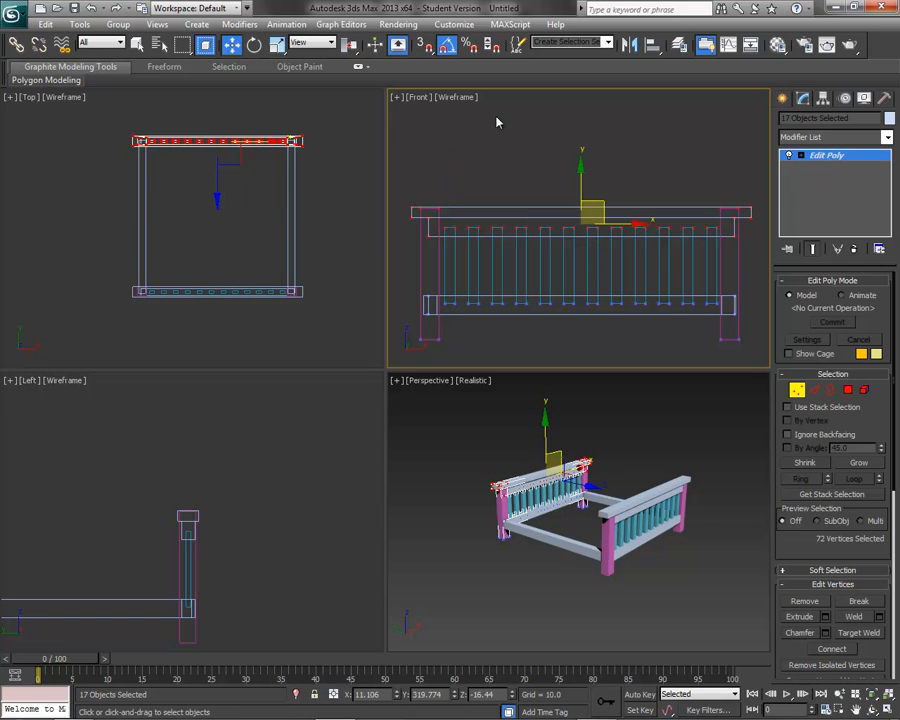
pyautogui.moveTo(587, 162); pyautogui.dragTo(587, 96)
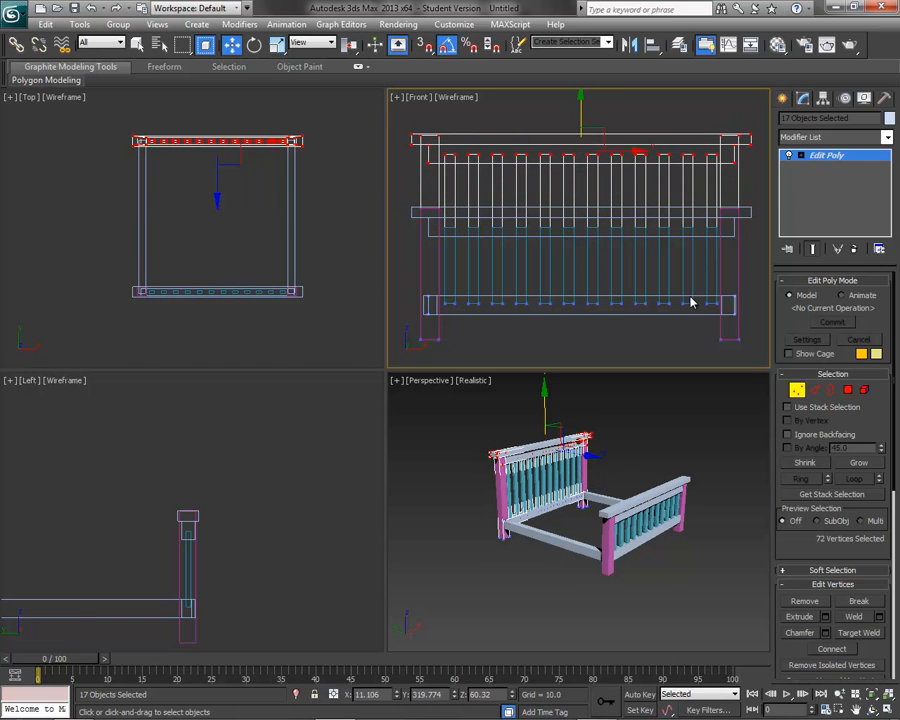
pyautogui.moveTo(683, 459)
pyautogui.keyDown('alt'); pyautogui.mouseDown(button='middle')
pyautogui.moveTo(699, 468)
pyautogui.moveTo(647, 460)
pyautogui.moveTo(690, 462)
pyautogui.moveTo(675, 454)
pyautogui.moveTo(695, 452)
pyautogui.moveTo(638, 453)
pyautogui.moveTo(685, 465)
pyautogui.mouseUp(button='middle'); pyautogui.keyUp('alt')
pyautogui.click(797, 391)
pyautogui.click(680, 448)
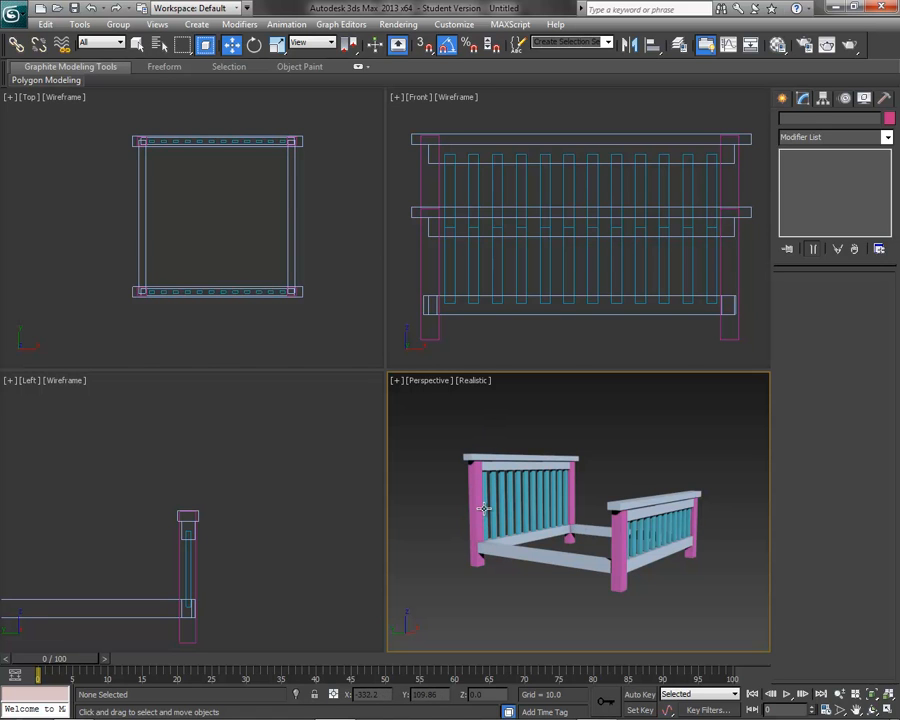
# Draw a box mattress across the bed frame in the Top view and set its thickness
pyautogui.moveTo(591, 490)
pyautogui.keyDown('alt'); pyautogui.mouseDown(button='middle')
pyautogui.moveTo(583, 503)
pyautogui.moveTo(542, 483)
pyautogui.moveTo(575, 494)
pyautogui.mouseUp(button='middle'); pyautogui.keyUp('alt')
pyautogui.moveTo(329, 243); pyautogui.dragTo(308, 252, button='middle')
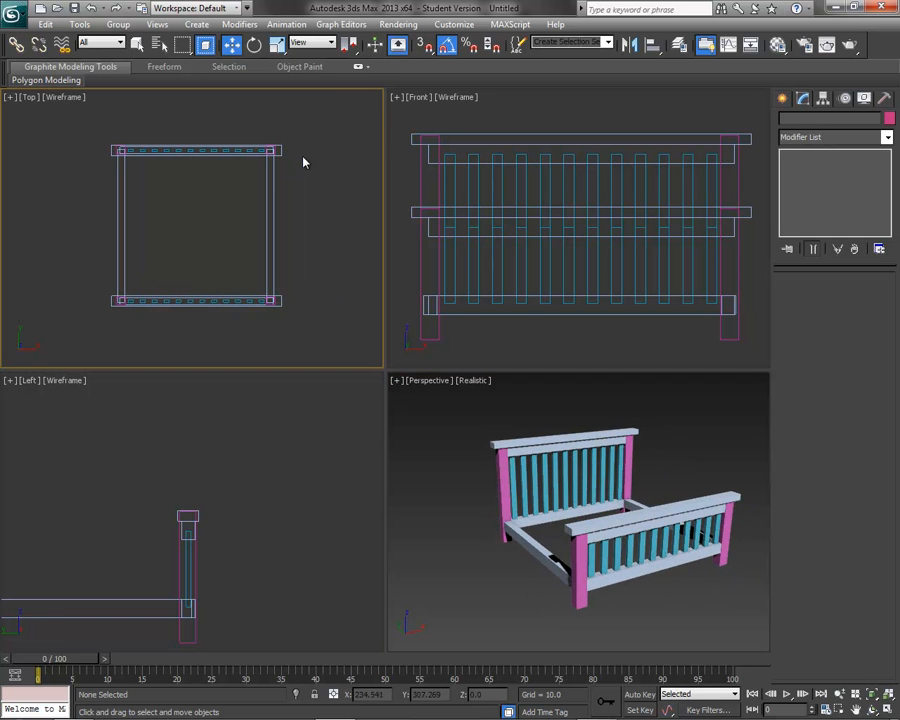
pyautogui.click(199, 27)
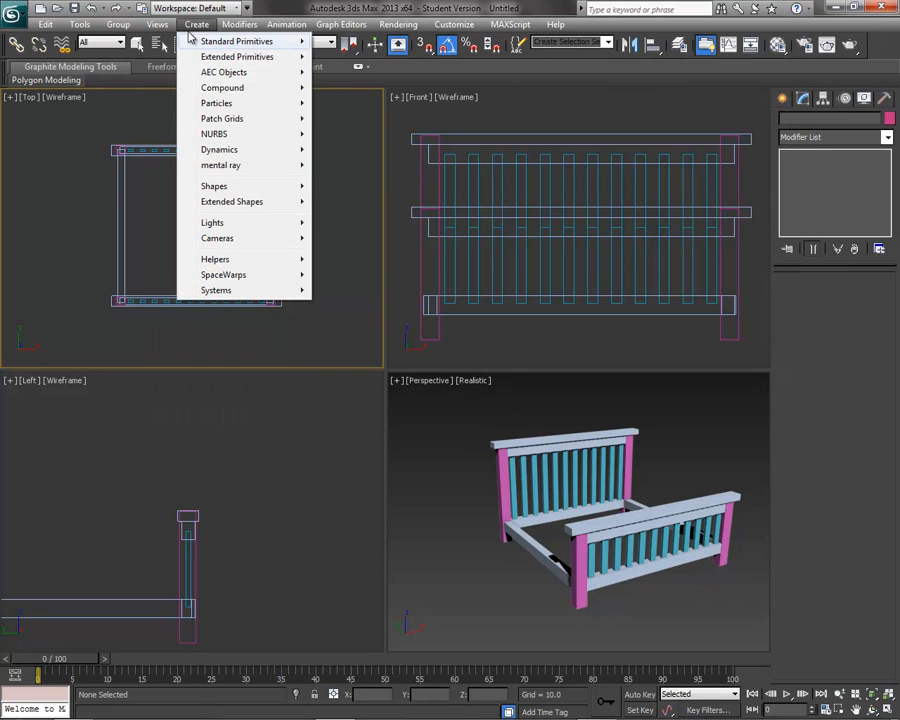
pyautogui.moveTo(205, 42)
pyautogui.click(371, 41)
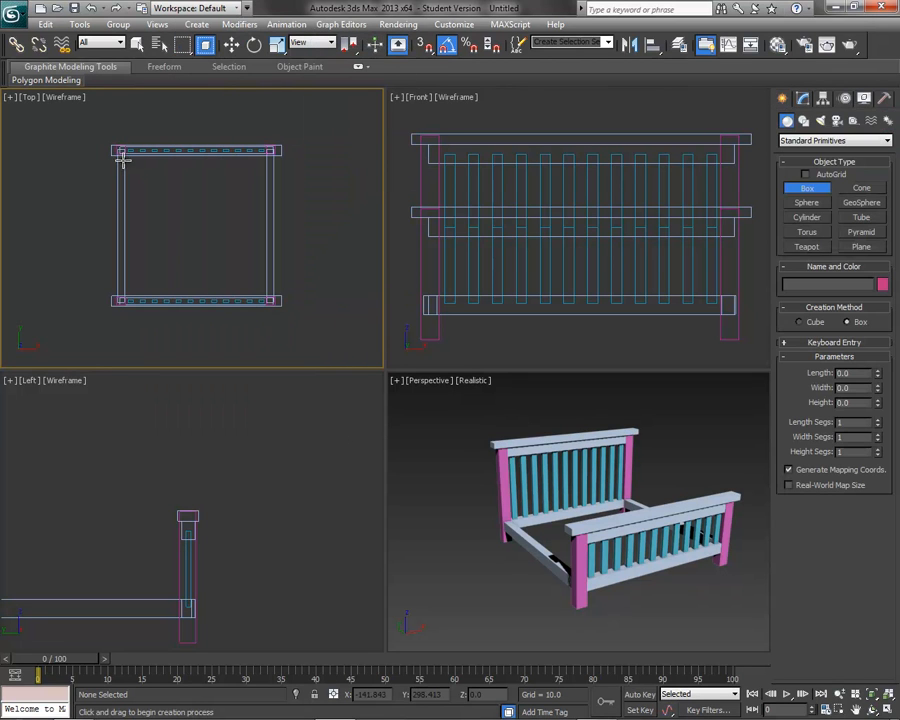
pyautogui.moveTo(120, 152); pyautogui.dragTo(270, 299)
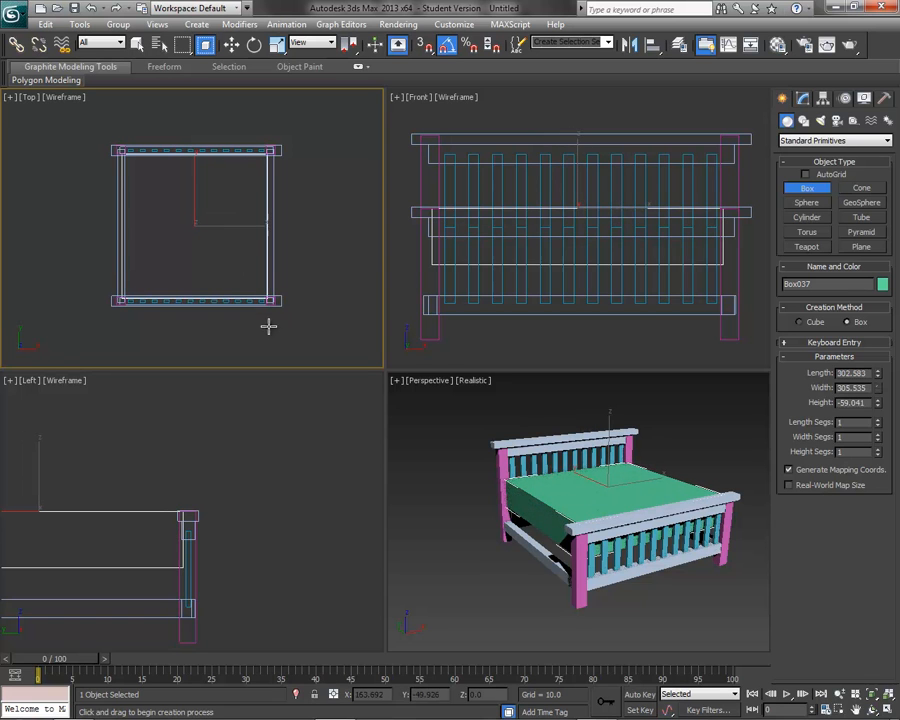
pyautogui.click(273, 320)
# Lower the mattress along Z to sit between headboard and footboard
pyautogui.click(231, 44)
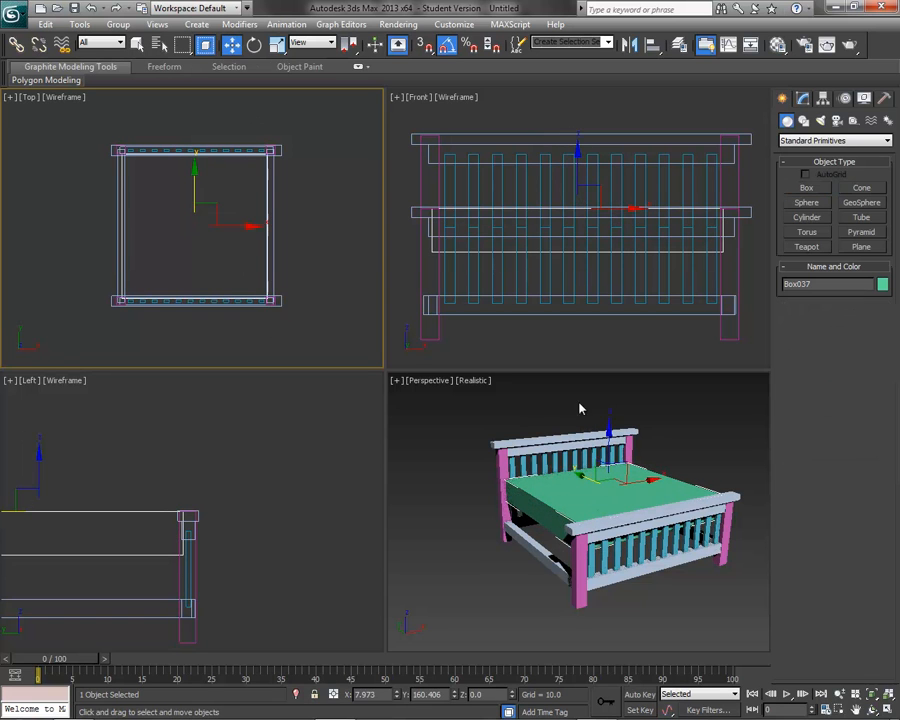
pyautogui.moveTo(609, 420); pyautogui.dragTo(609, 456)
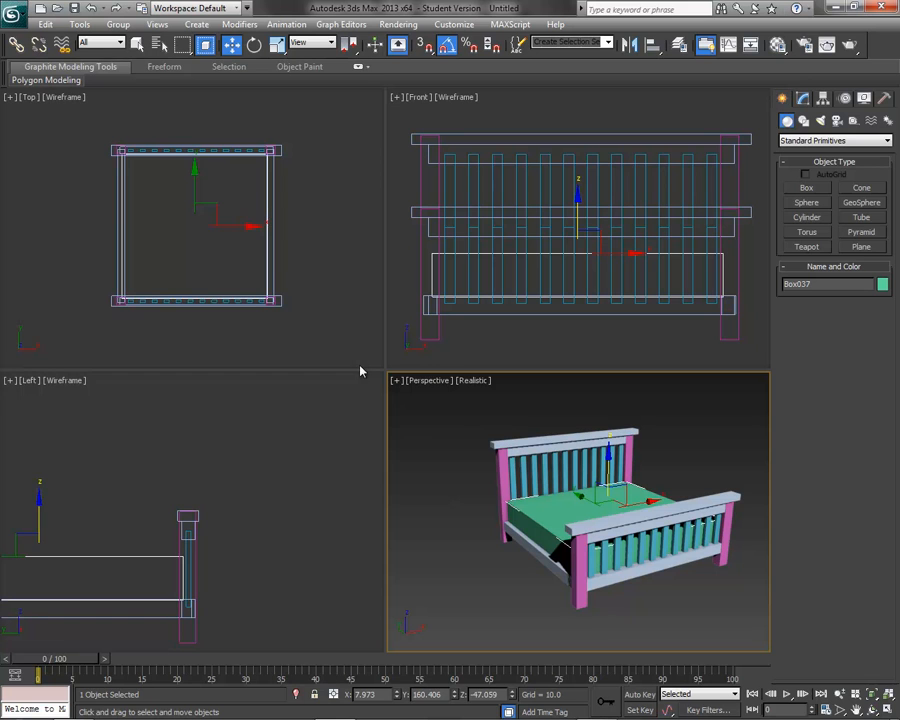
pyautogui.click(322, 218)
pyautogui.click(196, 24)
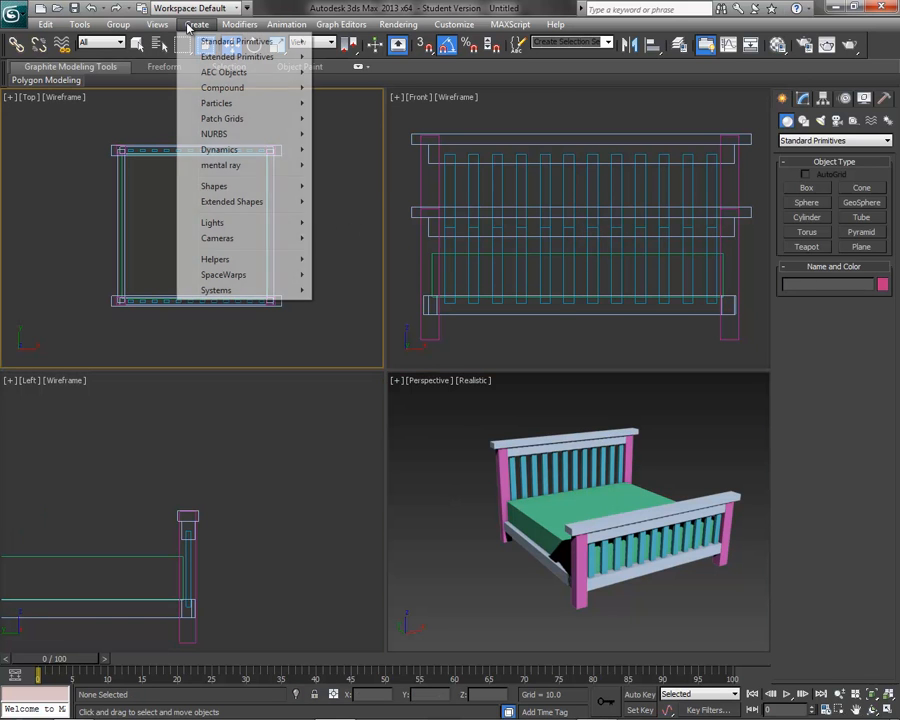
# Draw a thin box pillow in the Top view near the headboard
pyautogui.moveTo(230, 45)
pyautogui.click(386, 43)
pyautogui.moveTo(135, 161); pyautogui.dragTo(184, 185)
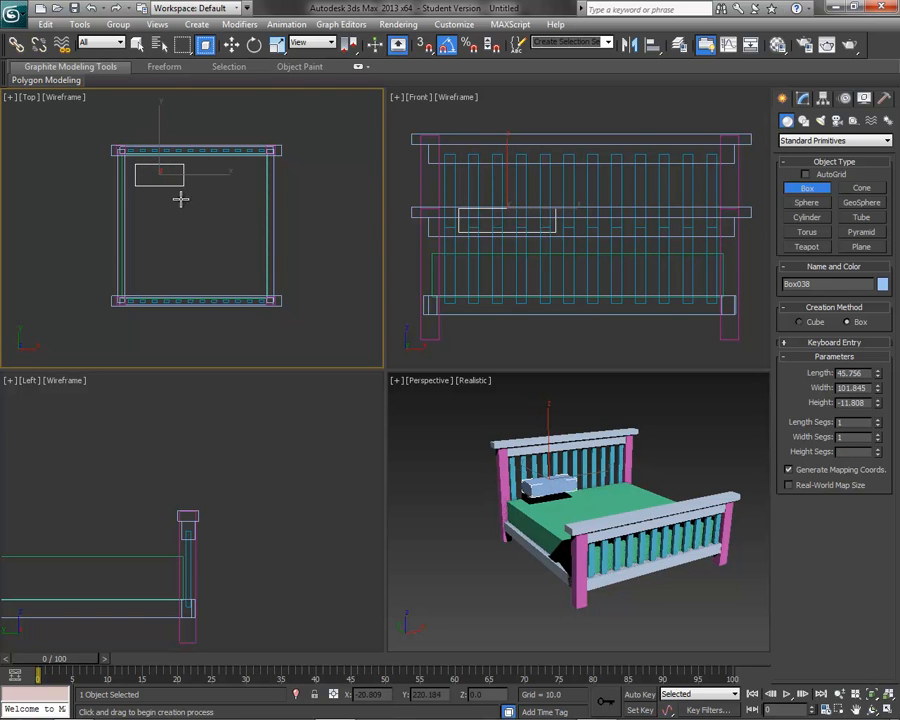
pyautogui.click(183, 195)
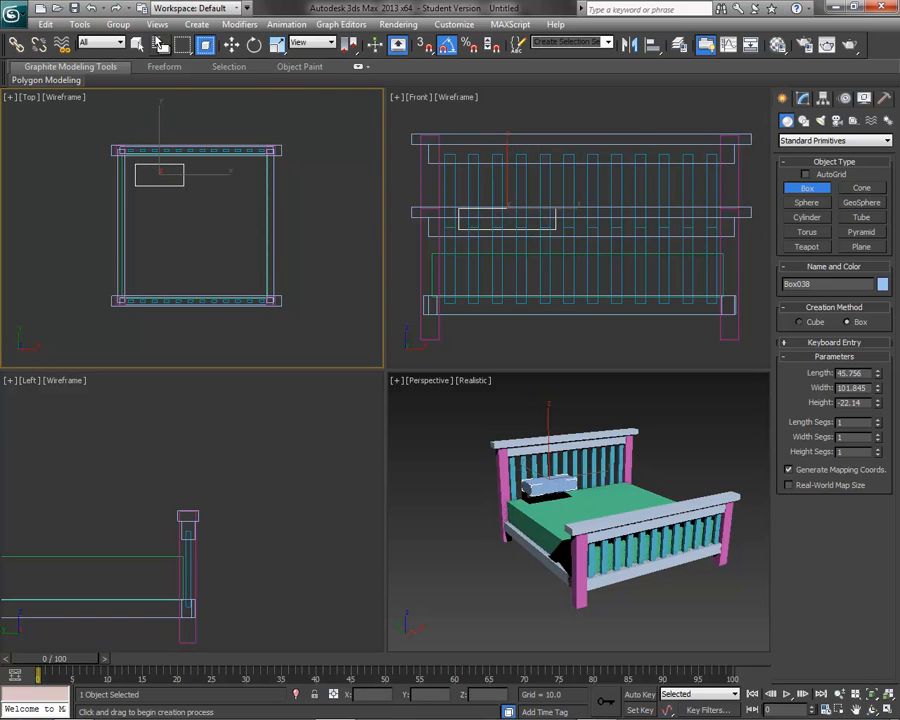
# Clone the pillow as a Copy to the right side and lower both onto the mattress
pyautogui.click(231, 44)
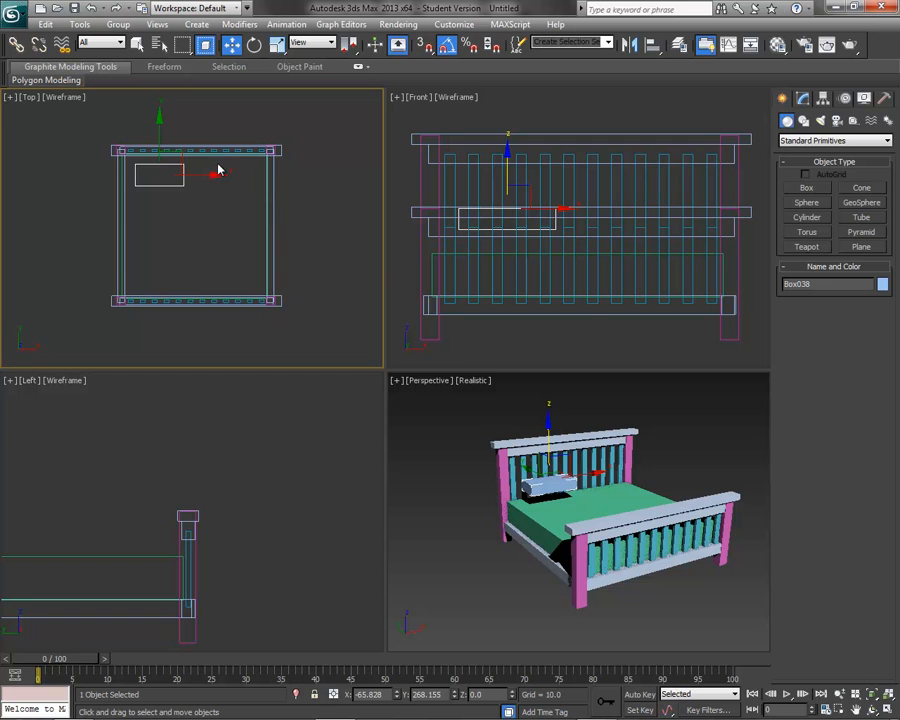
pyautogui.keyDown('shift'); pyautogui.moveTo(214, 175); pyautogui.dragTo(283, 174); pyautogui.keyUp('shift')
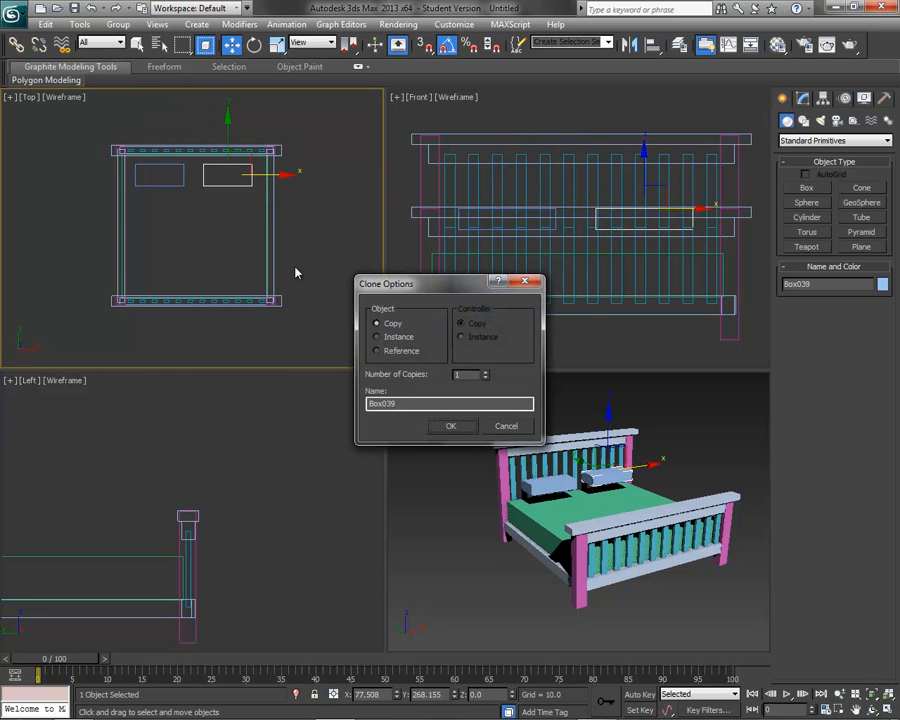
pyautogui.click(462, 426)
pyautogui.keyDown('ctrl'); pyautogui.click(180, 184); pyautogui.keyUp('ctrl')
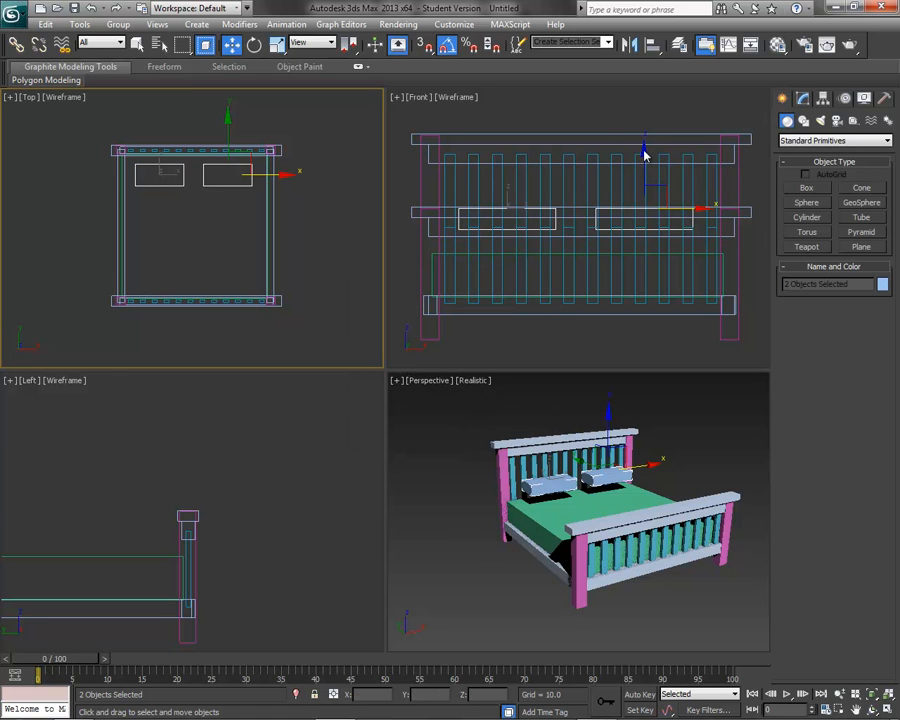
pyautogui.moveTo(644, 155); pyautogui.dragTo(648, 178)
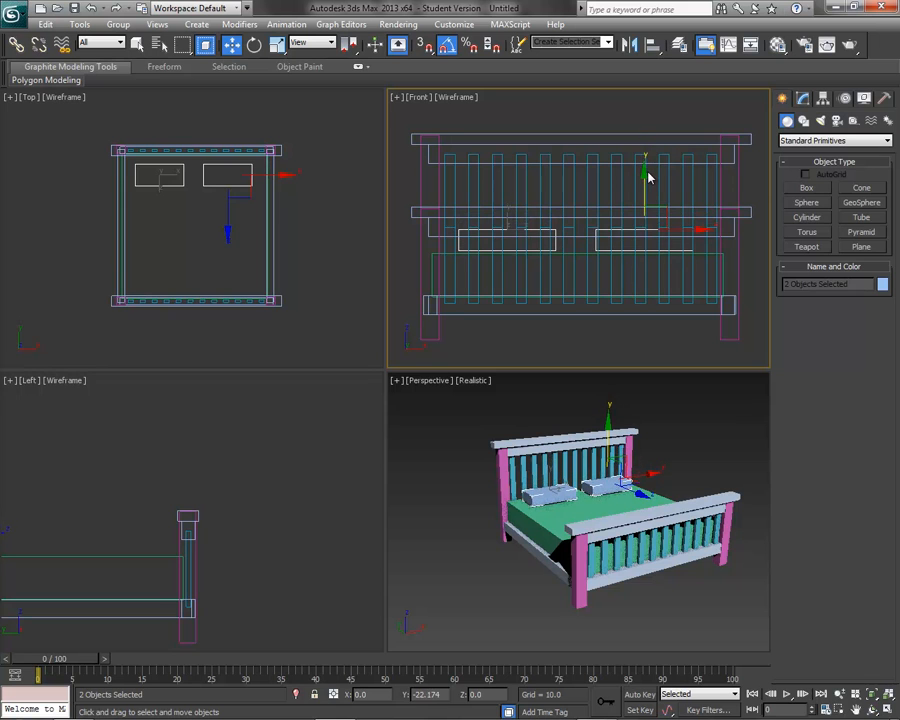
pyautogui.click(444, 518)
# Group all bed parts as 'Bed', then maximize and orbit the Perspective view to inspect it
pyautogui.moveTo(458, 398); pyautogui.dragTo(746, 620)
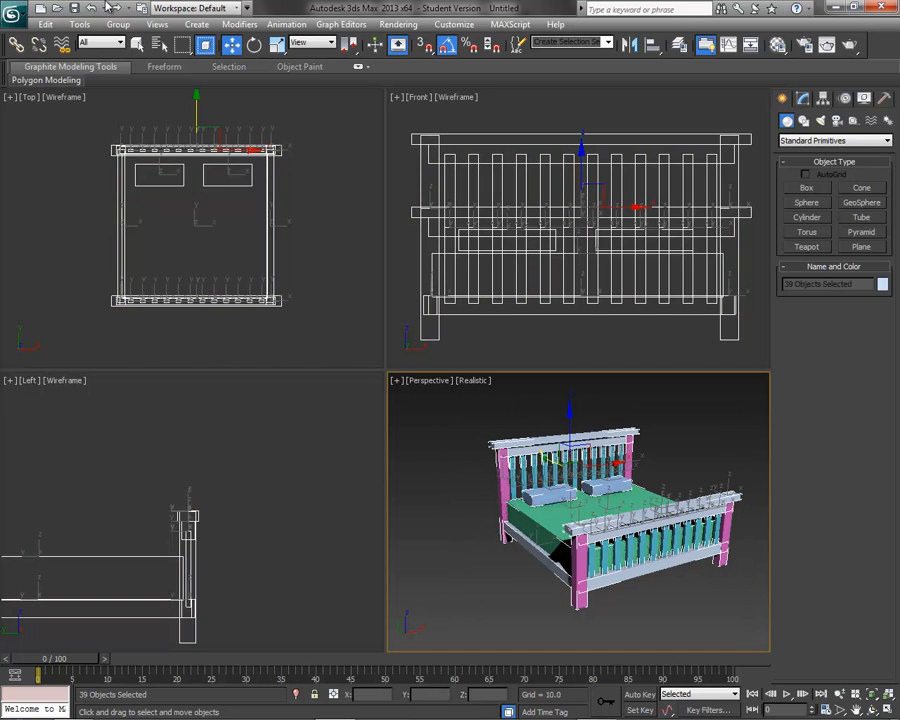
pyautogui.click(117, 24)
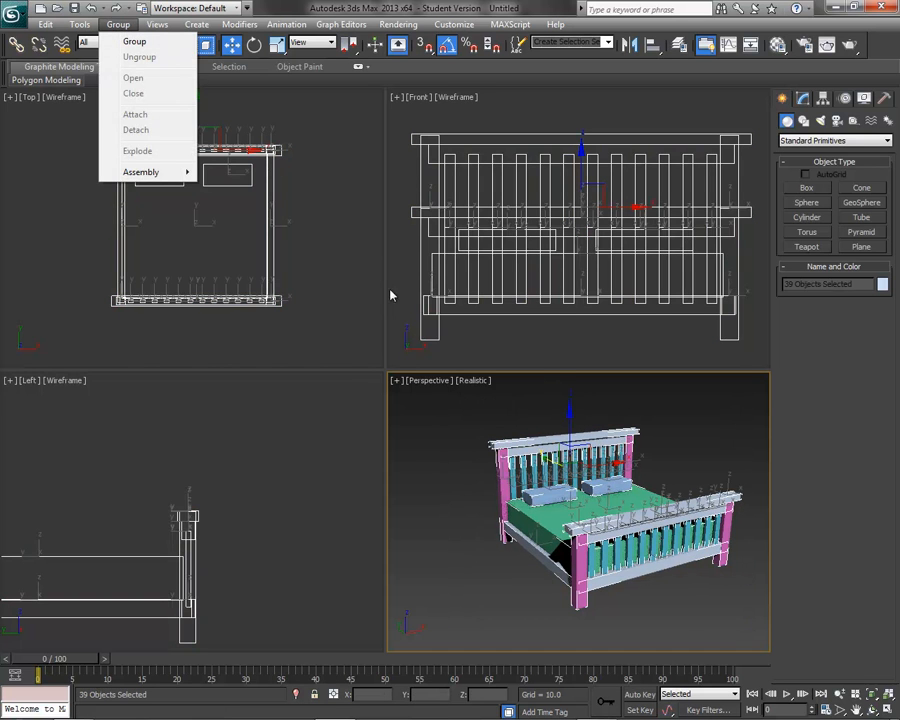
pyautogui.click(128, 41)
pyautogui.write('Bed')
pyautogui.click(447, 397)
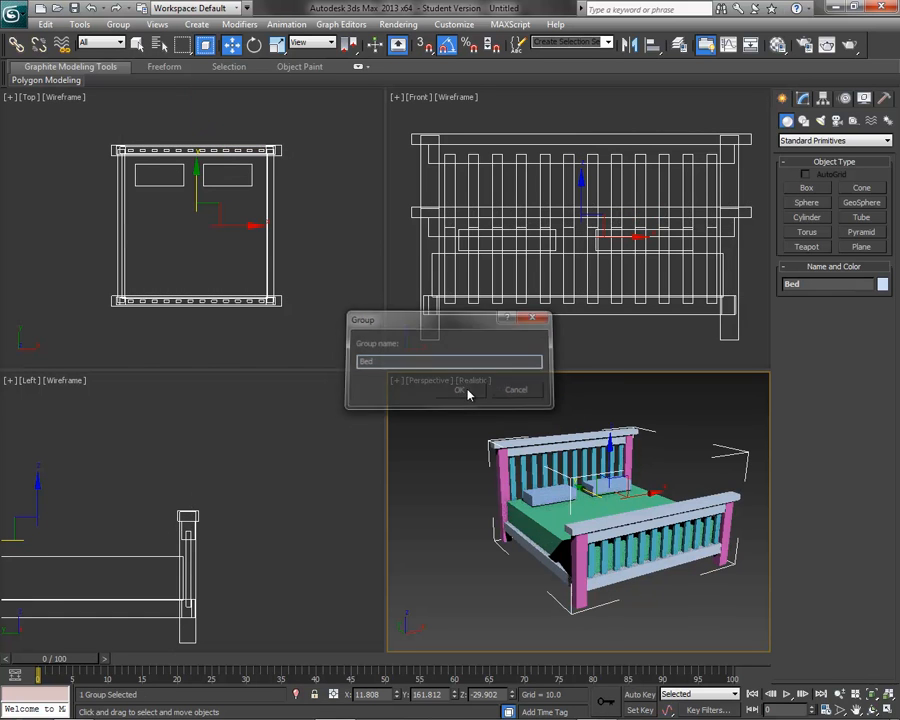
pyautogui.click(886, 709)
pyautogui.keyDown('alt'); pyautogui.moveTo(424, 516); pyautogui.dragTo(452, 540, button='middle'); pyautogui.keyUp('alt')
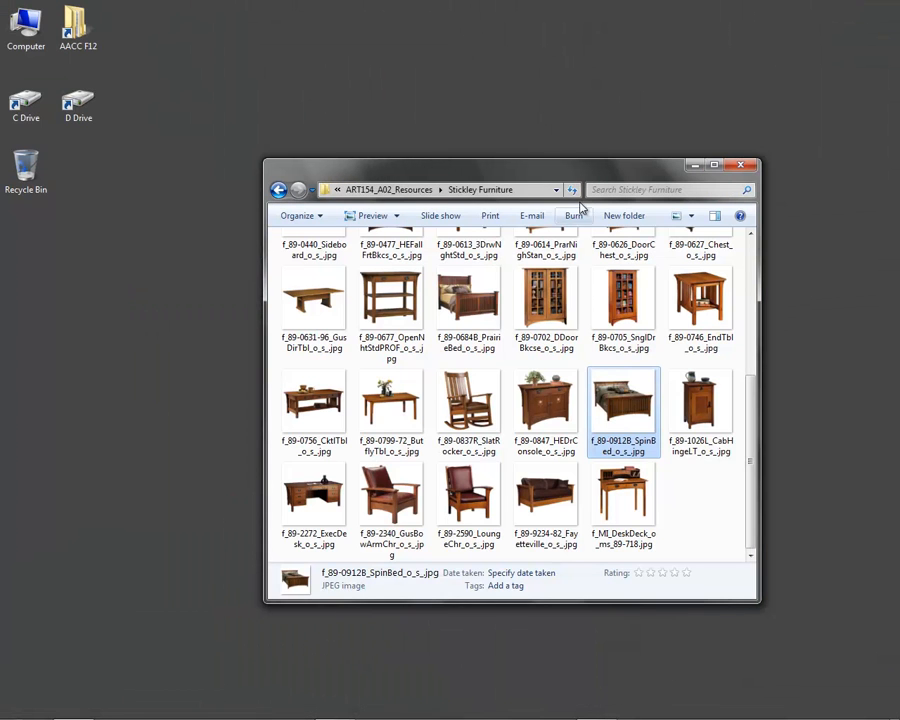
# Open ART154_A02_Description.doc from the Week 2 Modeling 1 folder in Word
pyautogui.click(389, 189)
pyautogui.click(385, 189)
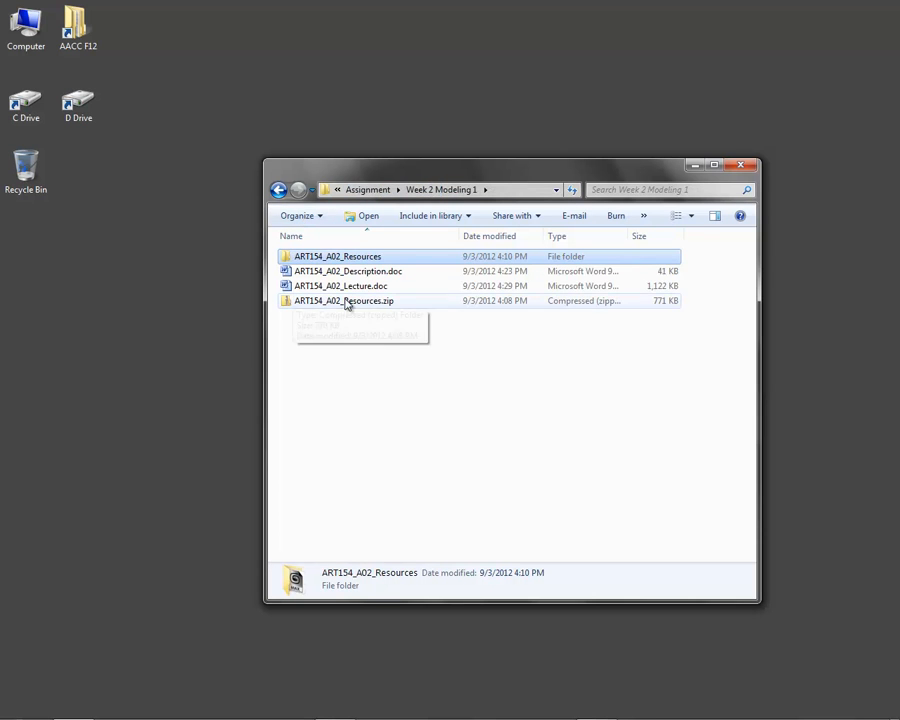
pyautogui.click(350, 272)
pyautogui.doubleClick(350, 272)
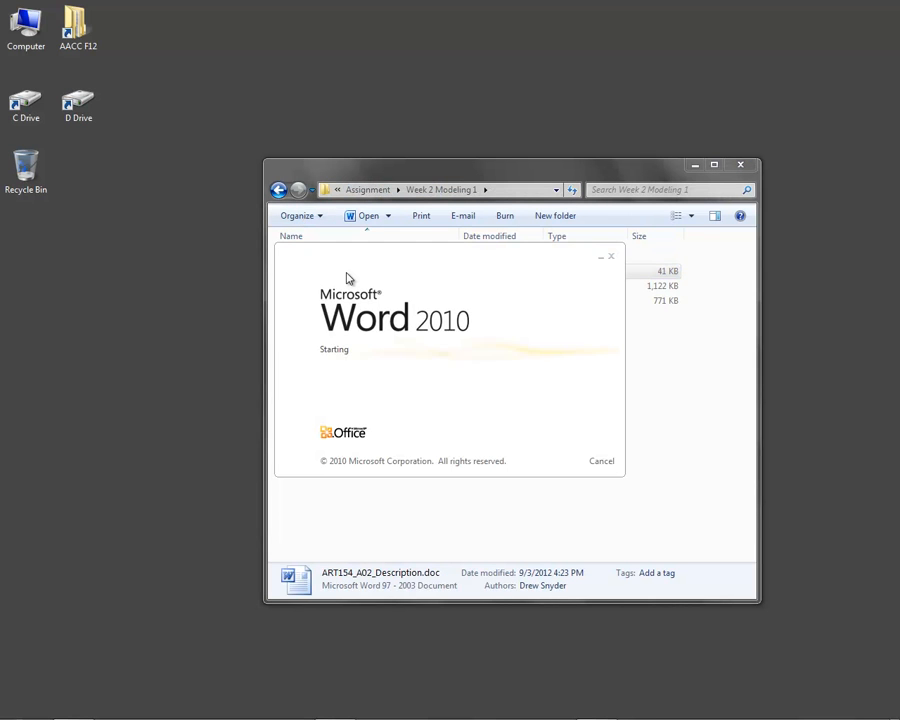
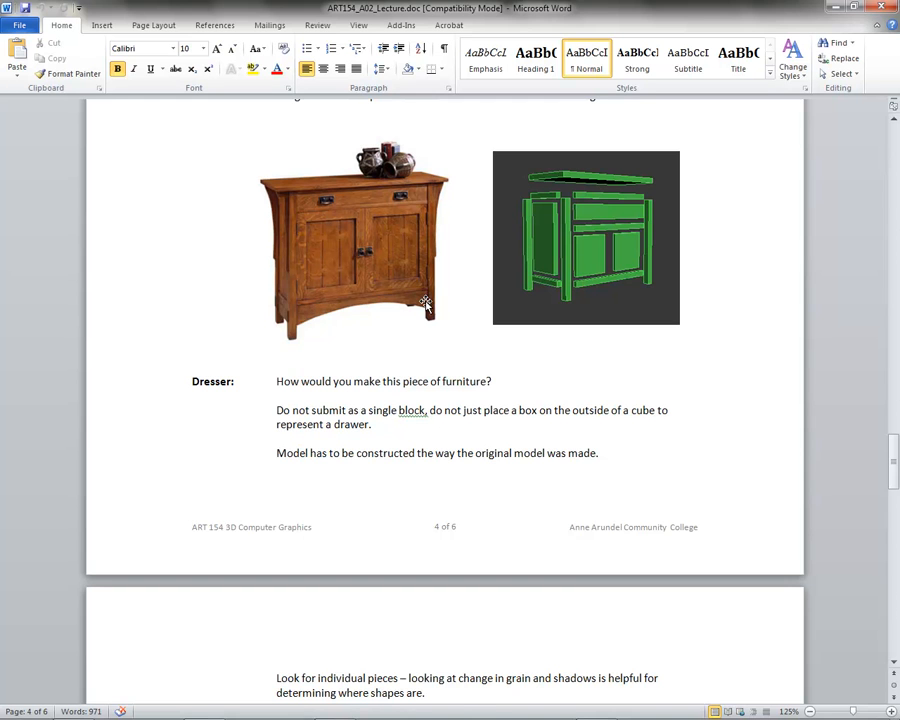
# Scroll down to the Curves notes in Word, then minimize the lecture document
pyautogui.scroll(-7, 425, 303)
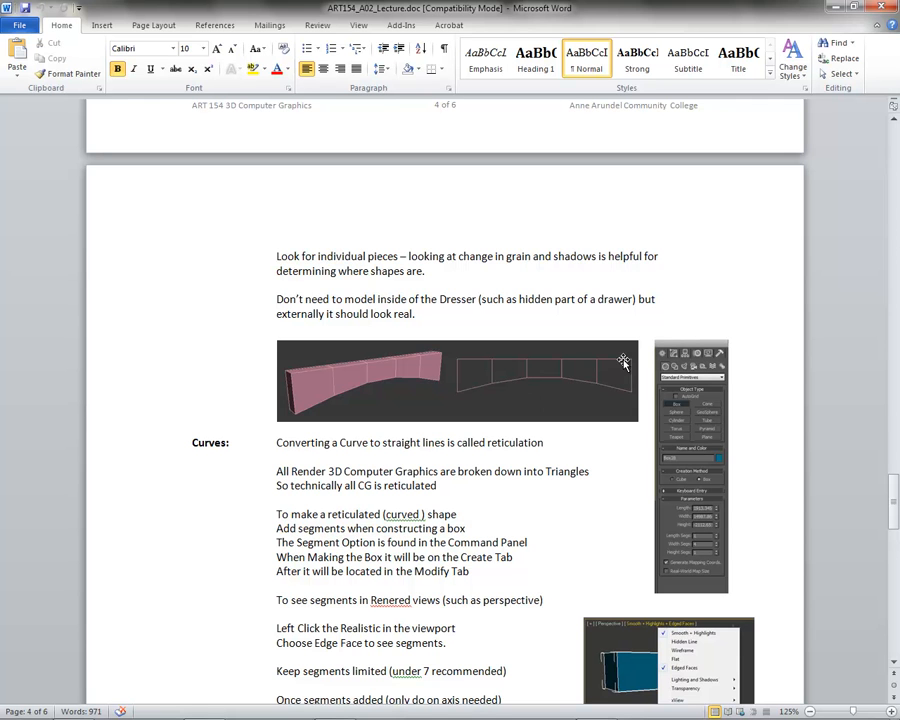
pyautogui.click(835, 8)
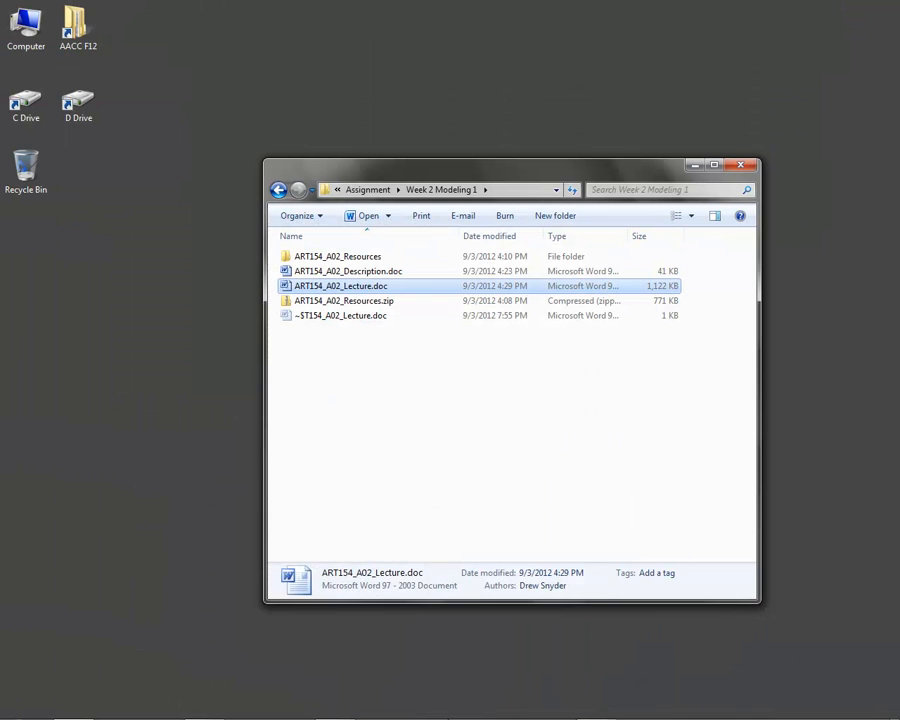
# Back in 3ds Max, start a new empty scene without saving the bed and restore four viewports
pyautogui.click(335, 705)
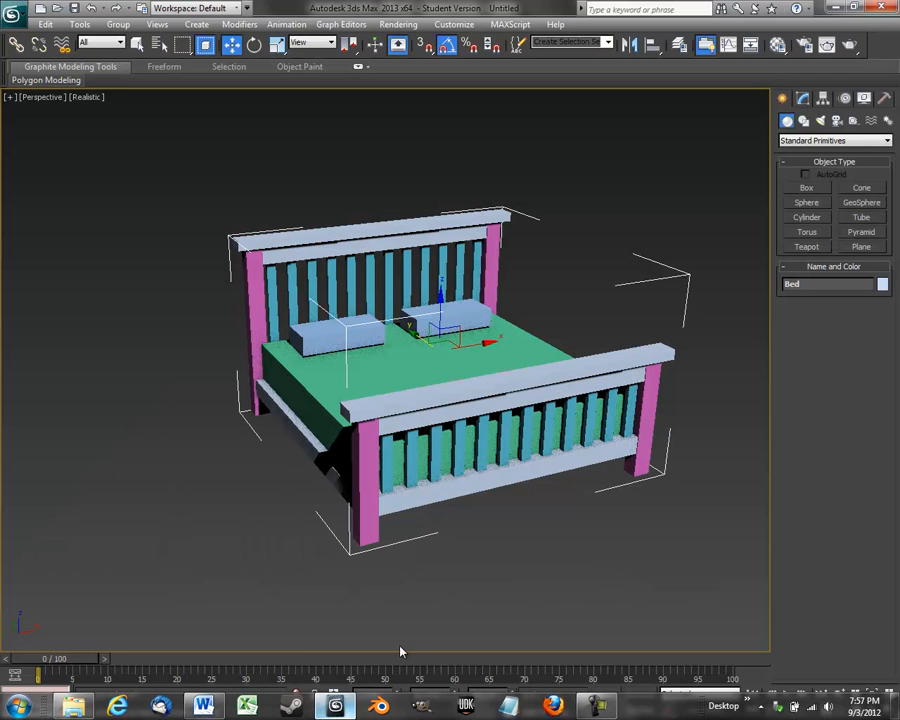
pyautogui.click(12, 14)
pyautogui.click(30, 40)
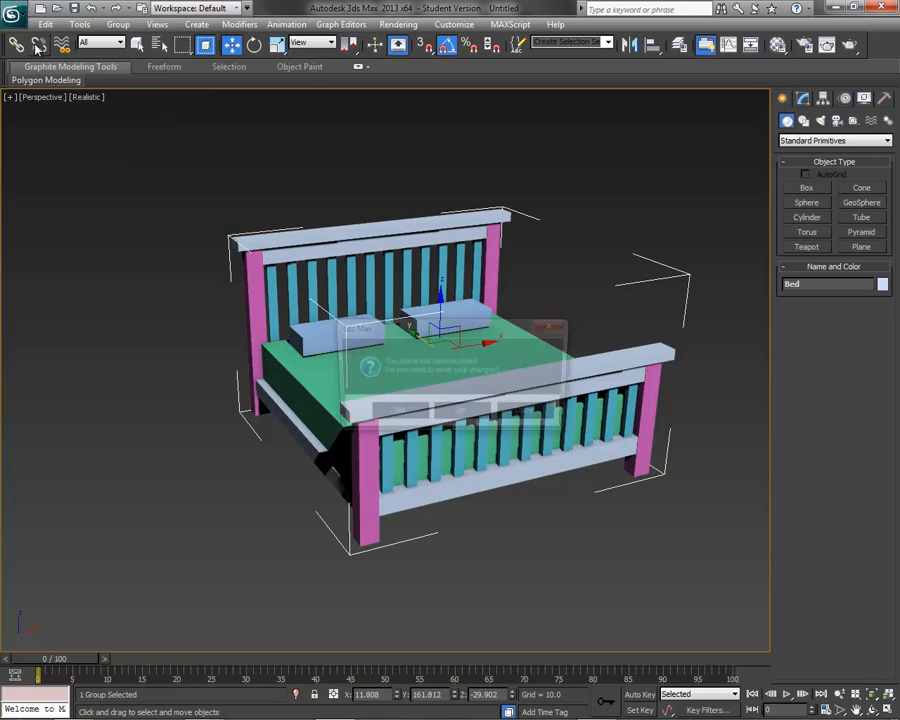
pyautogui.click(463, 415)
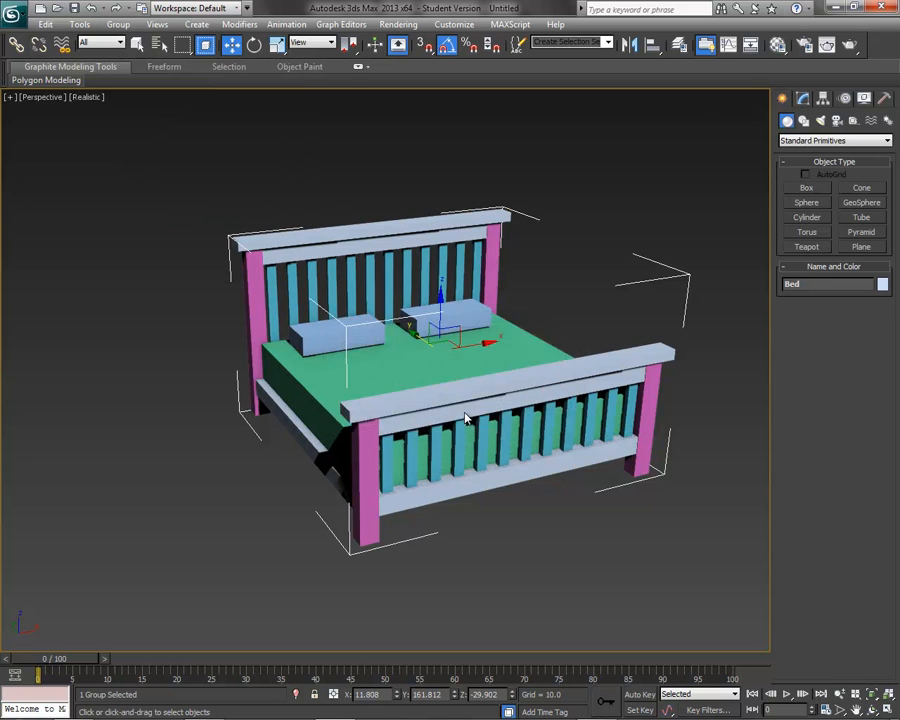
pyautogui.click(886, 695)
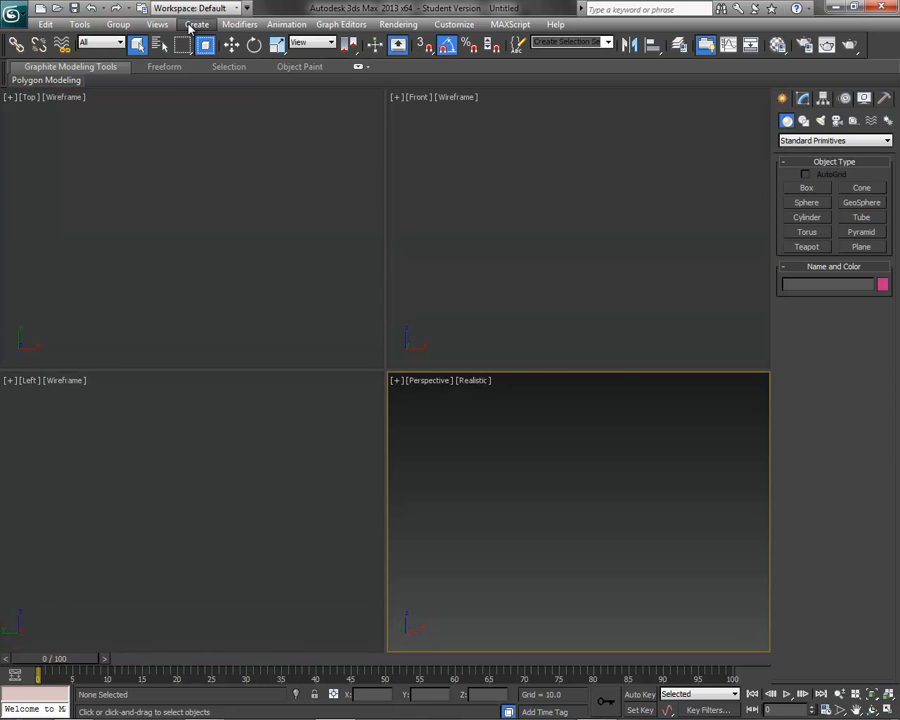
# Toggle the grid in the Top, Front, Left and Perspective views so all grids end up hidden
pyautogui.click(209, 238)
pyautogui.press('g')
pyautogui.click(562, 201)
pyautogui.press('g')
pyautogui.click(311, 553)
pyautogui.press('g')
pyautogui.click(542, 537)
pyautogui.press('g')
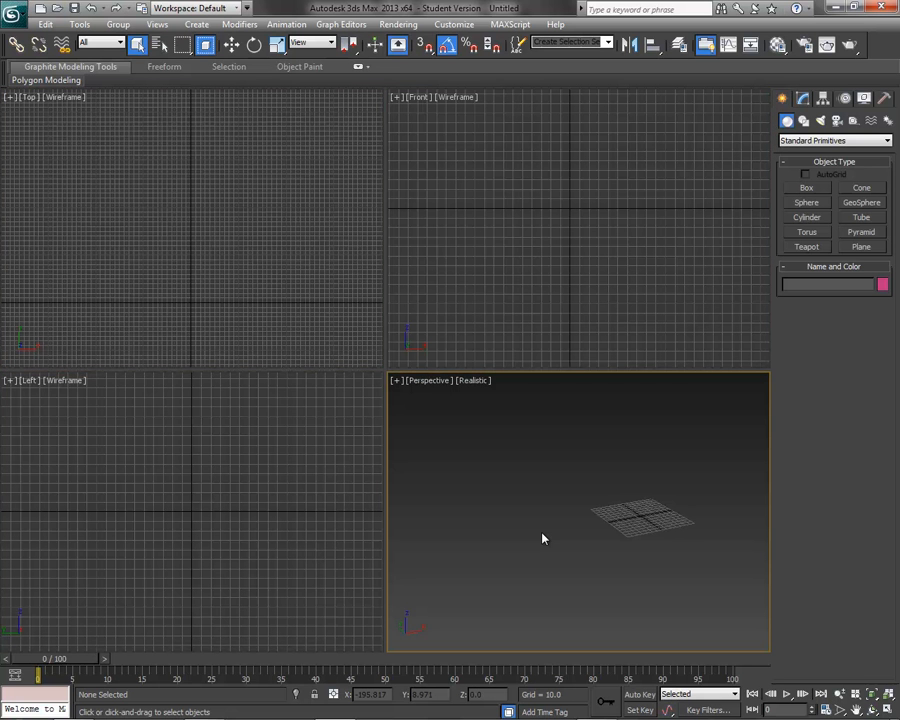
pyautogui.press('g')
pyautogui.click(344, 542)
pyautogui.press('g')
pyautogui.click(283, 295)
pyautogui.press('g')
pyautogui.click(544, 259)
pyautogui.press('g')
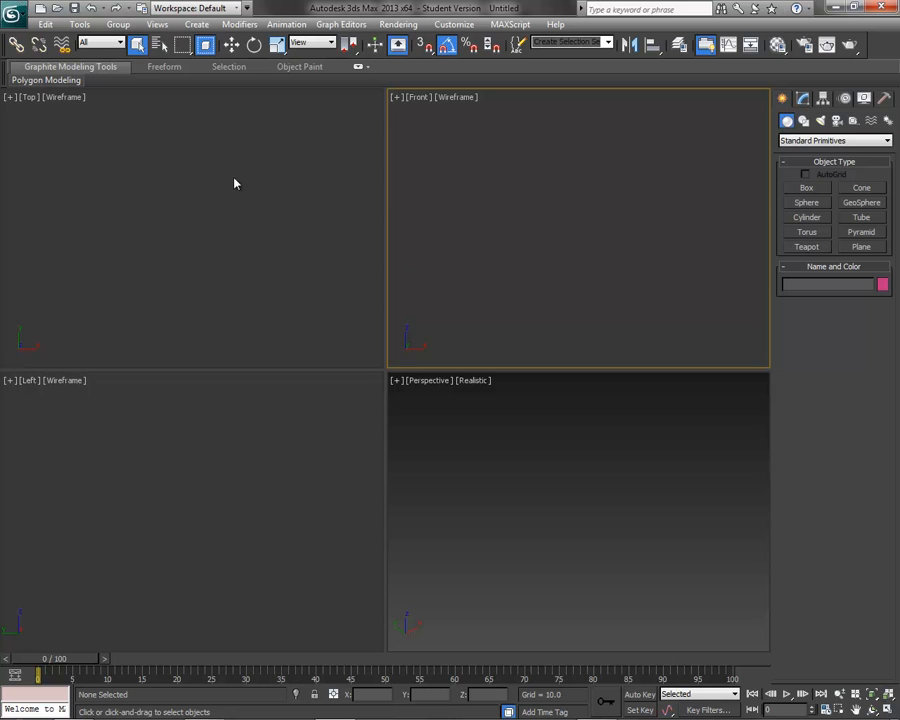
# Draw Box001 in the Top view at 57.565 × 343.911 × -42.804 and bring up its parameters
pyautogui.click(197, 24)
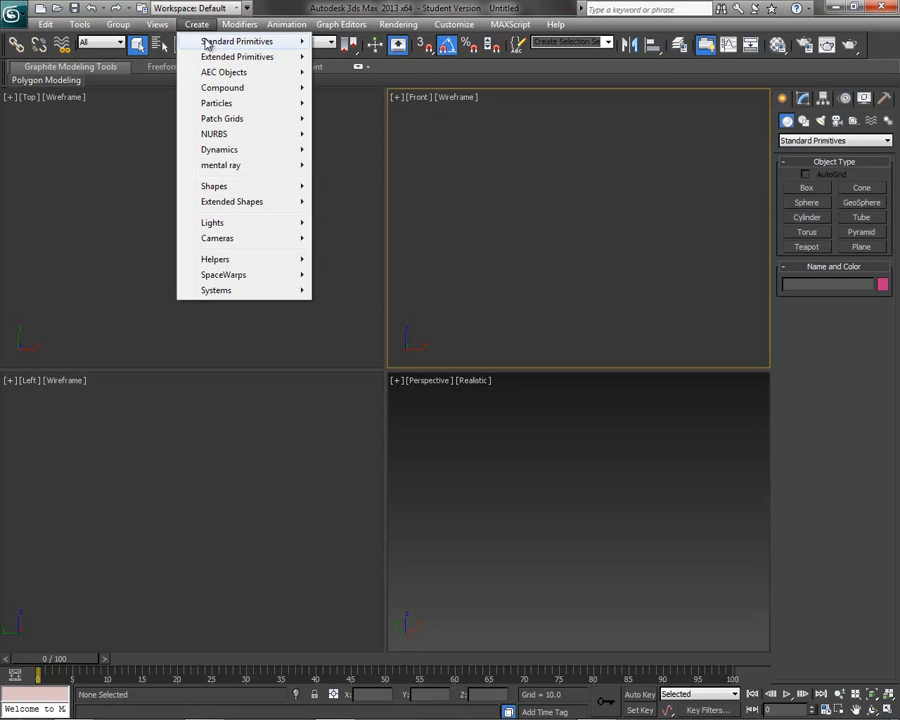
pyautogui.moveTo(221, 41)
pyautogui.click(366, 43)
pyautogui.moveTo(43, 166)
pyautogui.mouseDown()
pyautogui.moveTo(70, 237)
pyautogui.moveTo(360, 237)
pyautogui.moveTo(370, 221)
pyautogui.mouseUp()
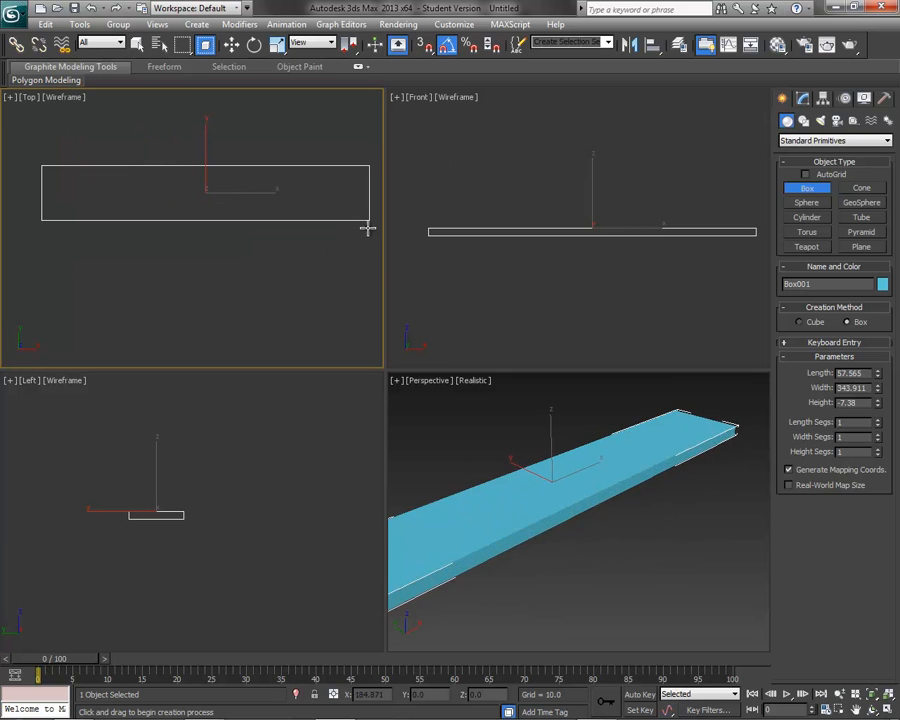
pyautogui.click(361, 258)
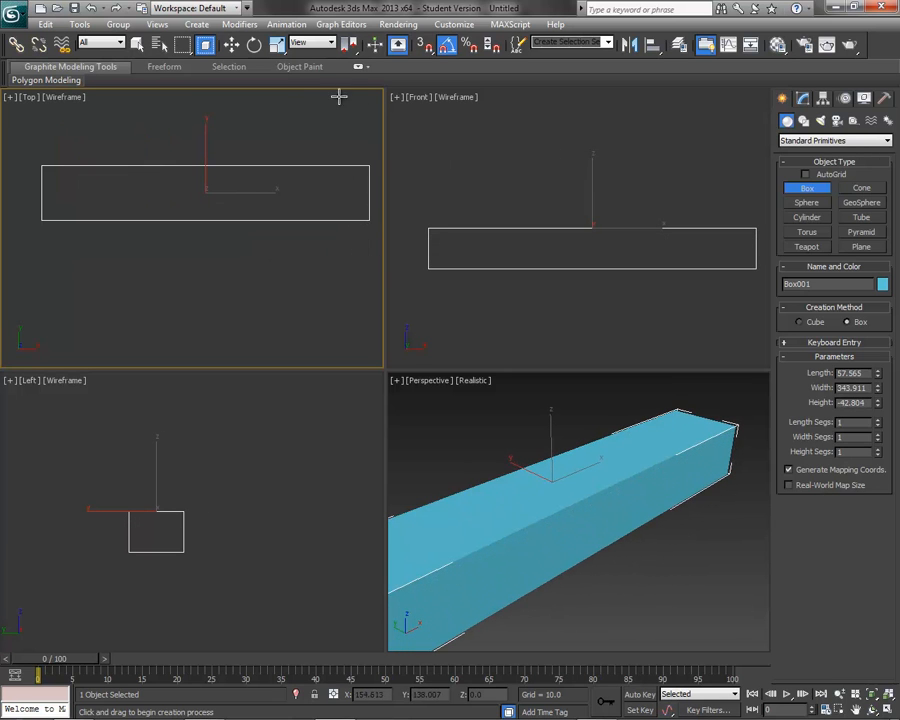
pyautogui.click(231, 44)
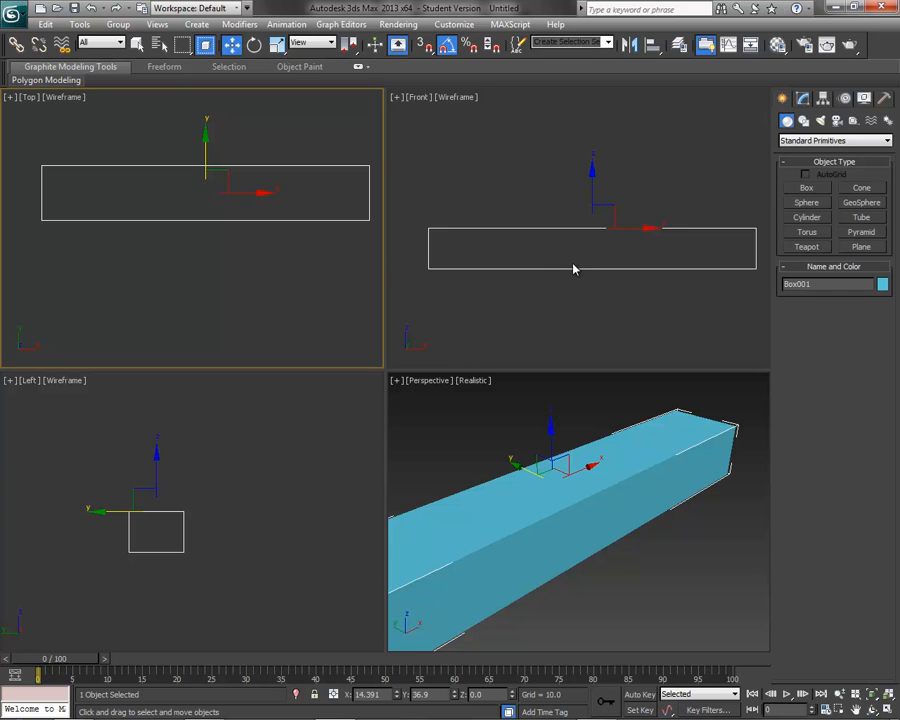
pyautogui.click(802, 98)
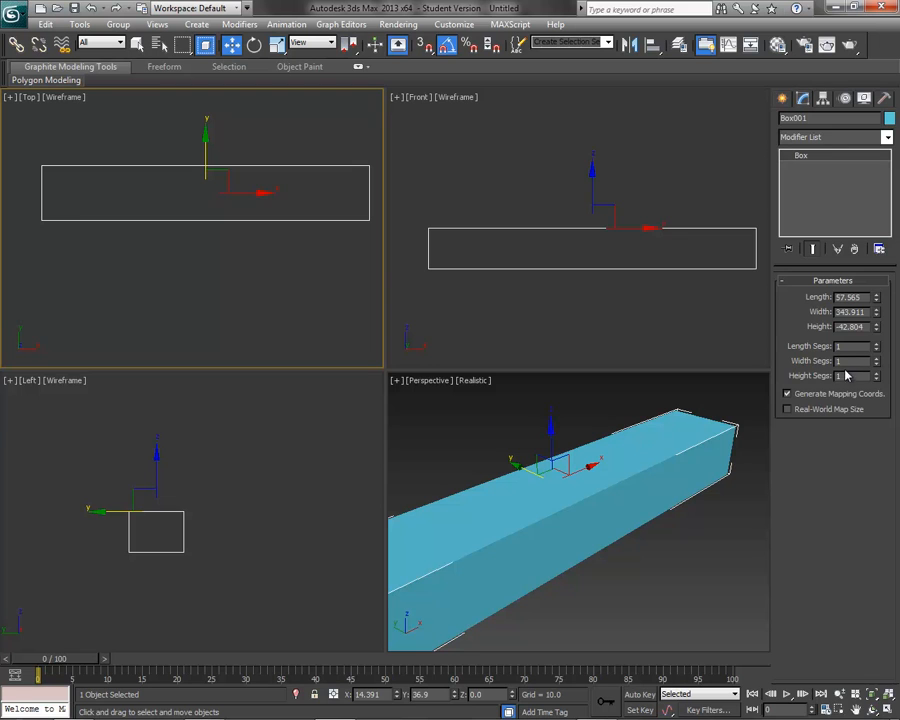
# Keep Length Segs at 1 and set Box001's Width Segs to 5
pyautogui.moveTo(655, 510); pyautogui.dragTo(685, 503, button='middle')
pyautogui.scroll(3, 685, 503)
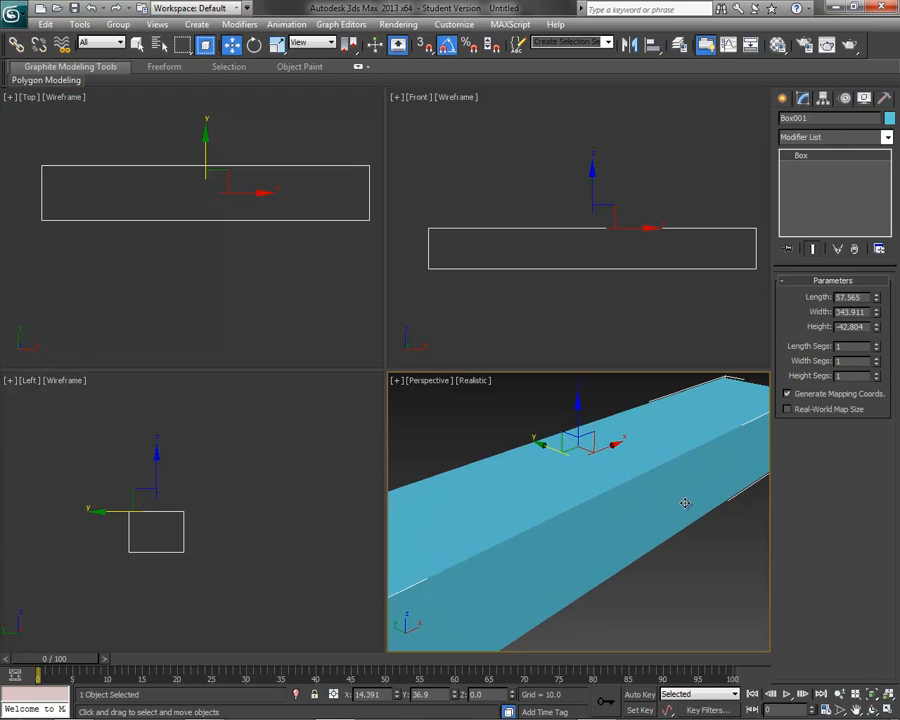
pyautogui.scroll(-5, 685, 503)
pyautogui.click(876, 344)
pyautogui.click(876, 348)
pyautogui.click(876, 358)
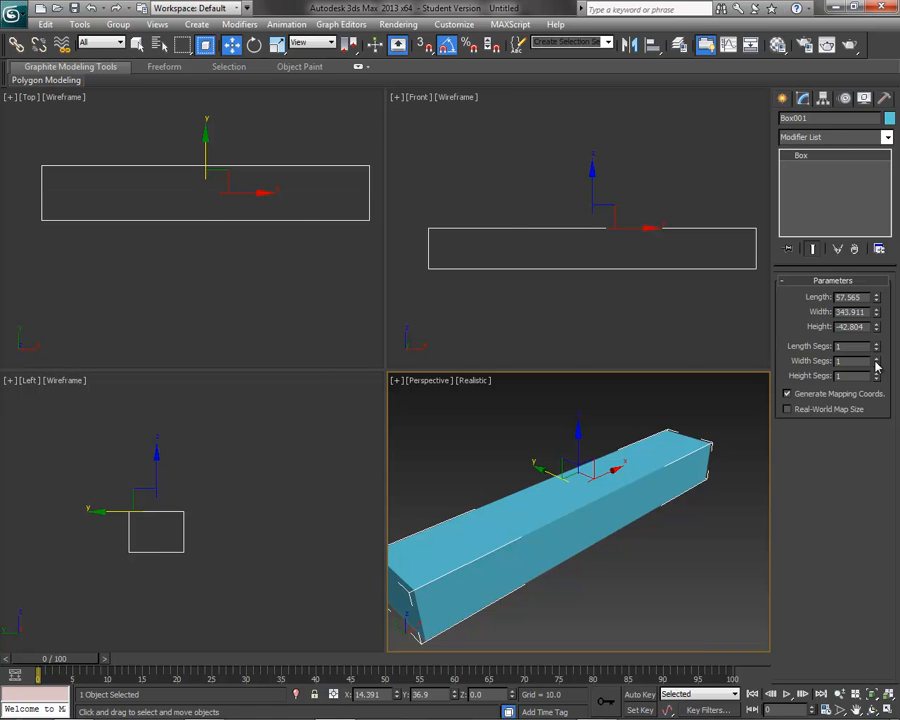
pyautogui.click(876, 358)
pyautogui.click(876, 358)
pyautogui.click(876, 358)
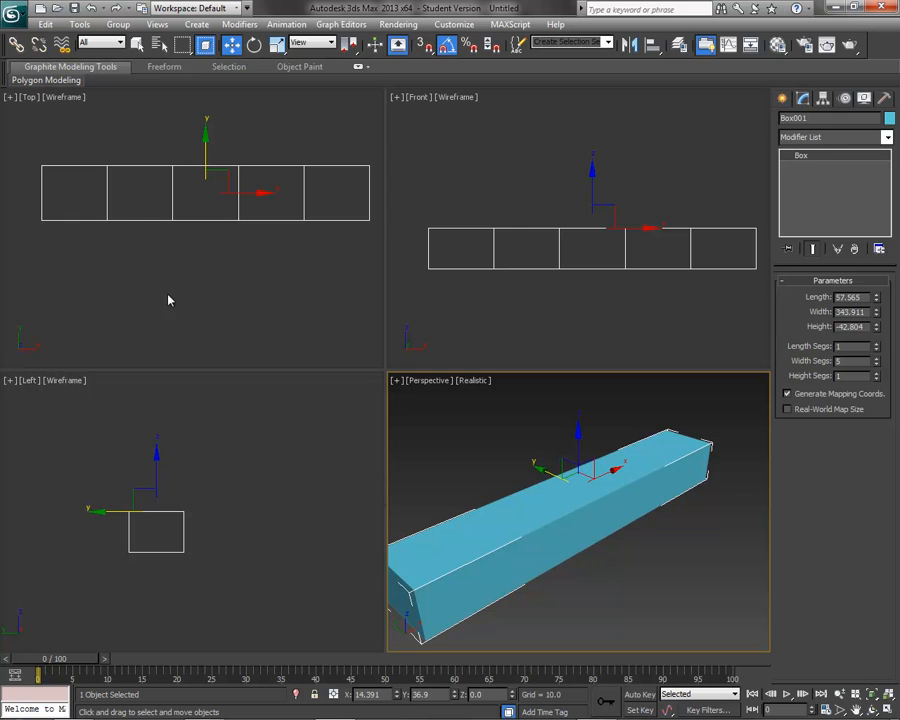
# Turn on Edged Faces shading in the Perspective view to show the segment edges
pyautogui.moveTo(593, 573); pyautogui.dragTo(641, 553, button='middle')
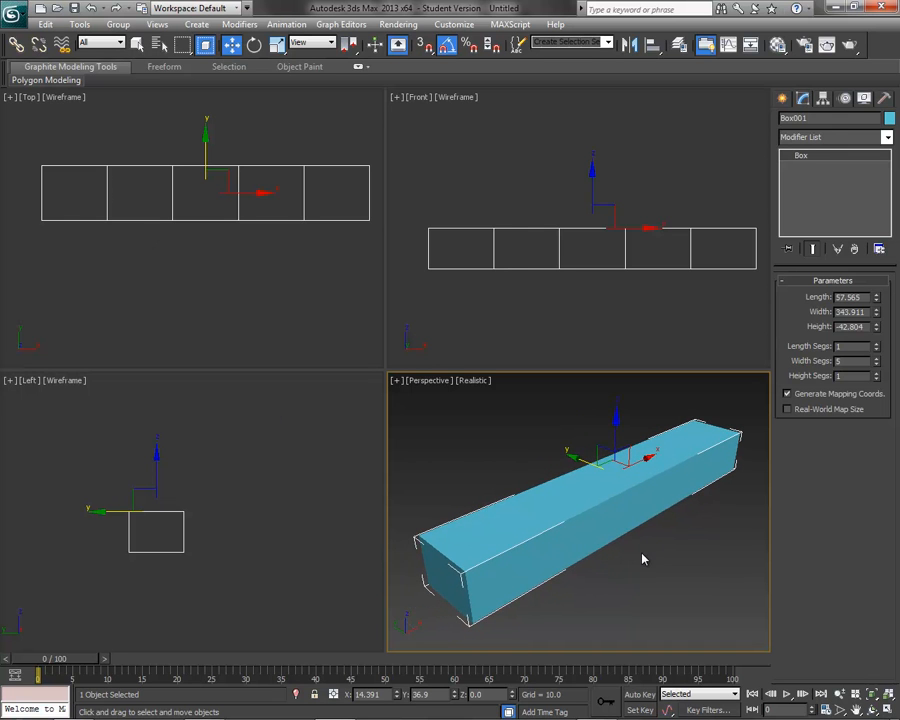
pyautogui.click(477, 386)
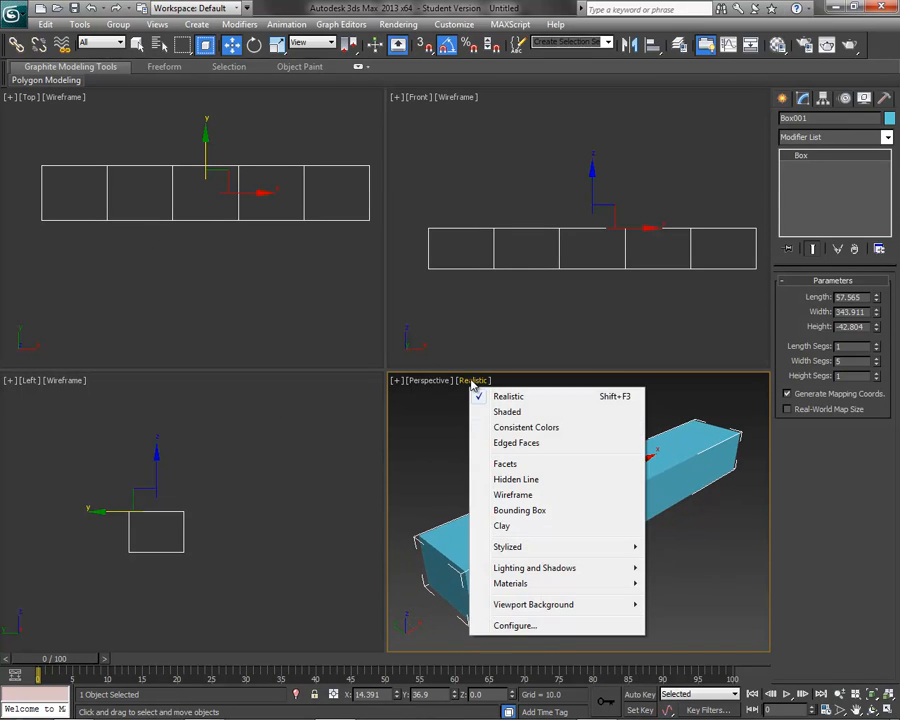
pyautogui.click(498, 444)
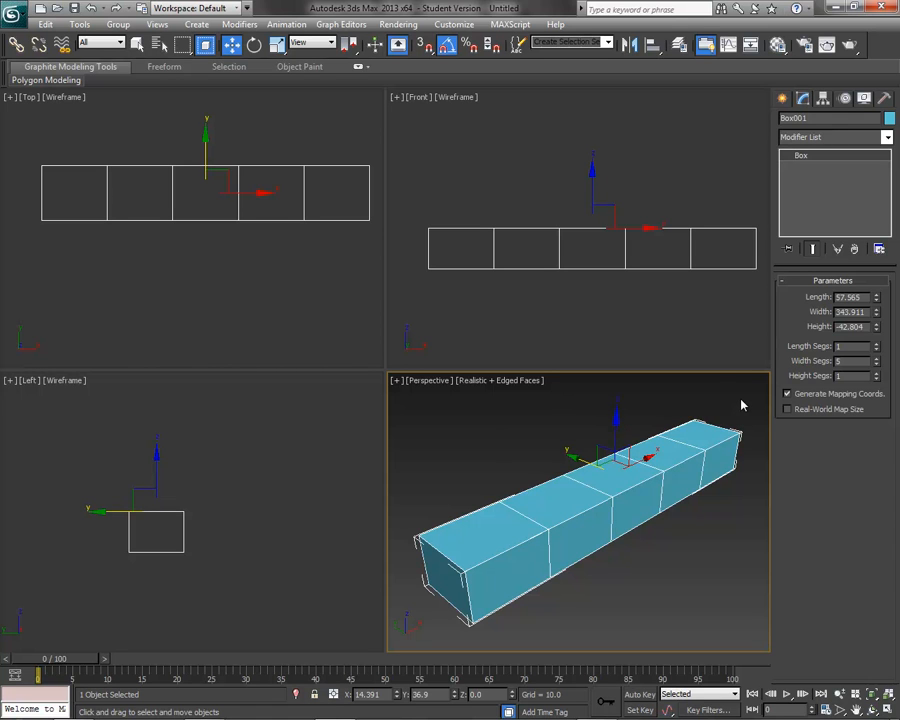
# Add an Edit Poly modifier to Box001 and switch to Vertex mode
pyautogui.click(886, 136)
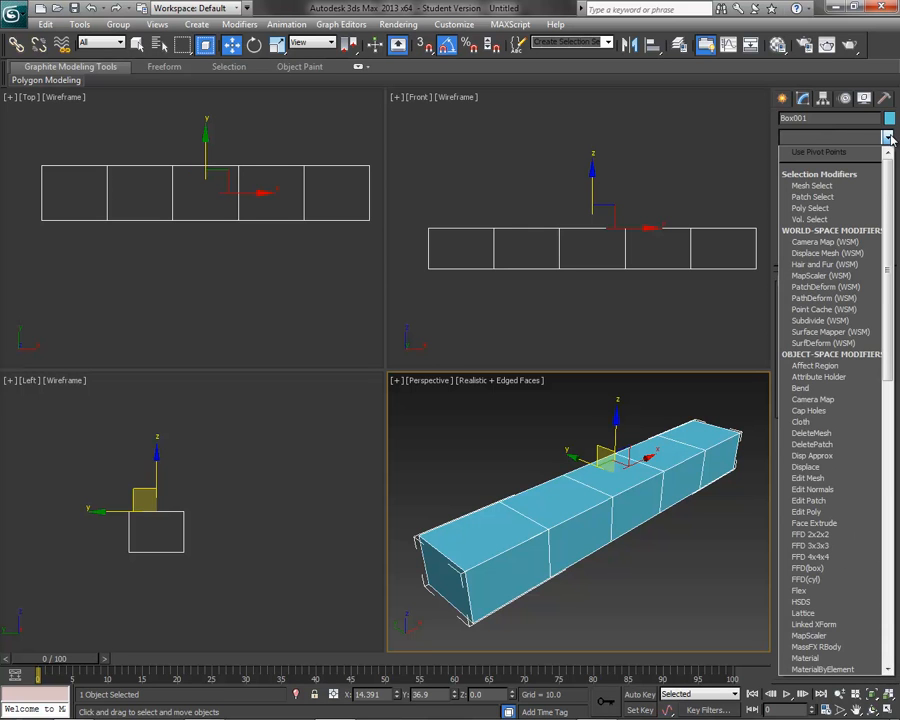
pyautogui.click(810, 511)
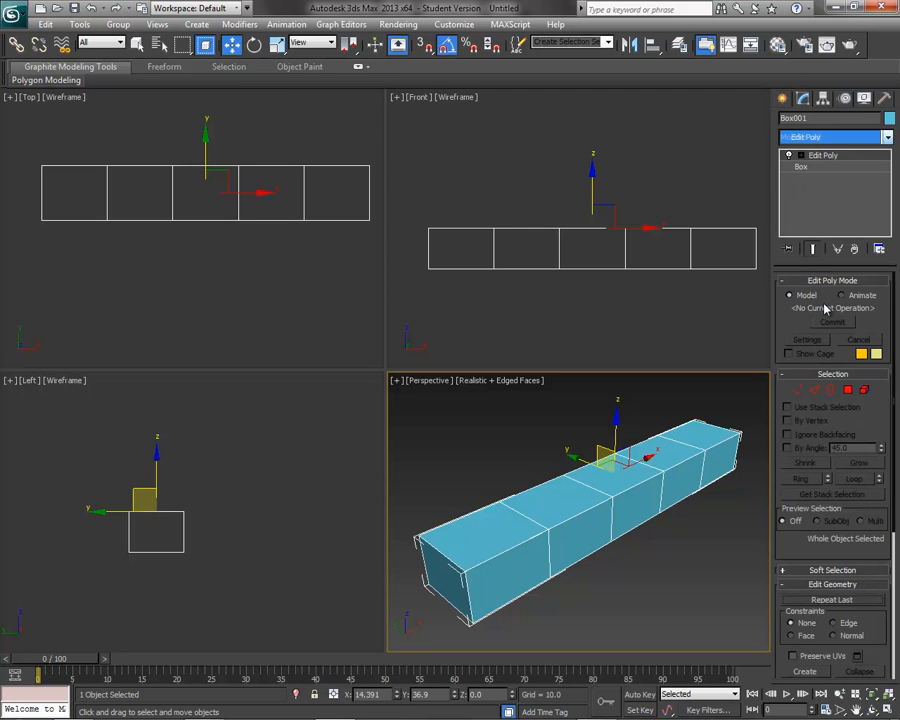
pyautogui.click(797, 390)
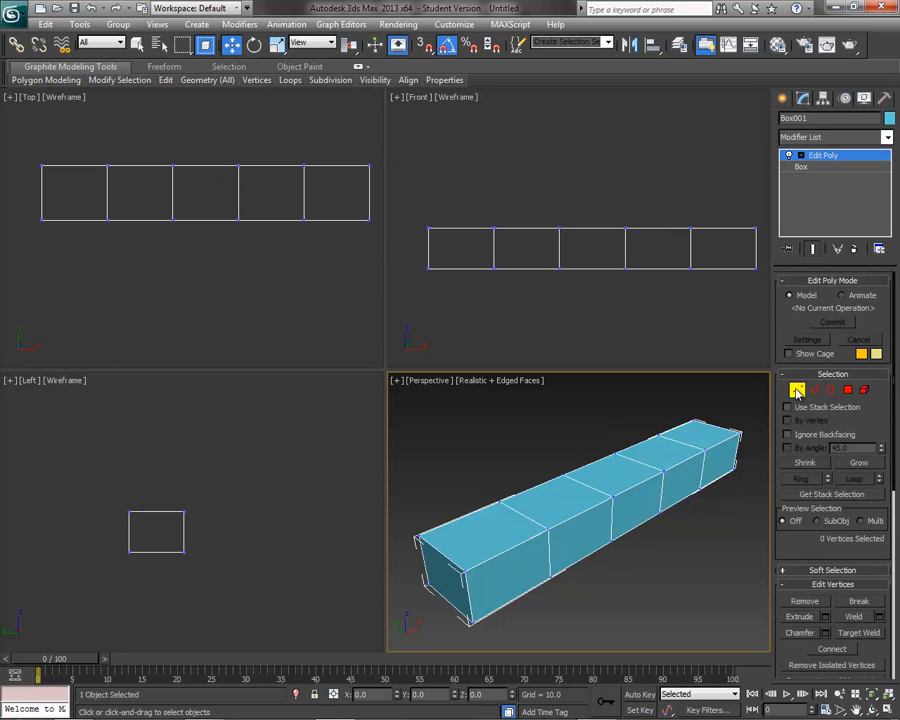
# Raise the inner and middle bottom vertices in the Front view to arch the underside, then exit Vertex mode
pyautogui.moveTo(455, 256); pyautogui.dragTo(731, 297)
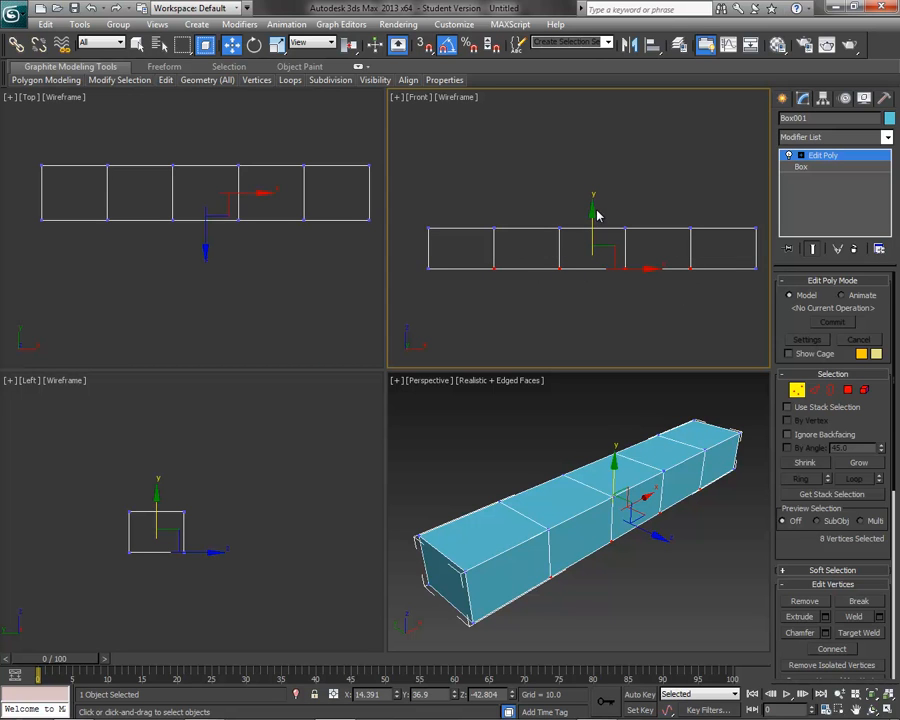
pyautogui.moveTo(591, 203); pyautogui.dragTo(591, 203)
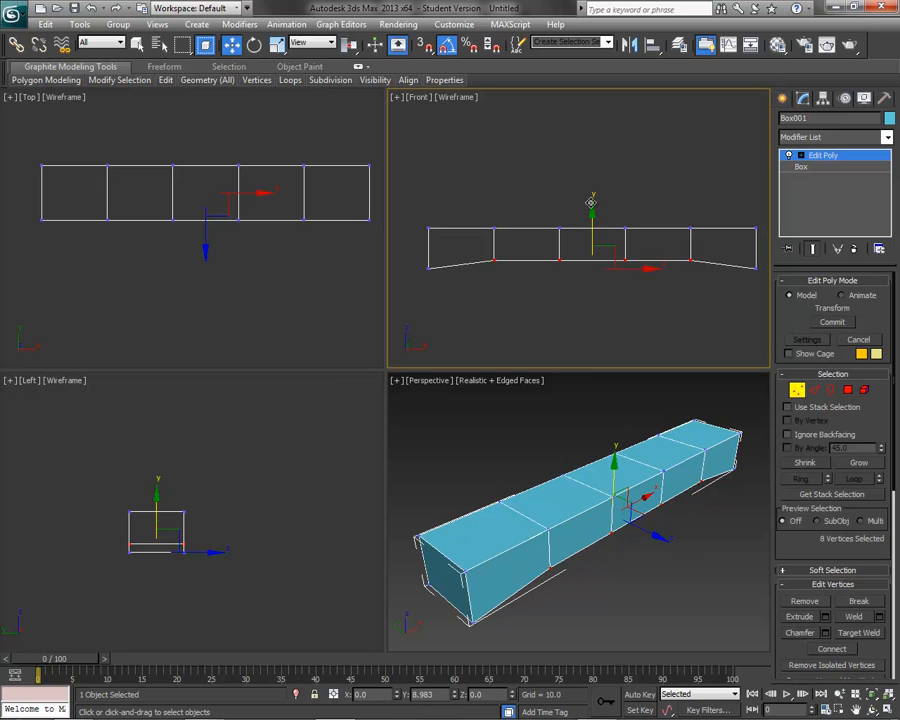
pyautogui.click(644, 299)
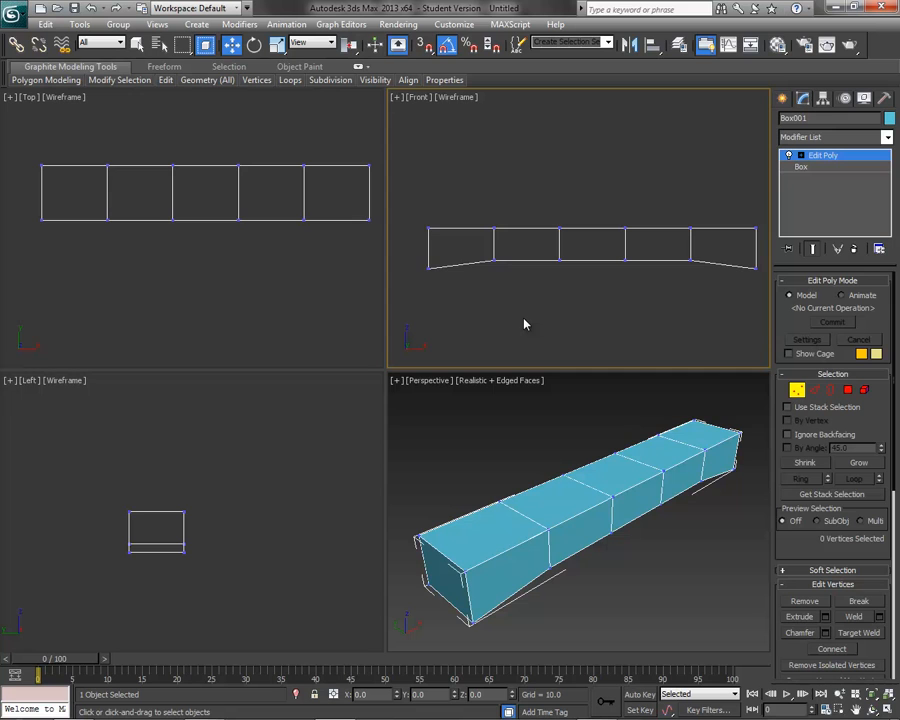
pyautogui.moveTo(650, 307); pyautogui.dragTo(538, 261)
pyautogui.moveTo(592, 235); pyautogui.dragTo(592, 207)
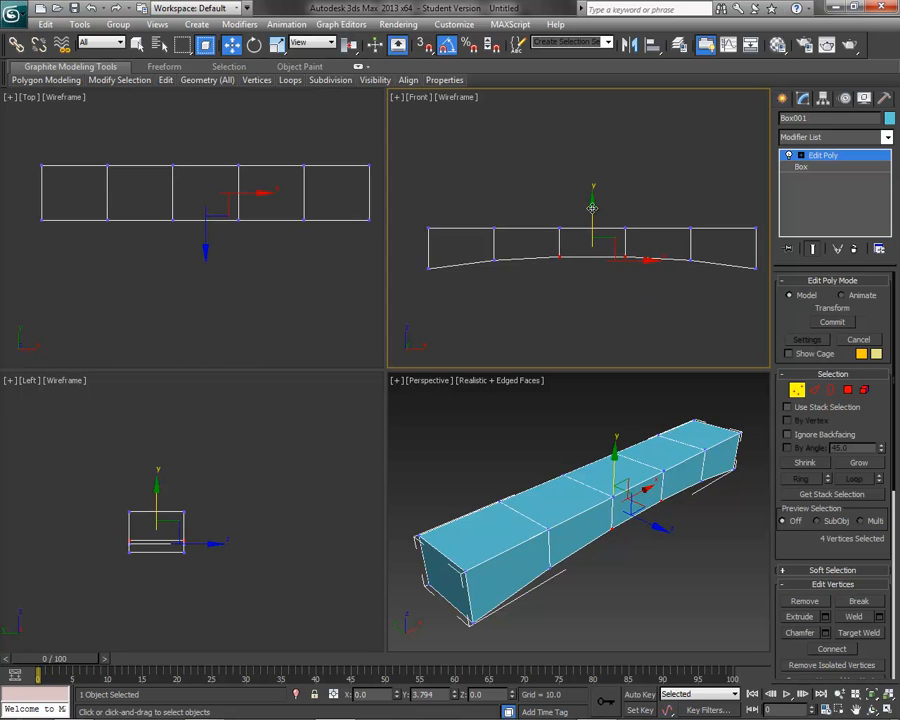
pyautogui.click(760, 428)
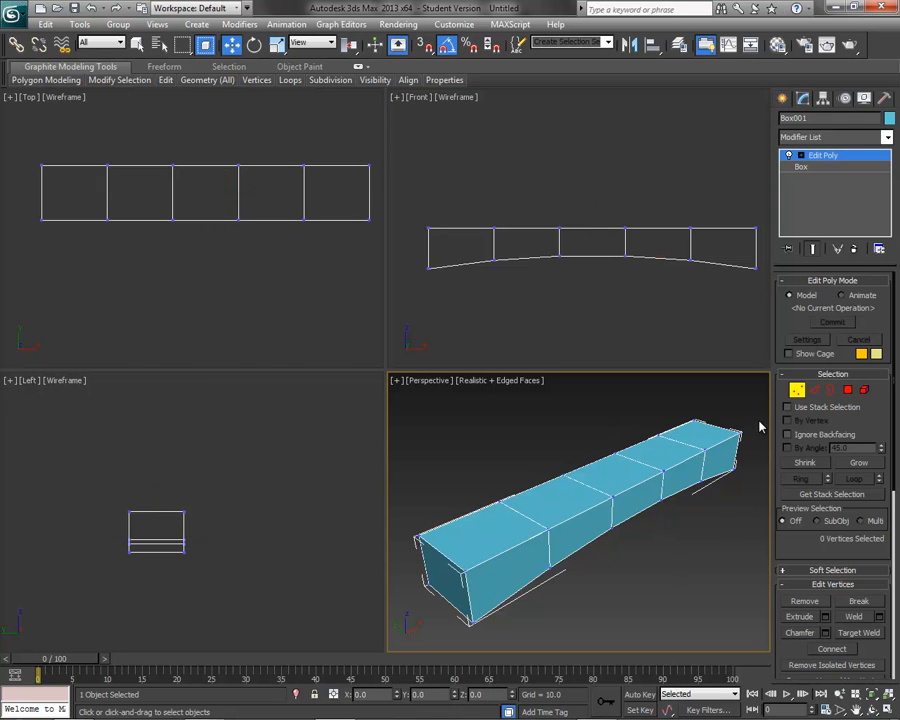
pyautogui.click(797, 391)
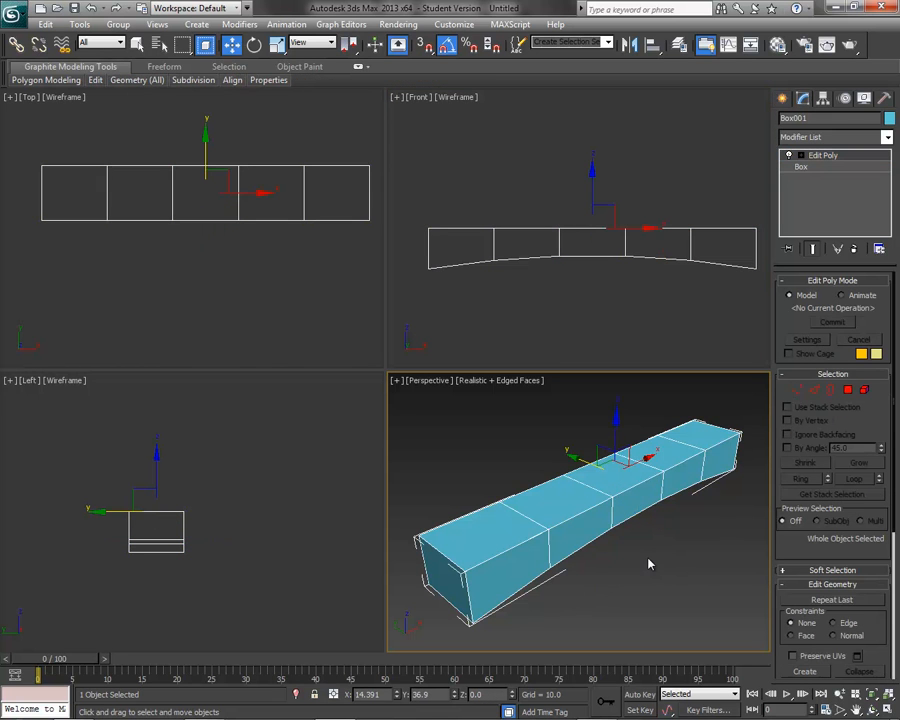
# Maximize the Perspective view and orbit around the bent box
pyautogui.moveTo(652, 562)
pyautogui.keyDown('alt'); pyautogui.mouseDown(button='middle')
pyautogui.moveTo(613, 502)
pyautogui.moveTo(573, 488)
pyautogui.moveTo(560, 527)
pyautogui.moveTo(597, 542)
pyautogui.moveTo(643, 518)
pyautogui.moveTo(644, 540)
pyautogui.mouseUp(button='middle'); pyautogui.keyUp('alt')
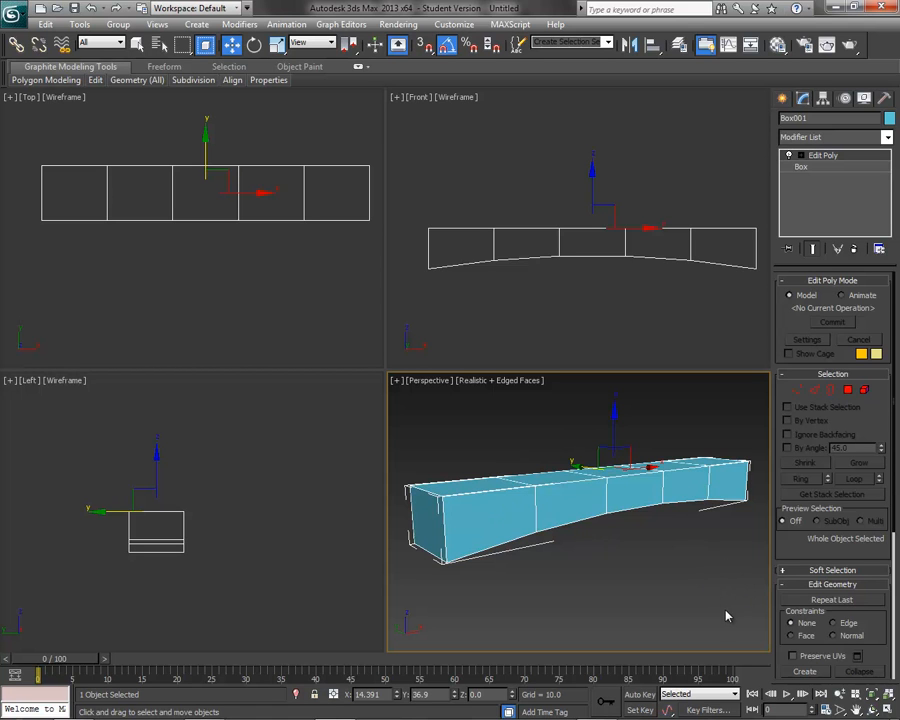
pyautogui.keyDown('alt'); pyautogui.moveTo(702, 591); pyautogui.dragTo(708, 593, button='middle'); pyautogui.keyUp('alt')
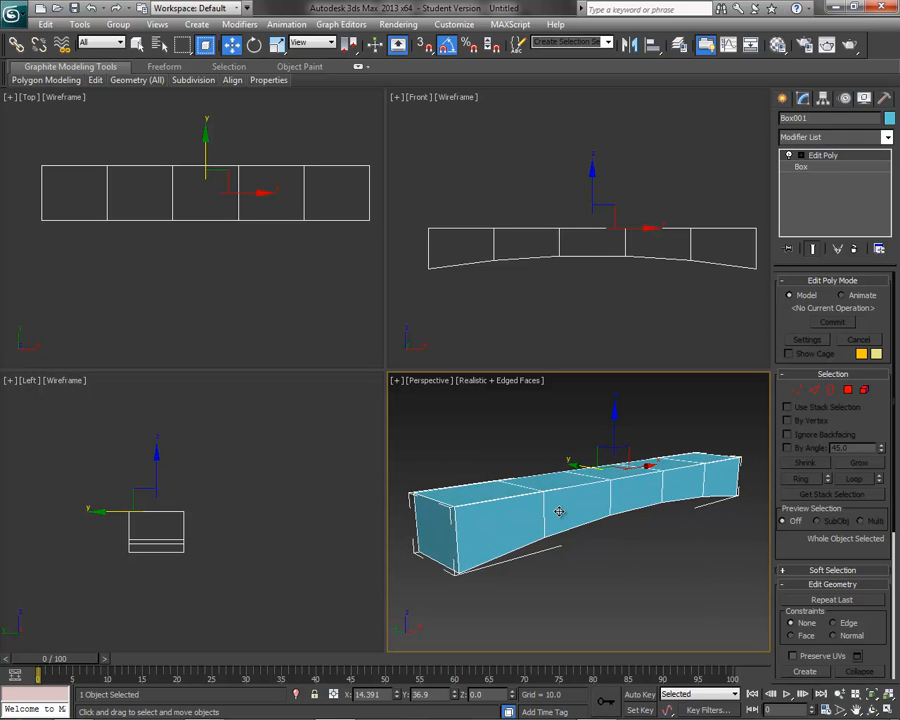
pyautogui.click(891, 710)
pyautogui.moveTo(434, 482)
pyautogui.keyDown('alt'); pyautogui.mouseDown(button='middle')
pyautogui.moveTo(441, 490)
pyautogui.moveTo(435, 485)
pyautogui.mouseUp(button='middle'); pyautogui.keyUp('alt')
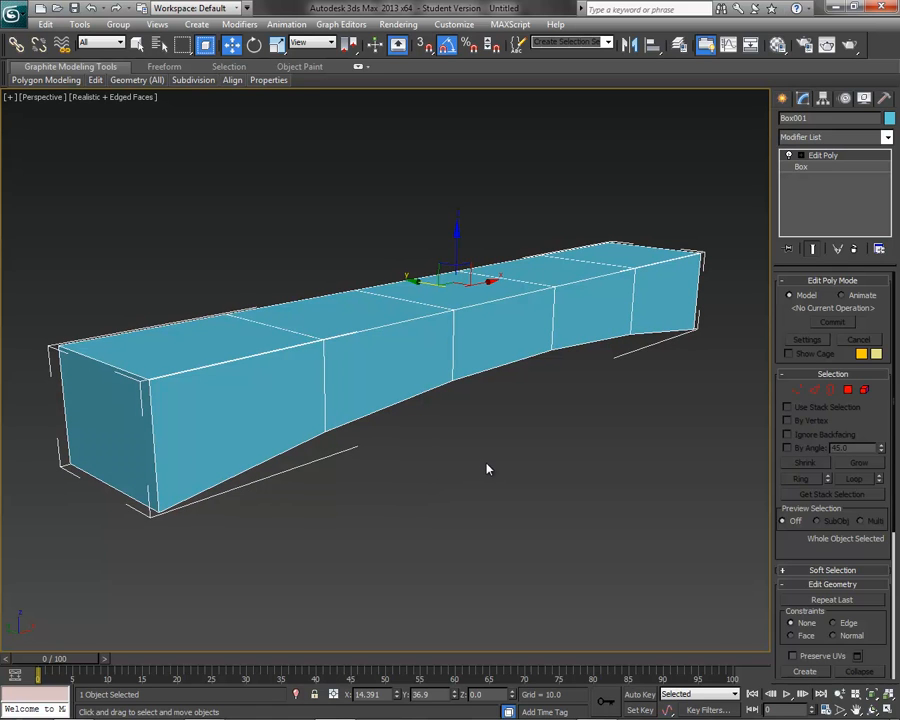
pyautogui.click(397, 27)
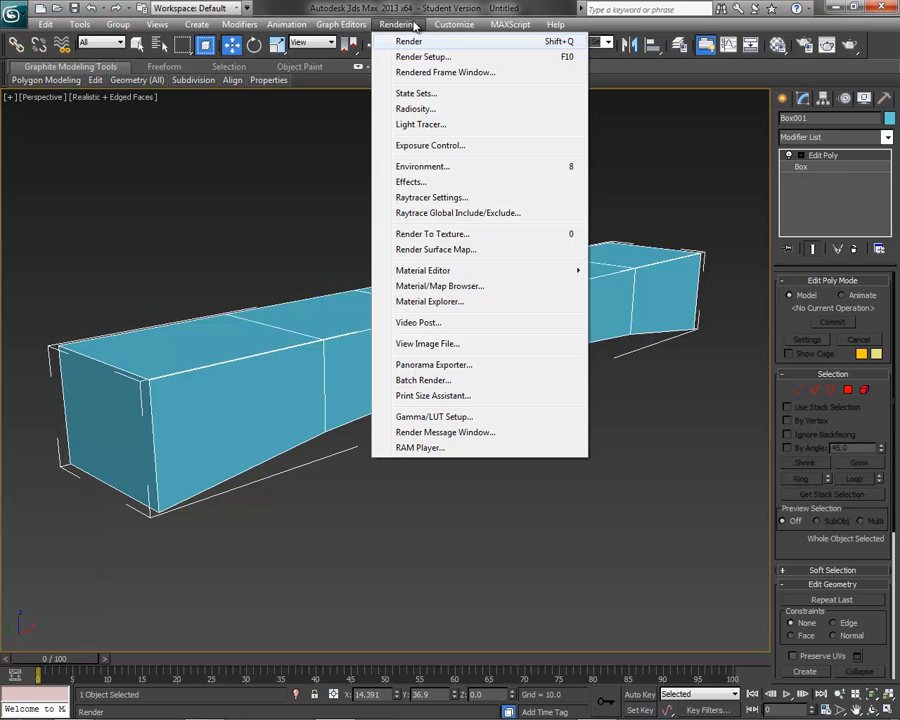
pyautogui.click(545, 8)
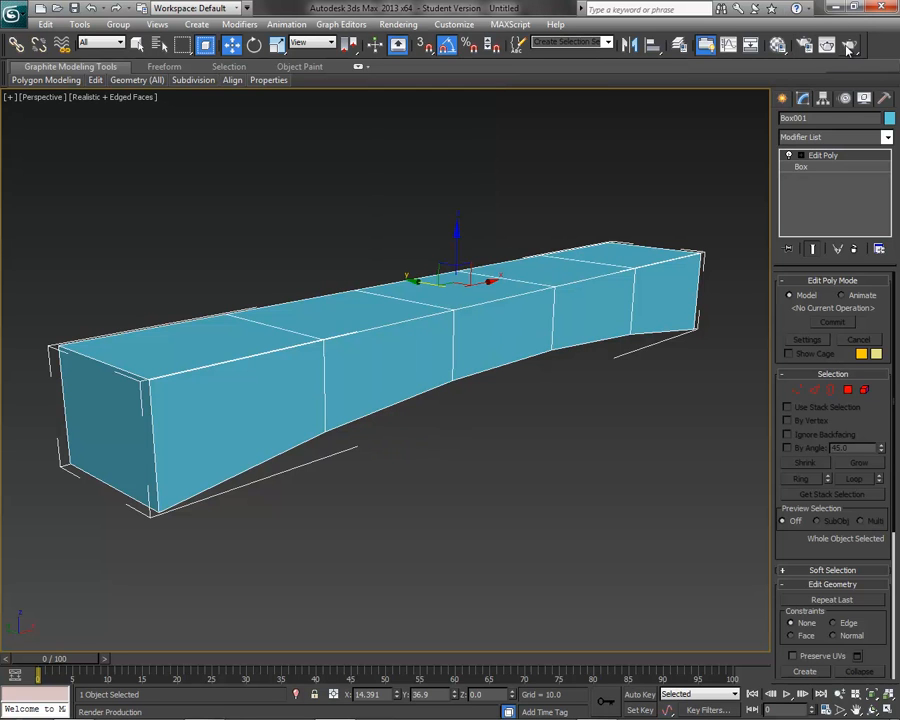
pyautogui.click(852, 46)
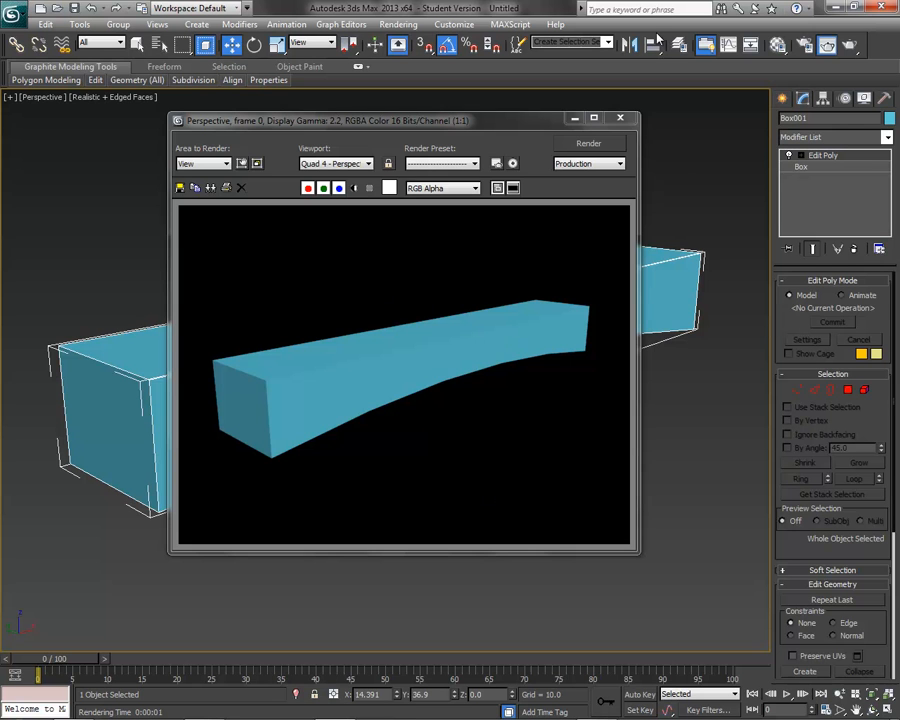
pyautogui.click(620, 118)
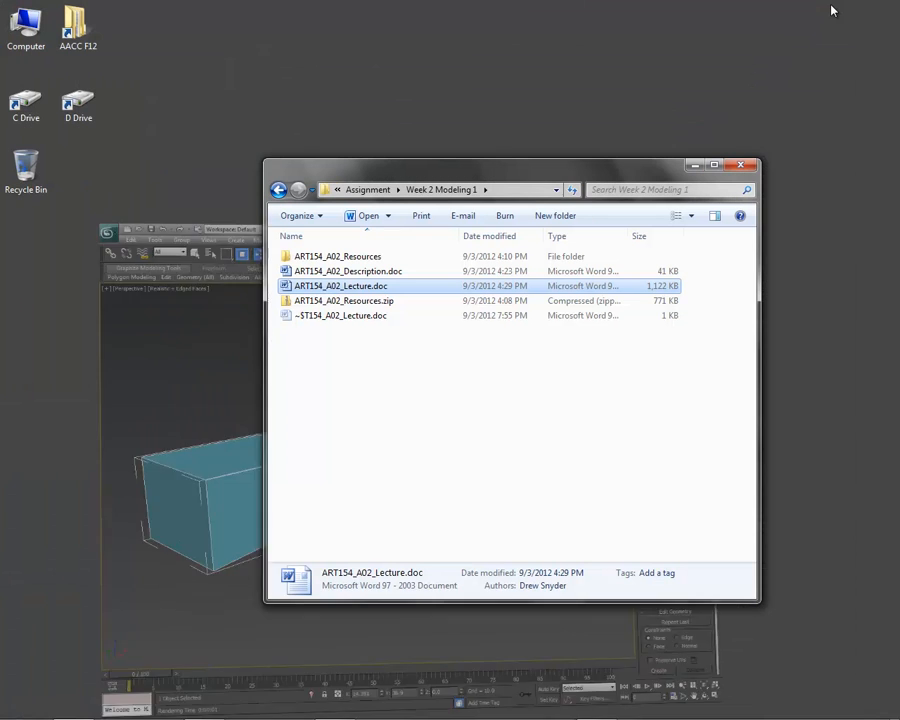
pyautogui.doubleClick(320, 256)
pyautogui.click(330, 258)
pyautogui.doubleClick(330, 258)
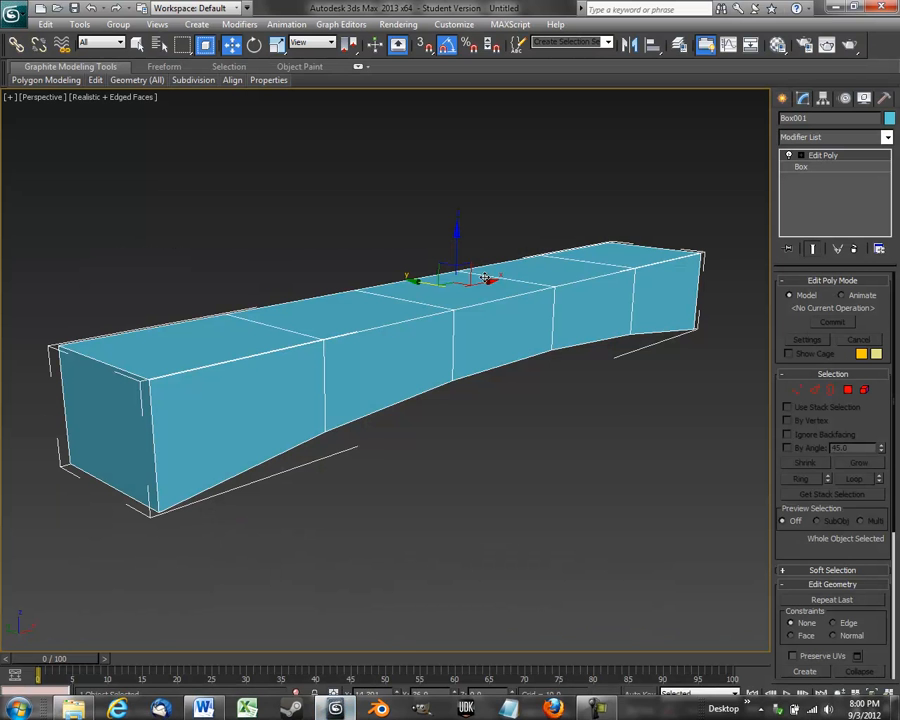
# Set the environment background colour to white (255, 255, 255)
pyautogui.click(392, 25)
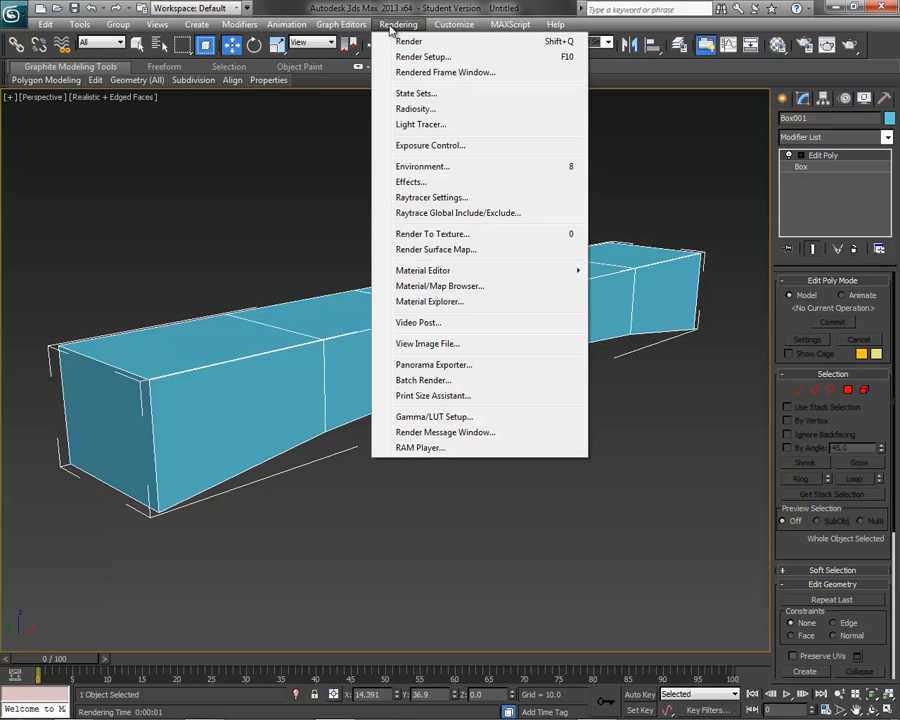
pyautogui.click(412, 166)
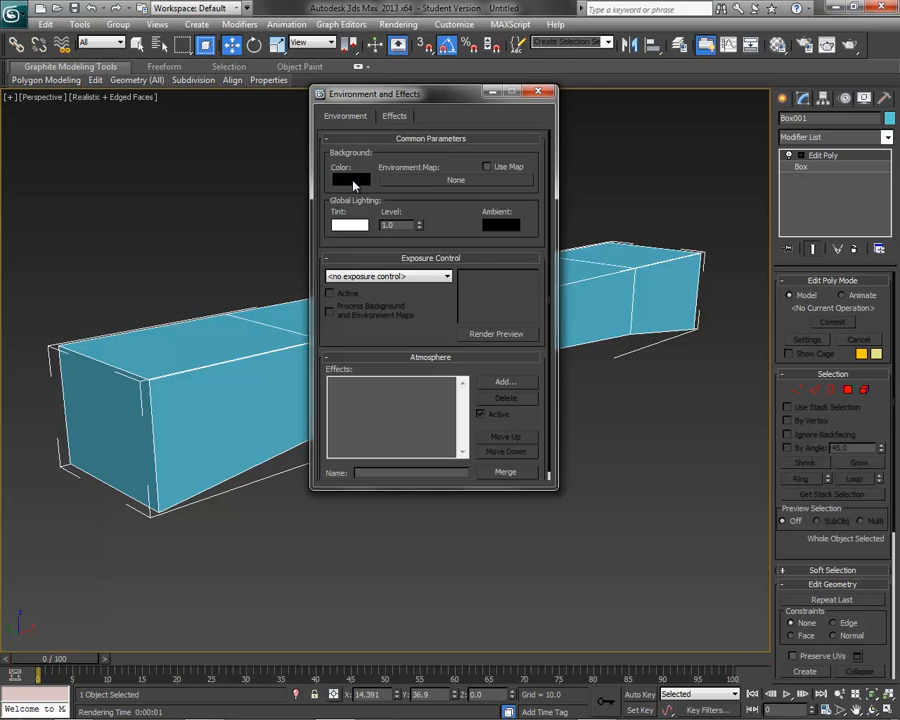
pyautogui.click(352, 182)
pyautogui.moveTo(413, 90); pyautogui.dragTo(411, 195)
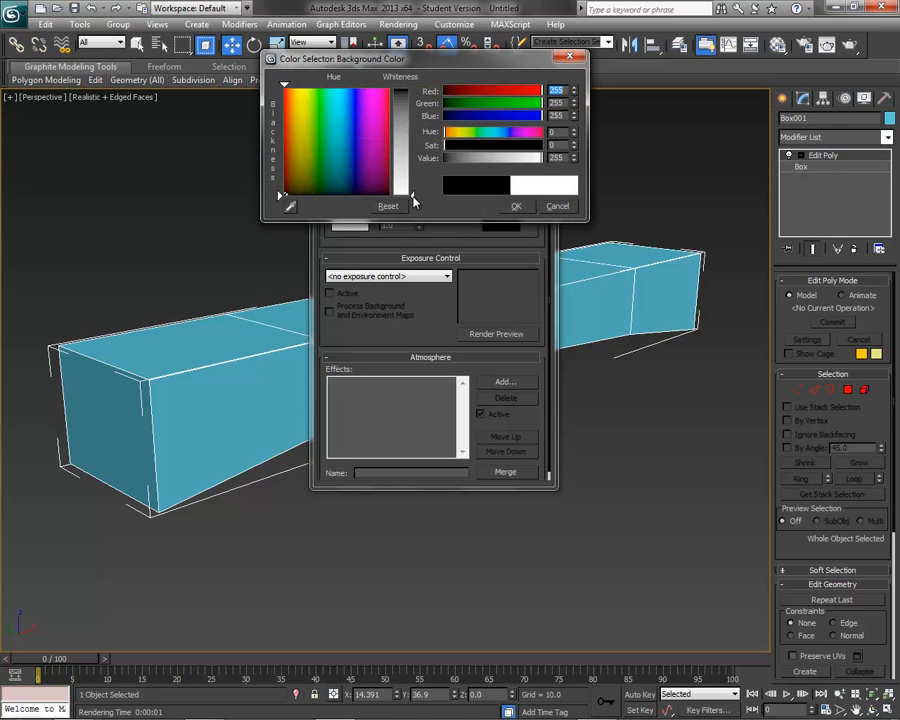
pyautogui.click(525, 206)
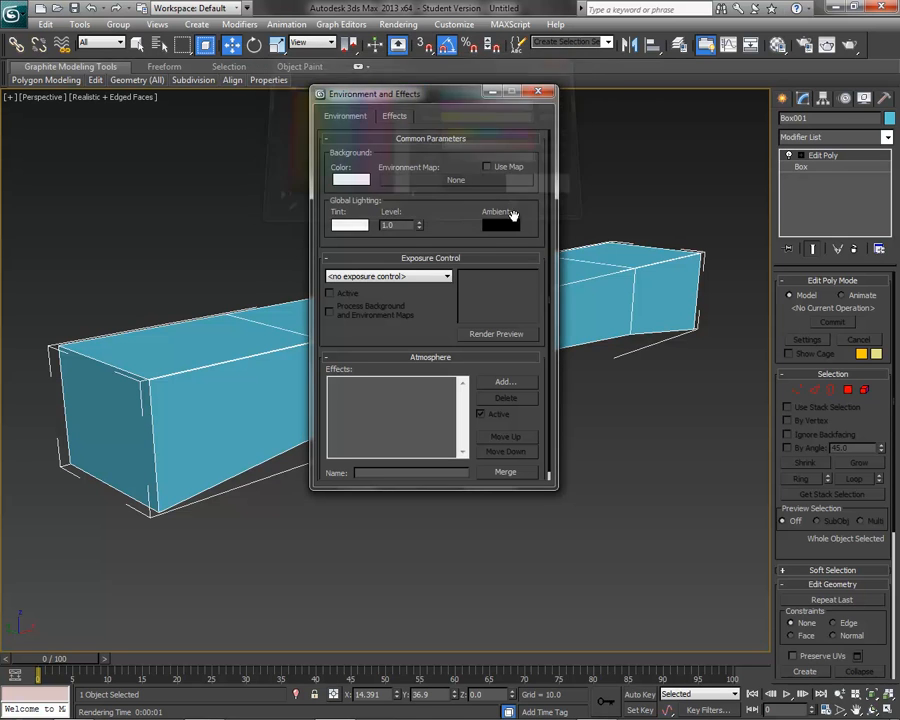
pyautogui.click(544, 92)
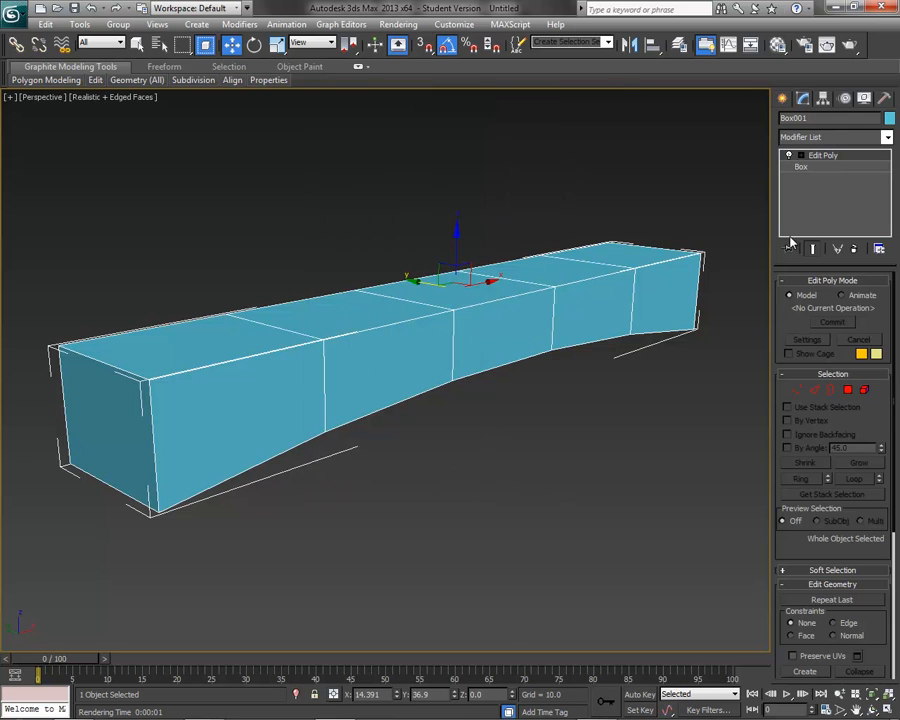
# Deselect the box and render the scene
pyautogui.click(570, 510)
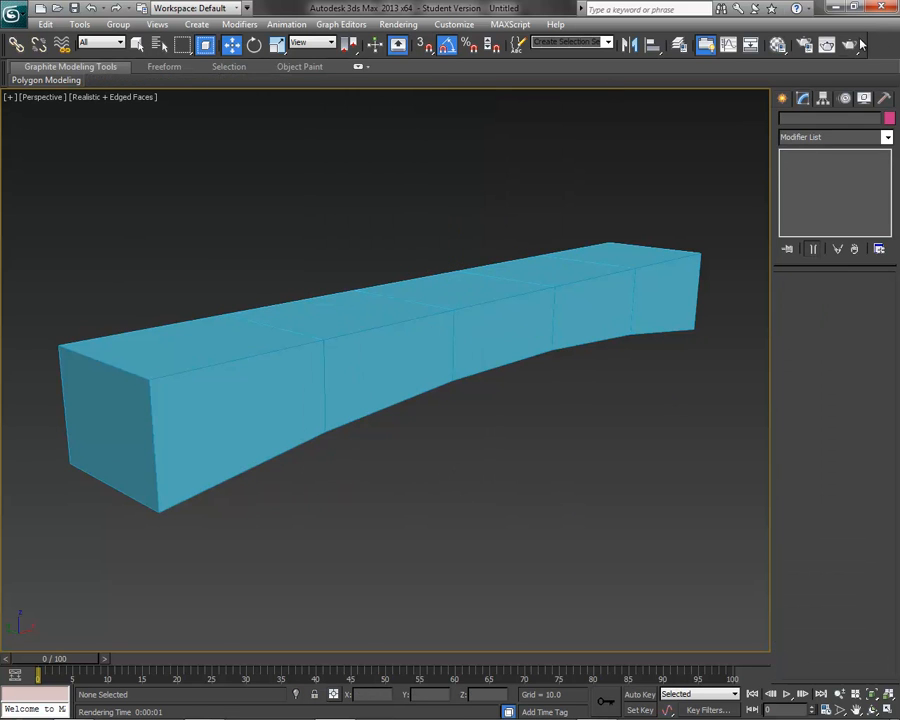
pyautogui.click(398, 24)
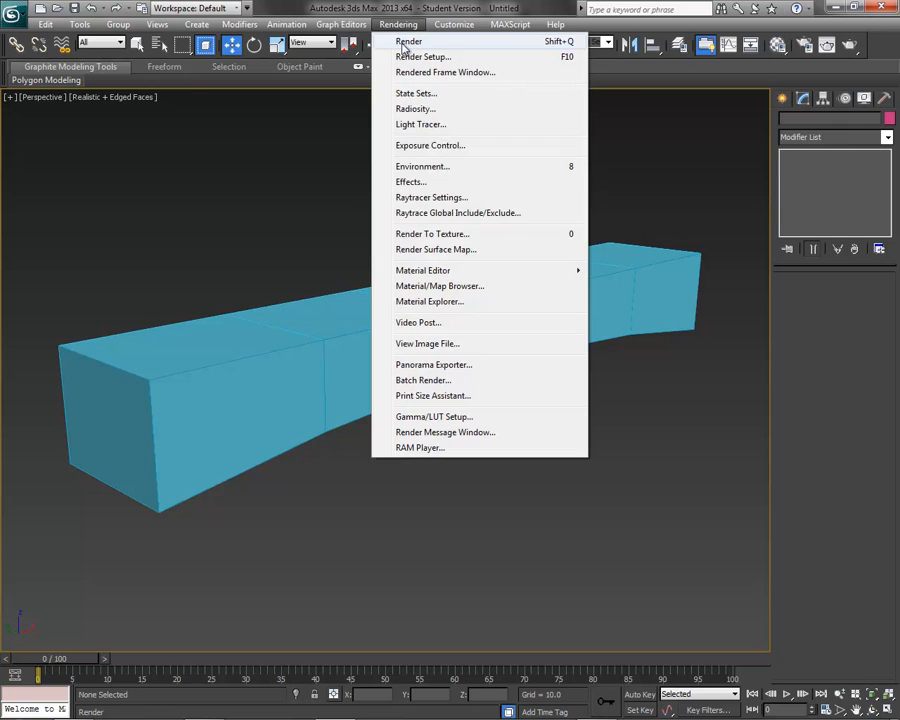
pyautogui.click(406, 43)
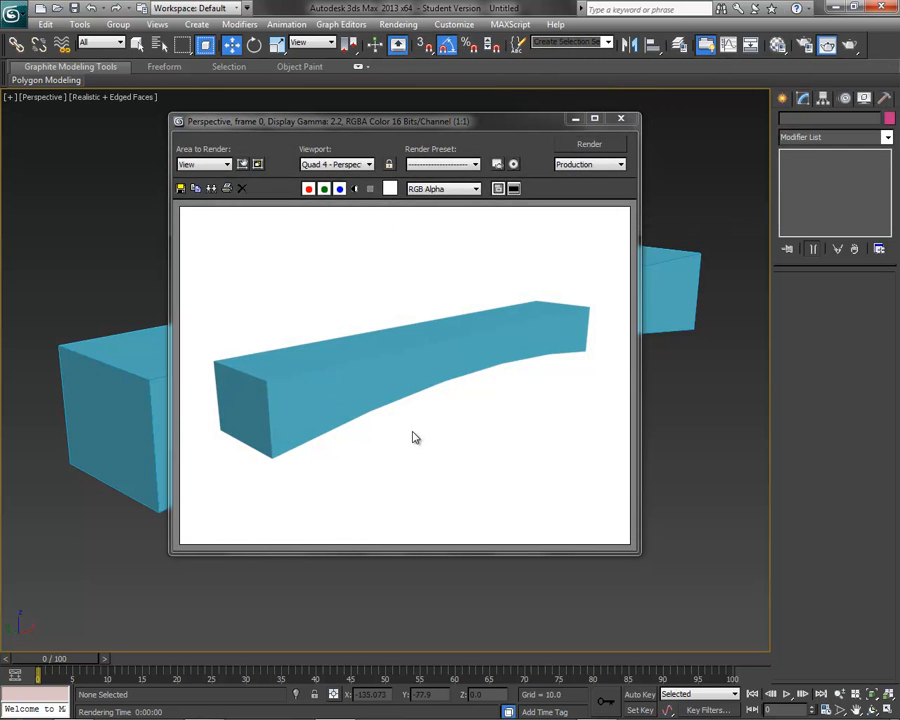
# Save the render into a new Snyder_A02 folder created on the Desktop
pyautogui.click(180, 191)
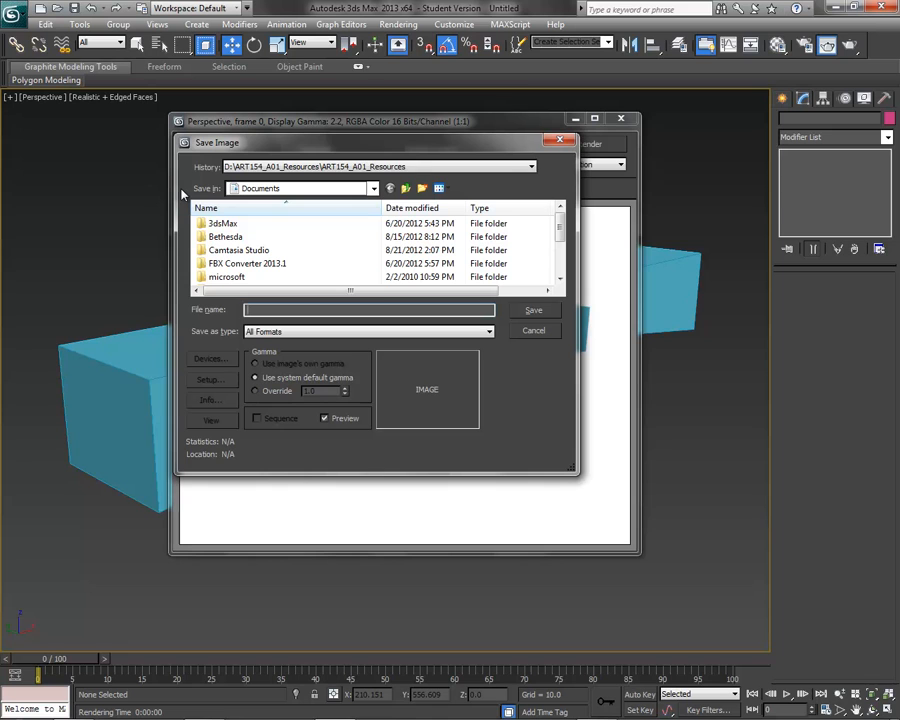
pyautogui.click(355, 168)
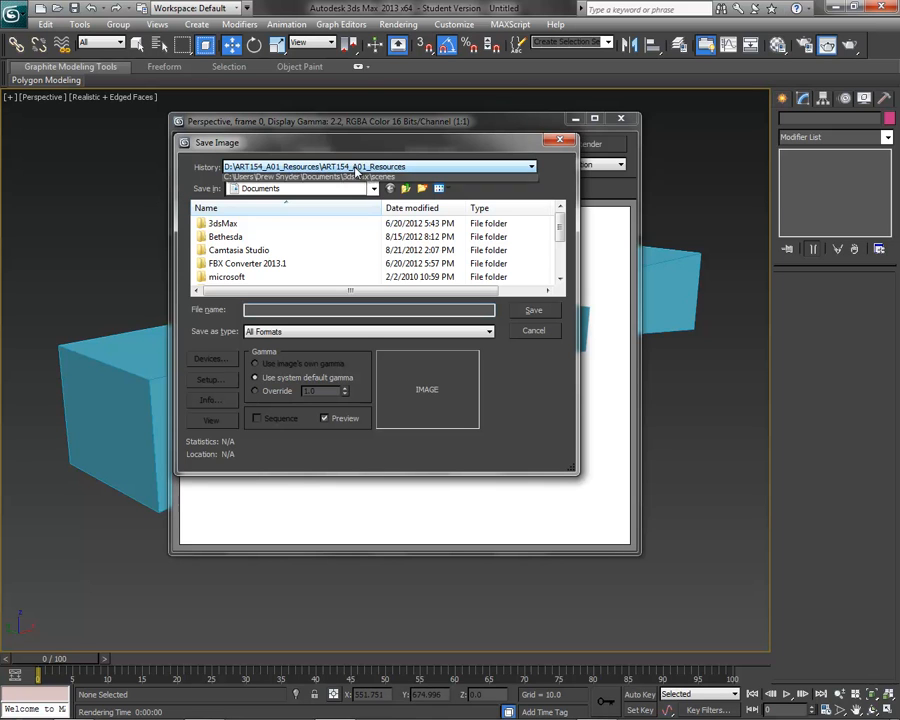
pyautogui.click(209, 186)
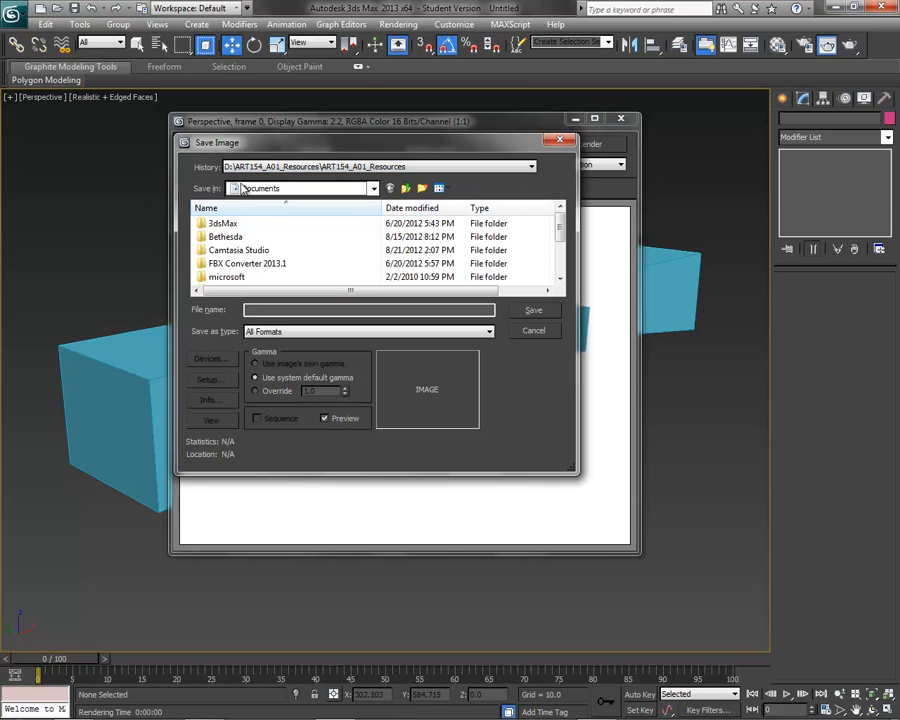
pyautogui.click(255, 188)
pyautogui.click(252, 204)
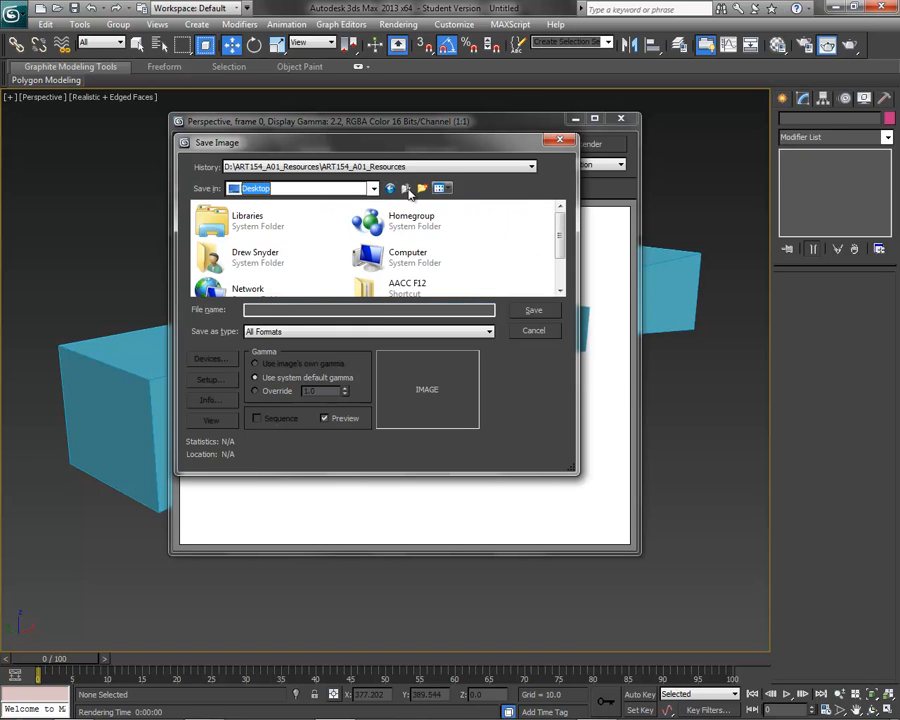
pyautogui.click(423, 189)
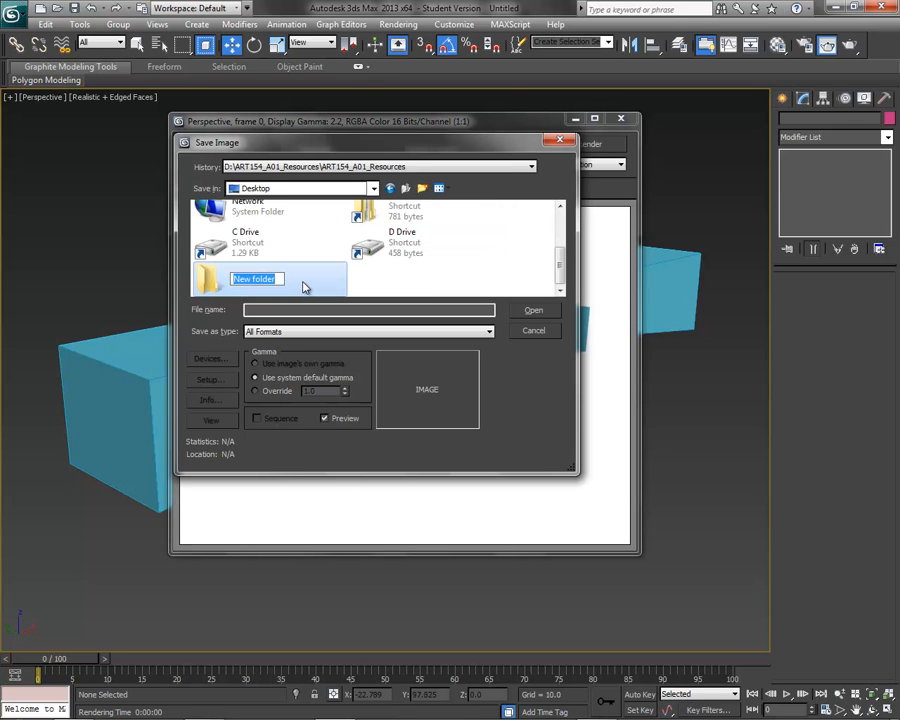
pyautogui.write('A02_')
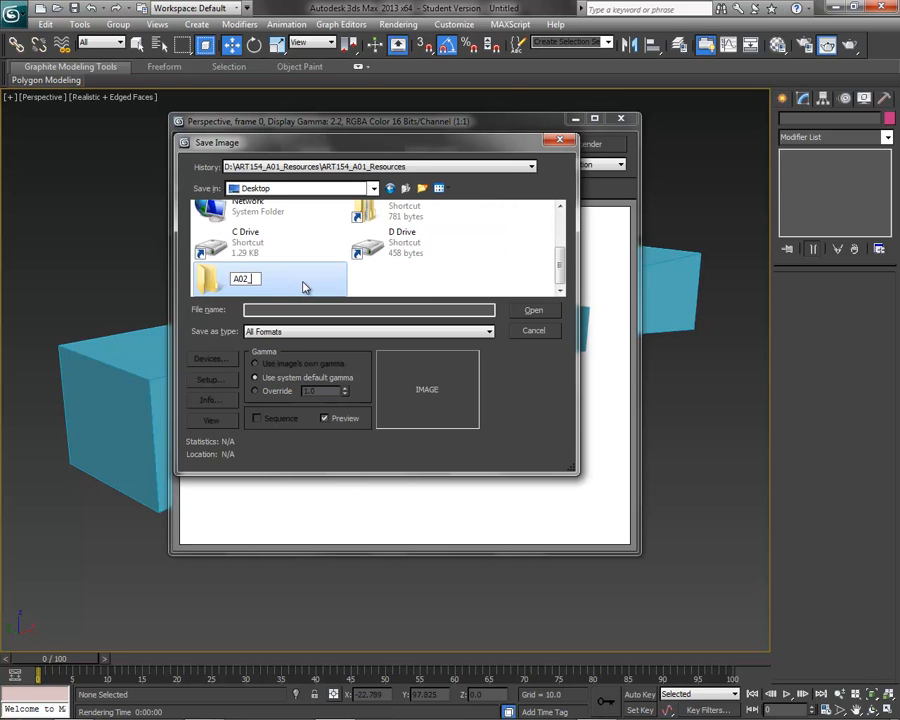
pyautogui.write('nyder_A02')
pyautogui.press('Return')
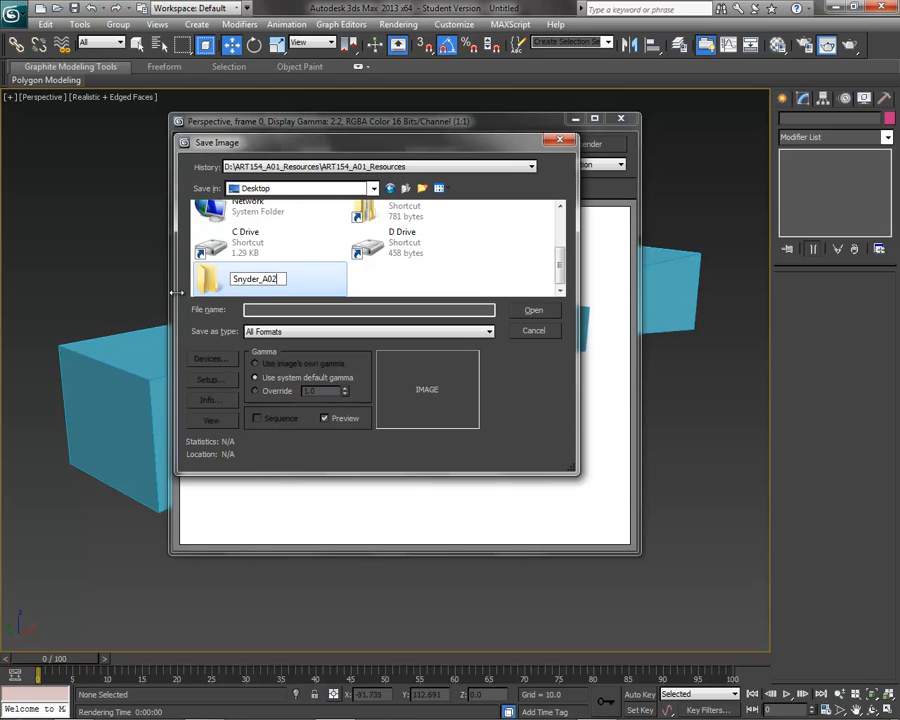
pyautogui.doubleClick(251, 282)
# Enter the image file name and save it as a JPEG at quality 95
pyautogui.click(266, 311)
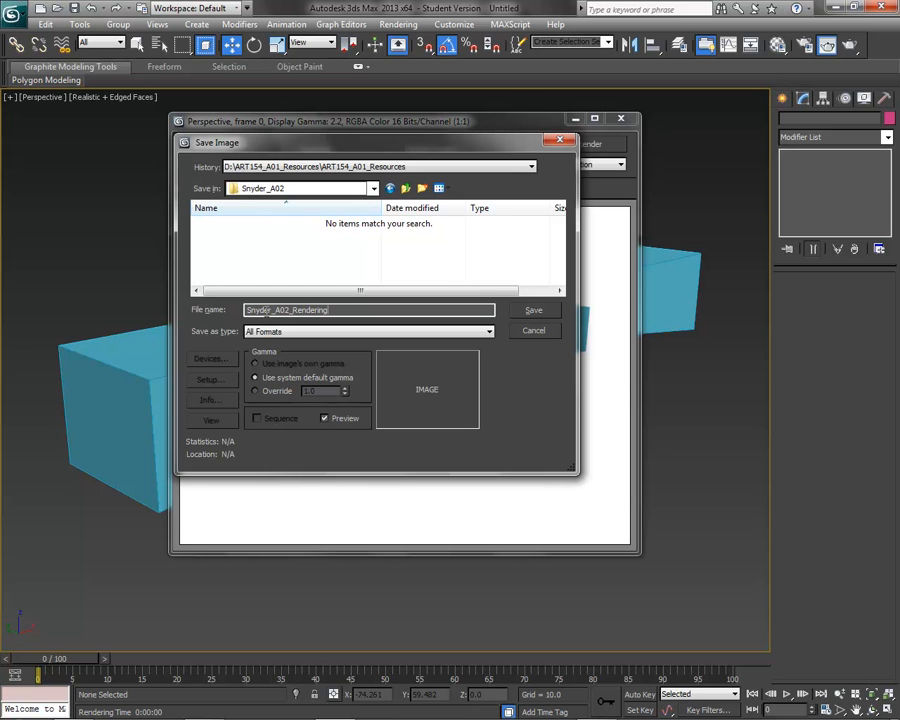
pyautogui.rightClick(274, 315)
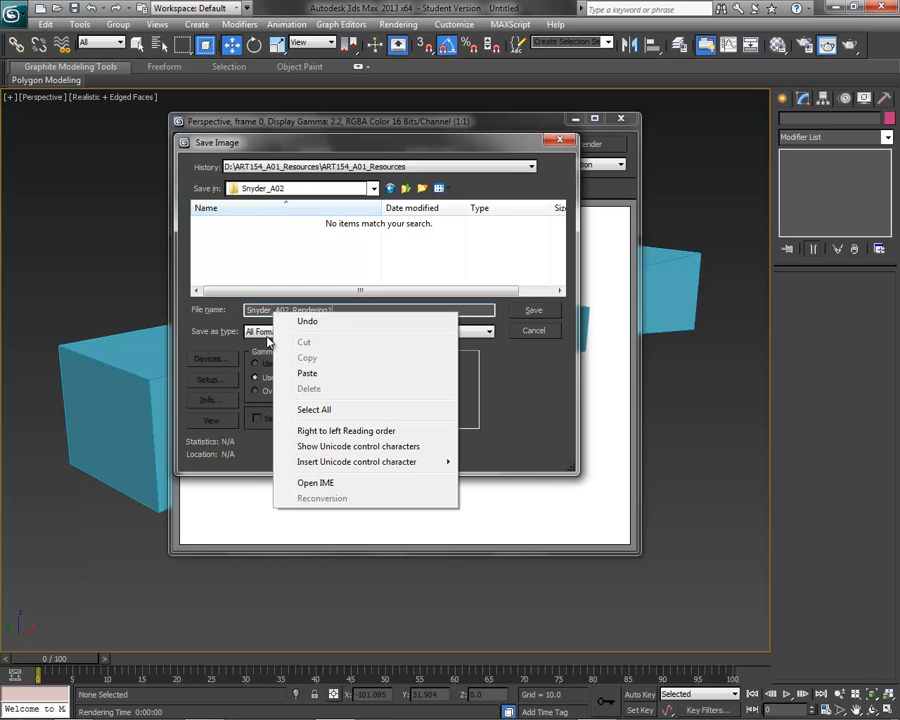
pyautogui.click(262, 331)
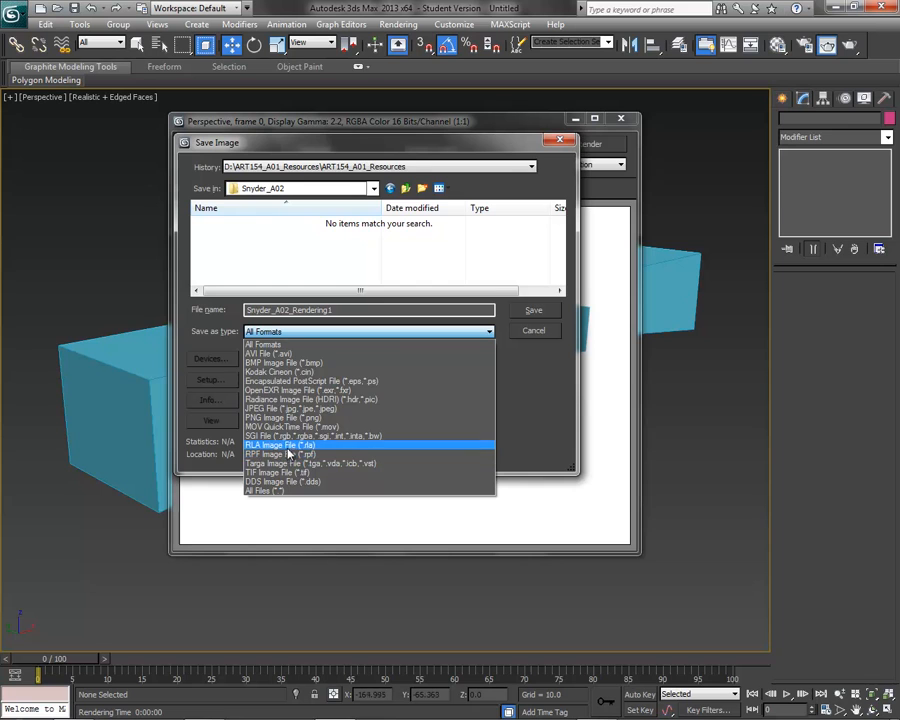
pyautogui.click(295, 410)
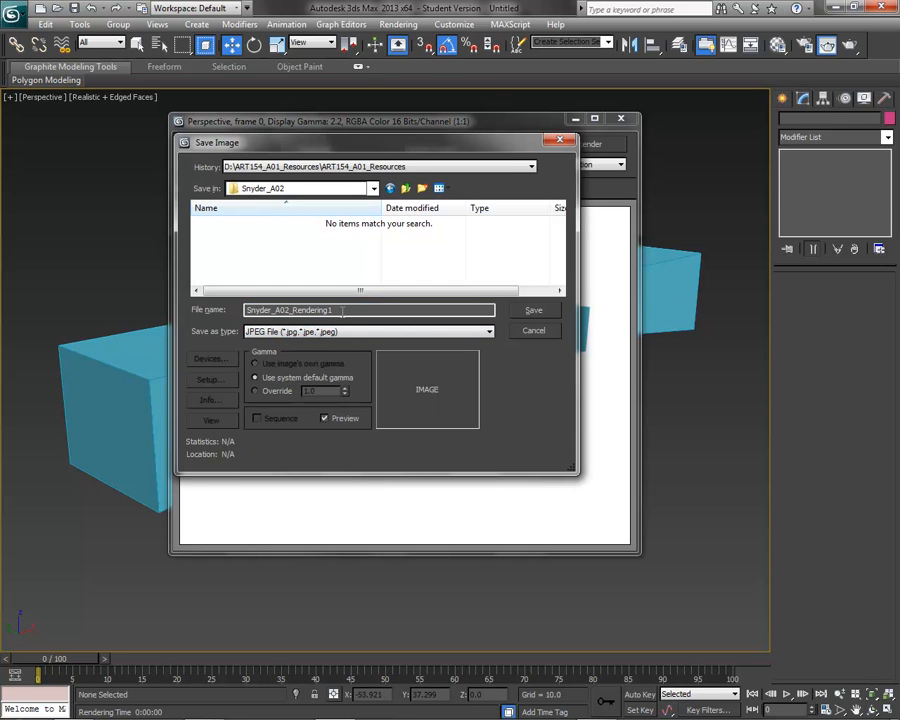
pyautogui.click(534, 311)
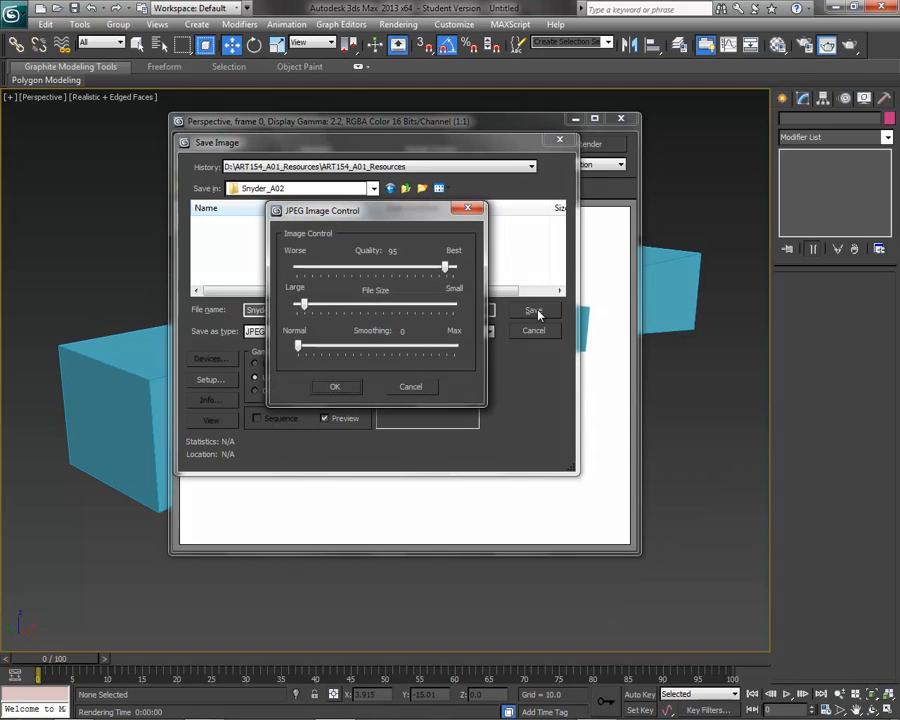
pyautogui.click(334, 389)
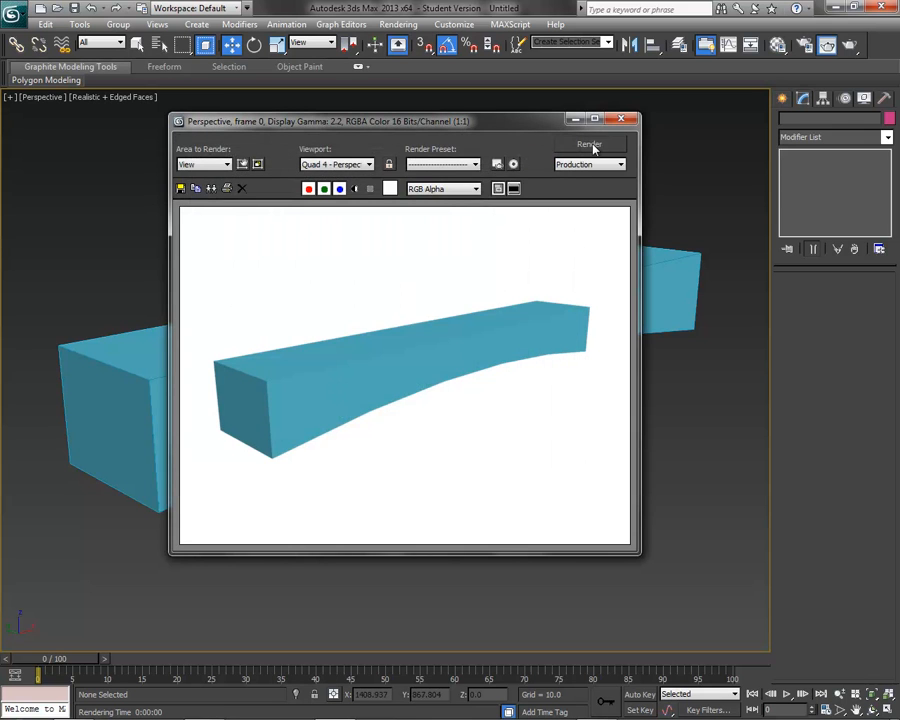
# Close the rendered image and open Snyder_A02 beside the Stickley Furniture folder
pyautogui.click(621, 119)
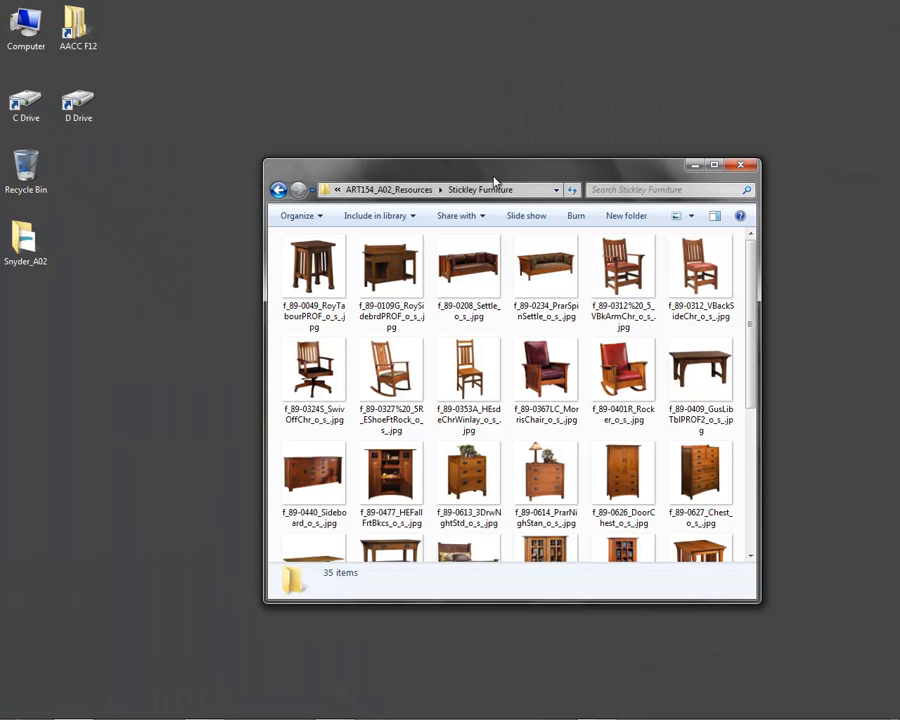
pyautogui.moveTo(494, 181); pyautogui.dragTo(486, 38)
pyautogui.doubleClick(22, 243)
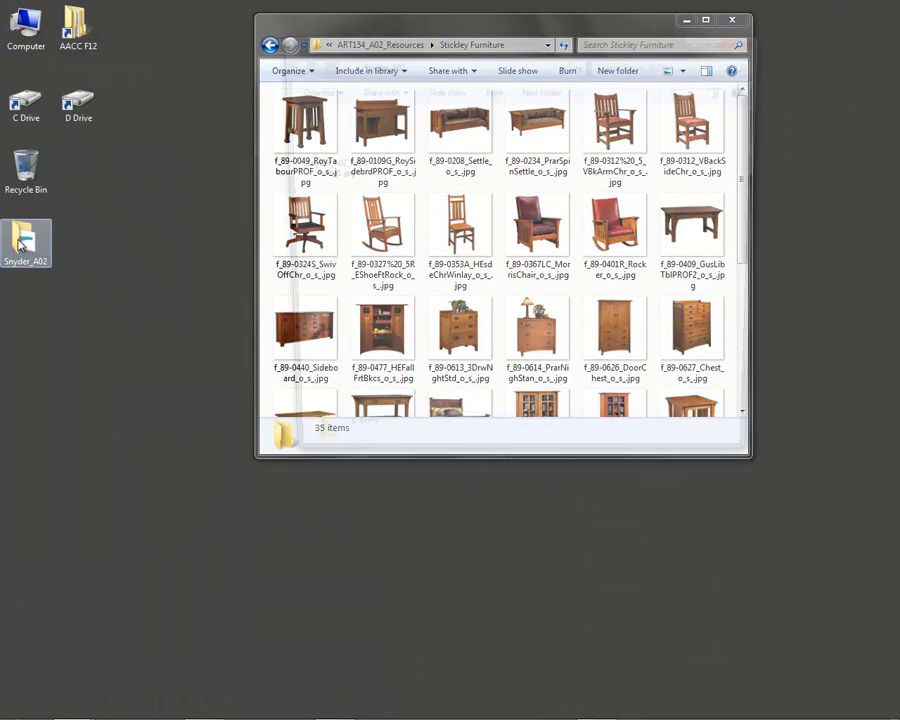
pyautogui.moveTo(424, 40); pyautogui.dragTo(539, 180)
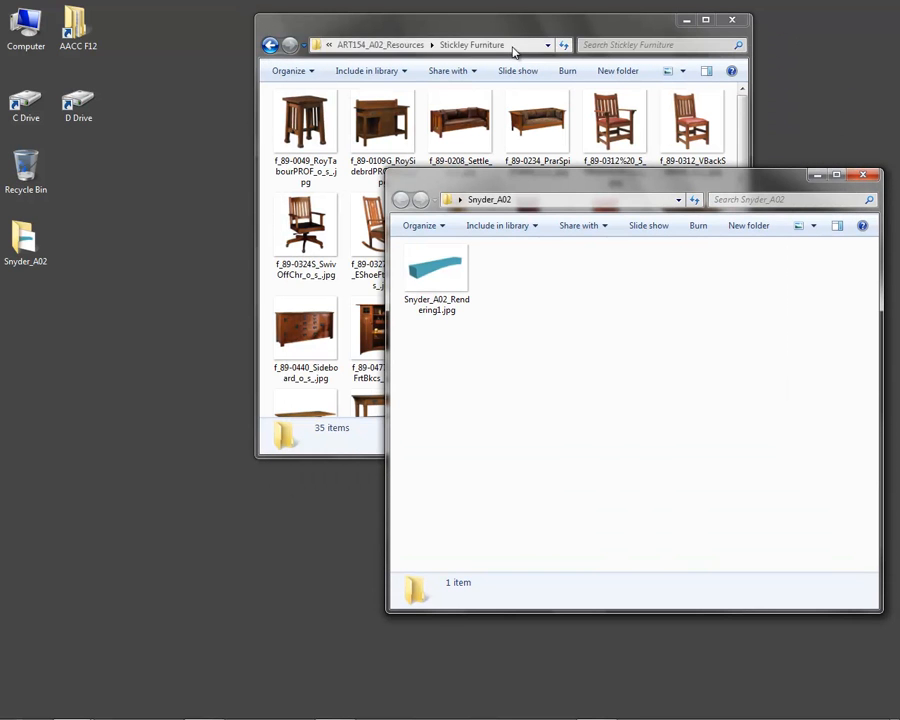
pyautogui.click(502, 34)
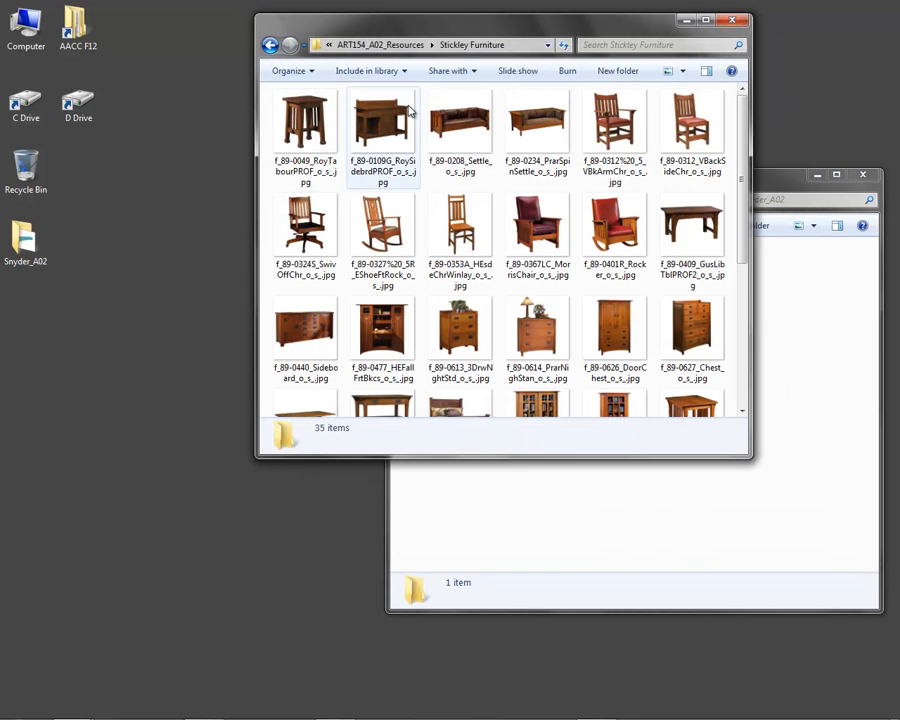
pyautogui.rightClick(313, 112)
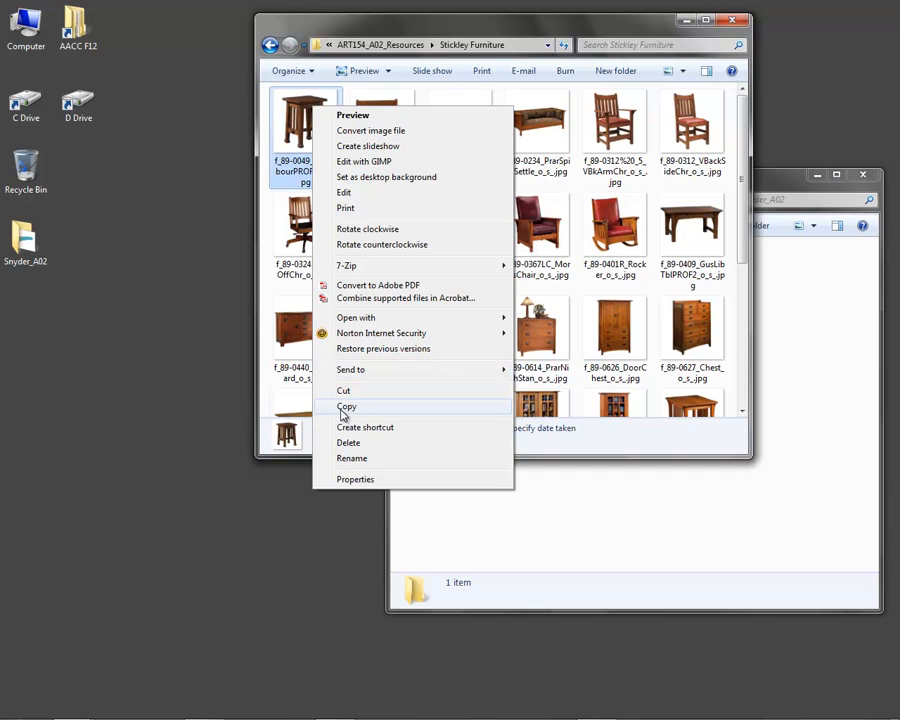
pyautogui.click(343, 408)
pyautogui.click(635, 532)
pyautogui.rightClick(561, 305)
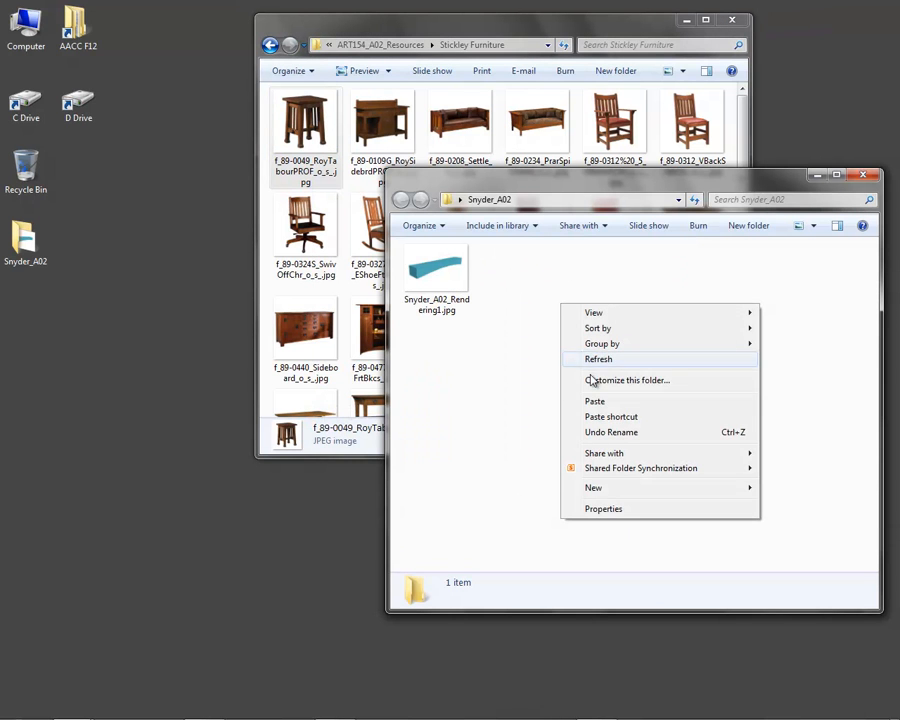
pyautogui.click(597, 401)
pyautogui.click(473, 356)
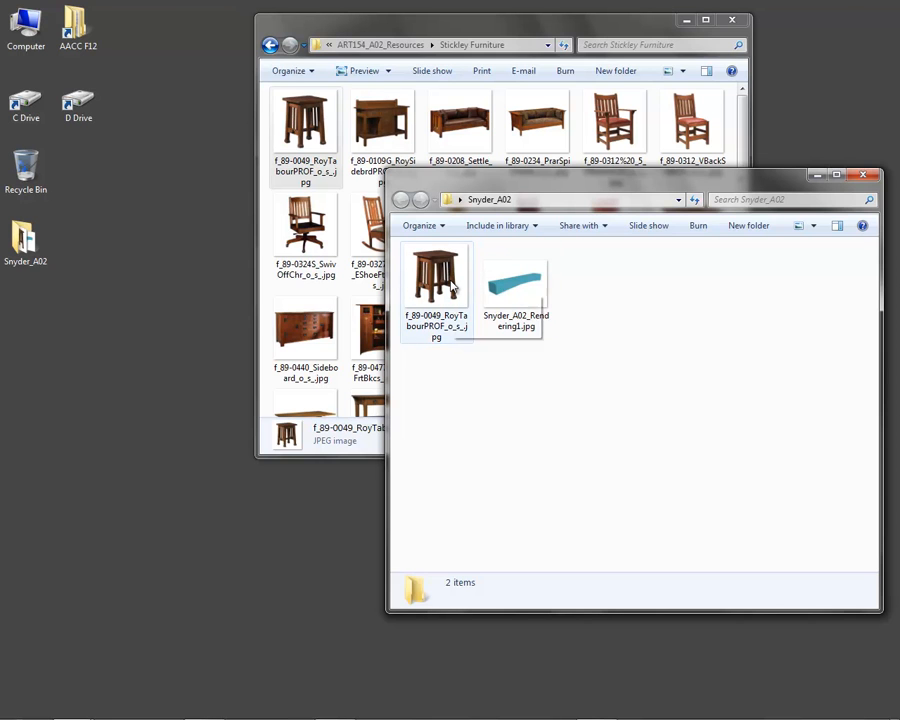
pyautogui.moveTo(452, 287)
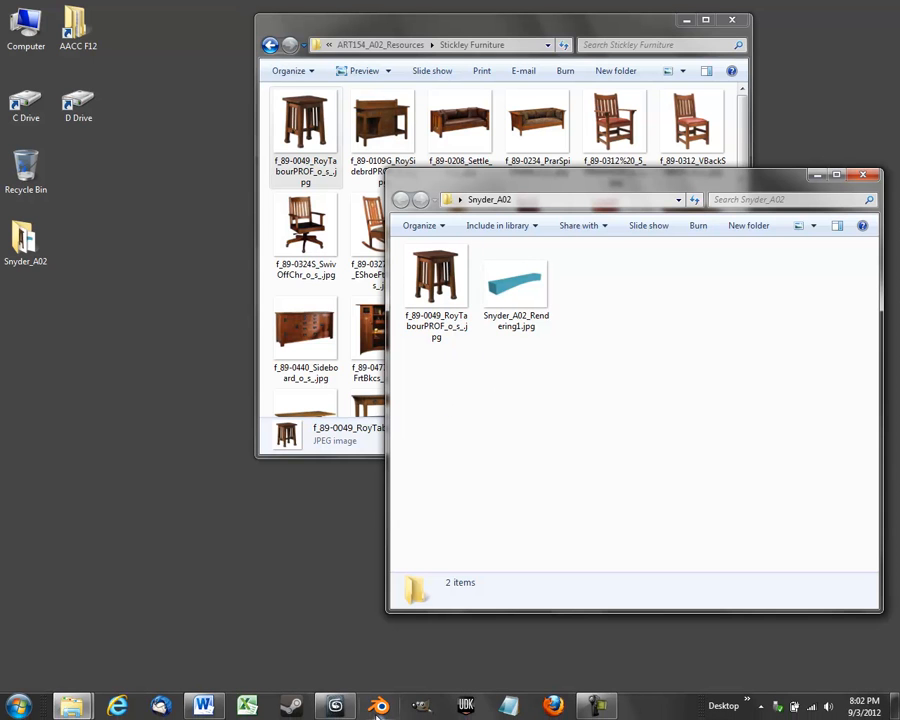
pyautogui.click(335, 705)
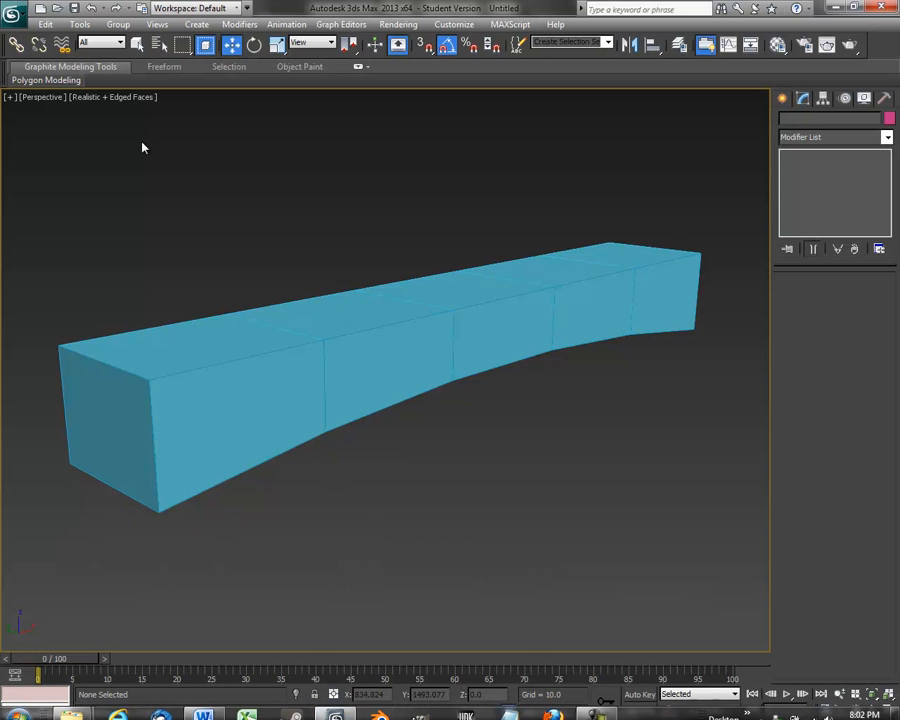
# Save the scene as Snyder_A02_Model1.max in Desktop\Snyder_A02 and minimize 3ds Max
pyautogui.click(12, 13)
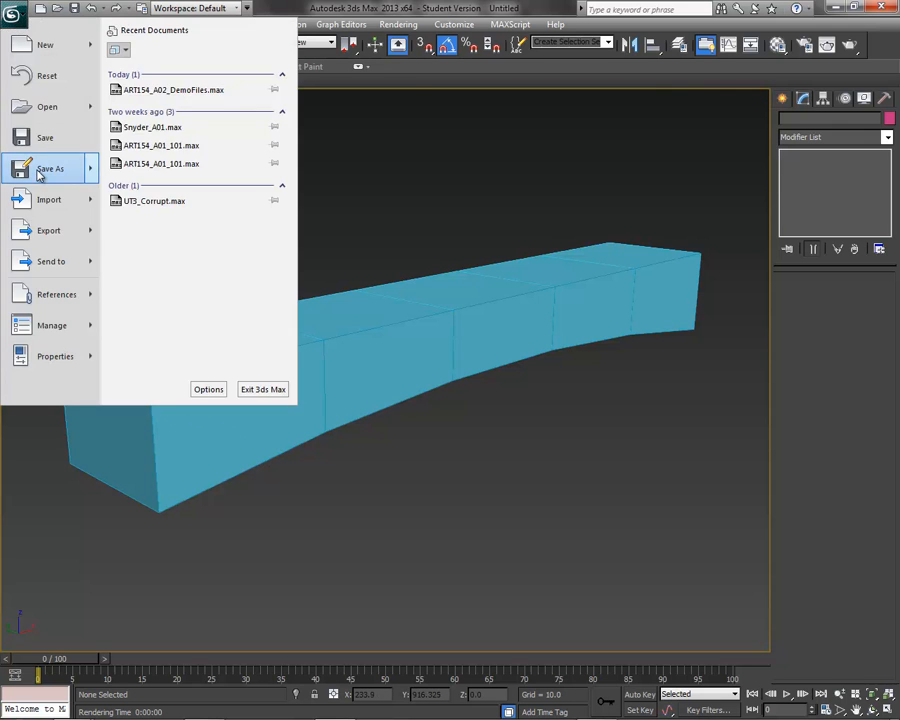
pyautogui.click(40, 168)
pyautogui.click(90, 34)
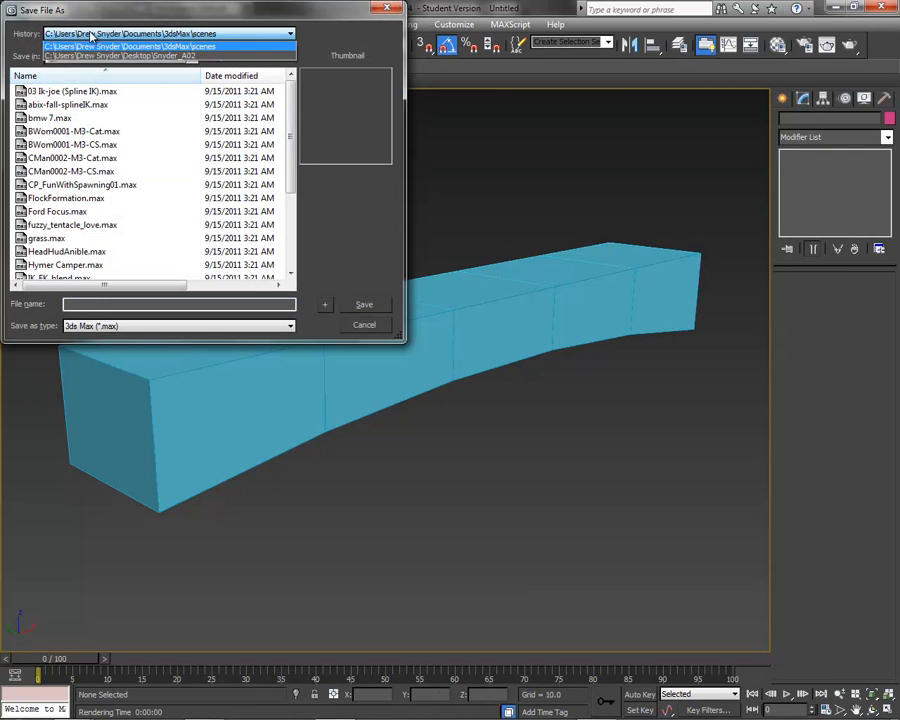
pyautogui.click(48, 14)
pyautogui.click(72, 57)
pyautogui.click(73, 71)
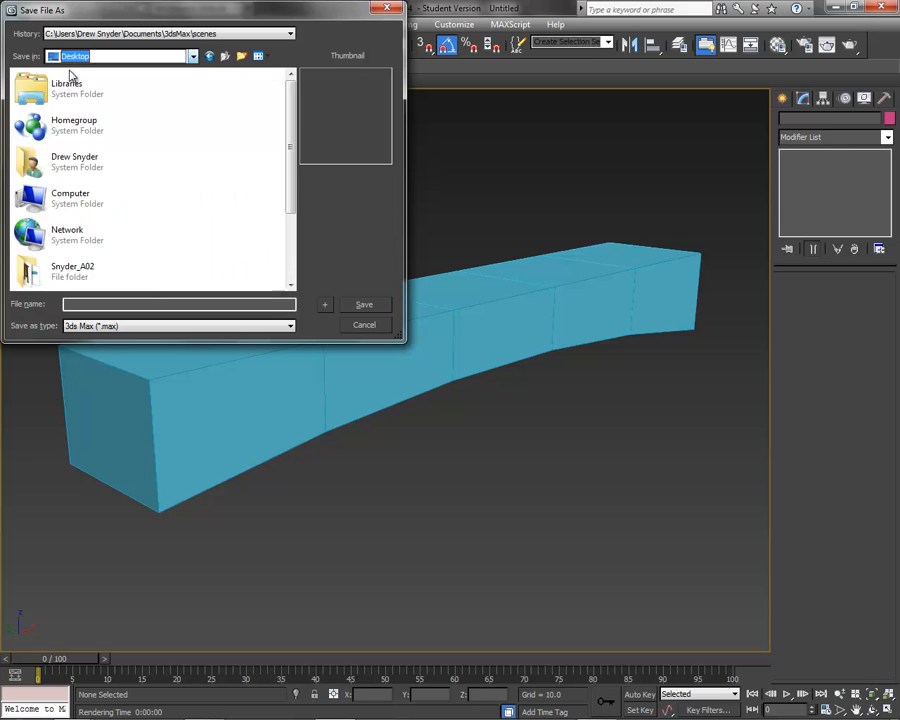
pyautogui.doubleClick(80, 272)
pyautogui.click(92, 305)
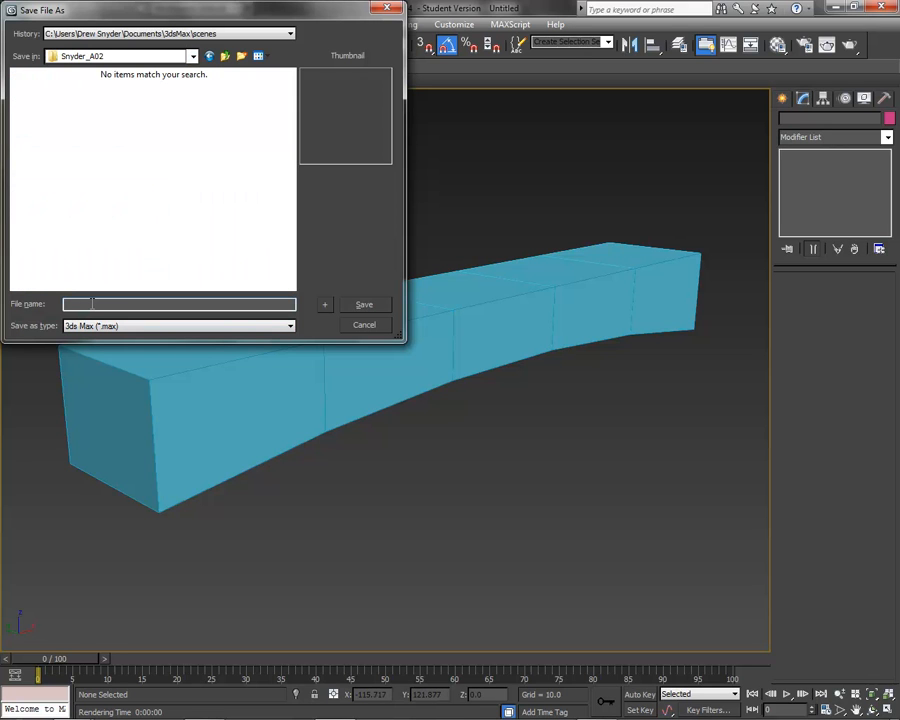
pyautogui.write('Snyder_A02_Model1')
pyautogui.click(363, 306)
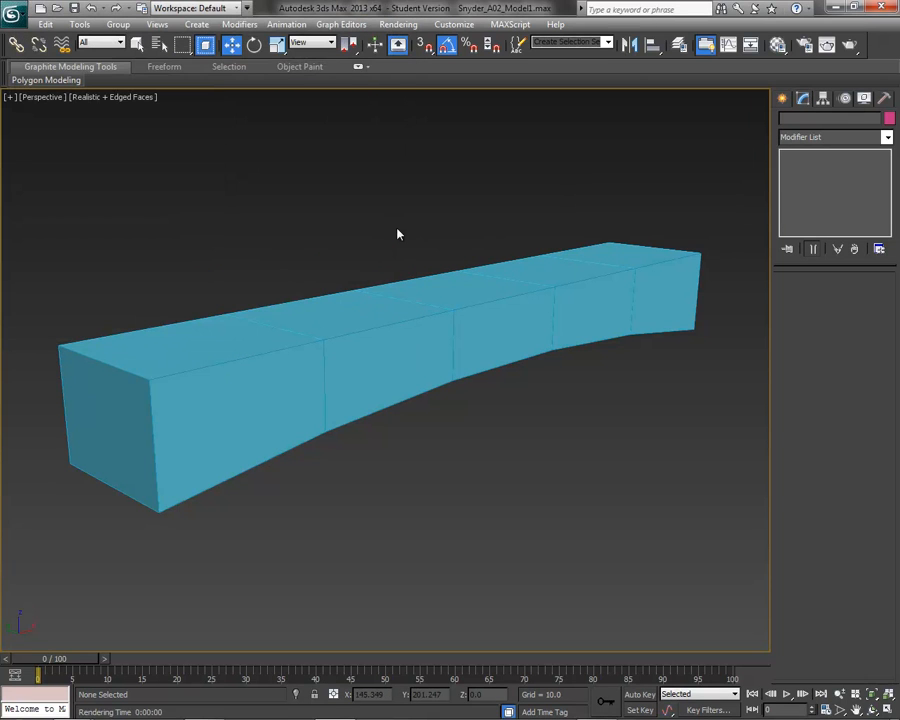
pyautogui.click(835, 8)
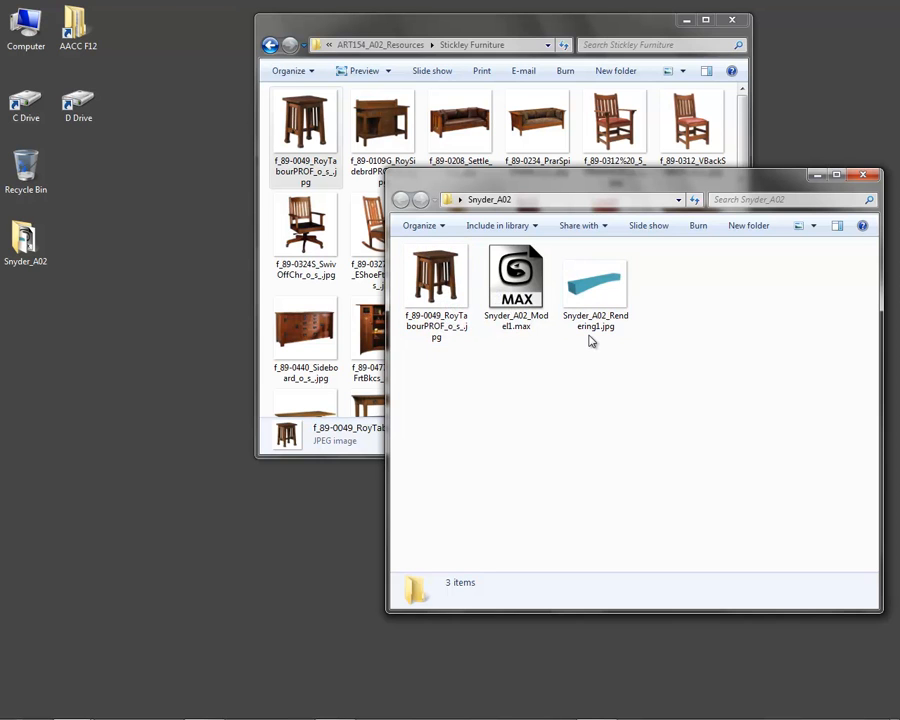
pyautogui.moveTo(335, 718)
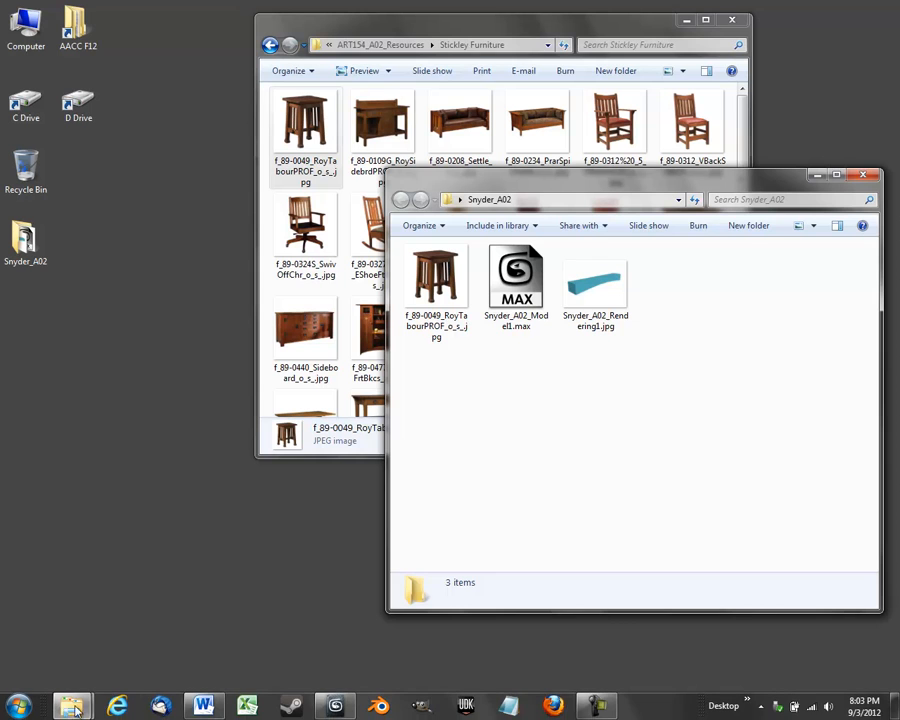
# Launch Internet Explorer and log in to MyAACC with the student user name and password
pyautogui.click(118, 707)
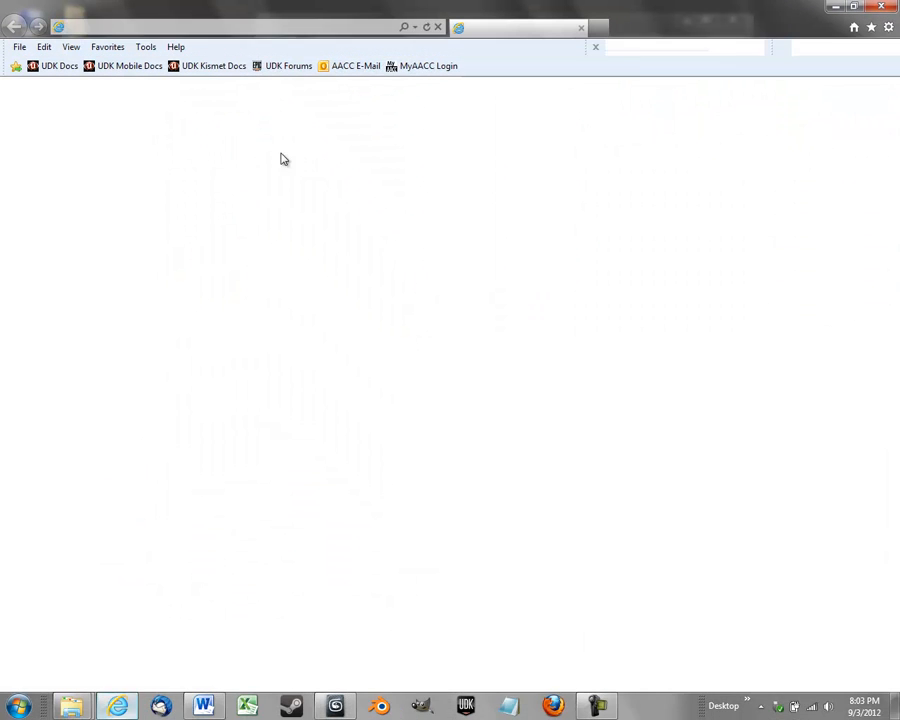
pyautogui.click(424, 67)
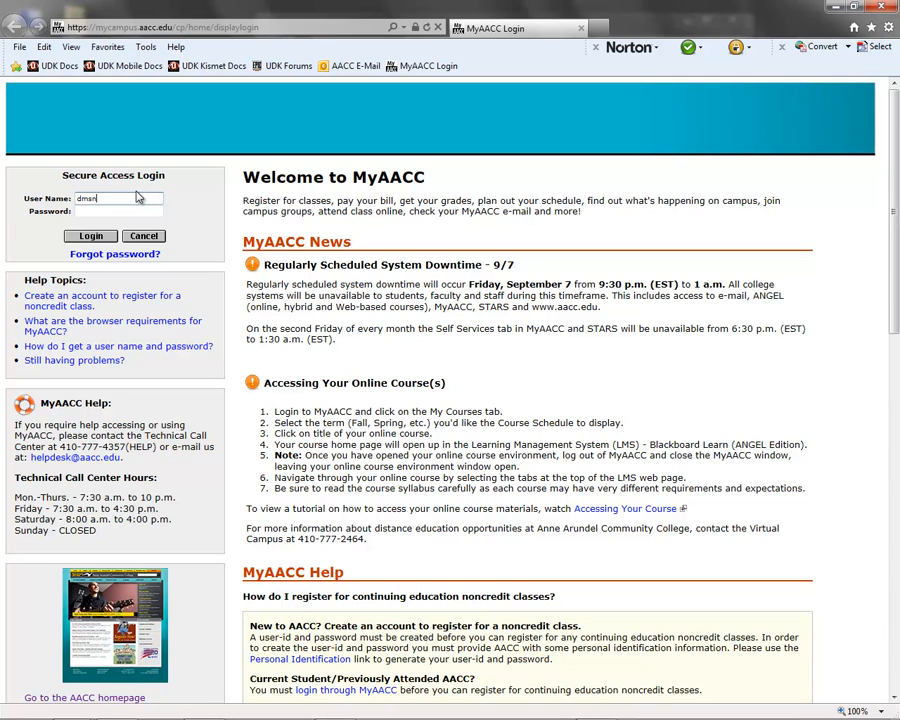
pyautogui.click(139, 198)
pyautogui.write('dmsnyder4')
pyautogui.press('Tab')
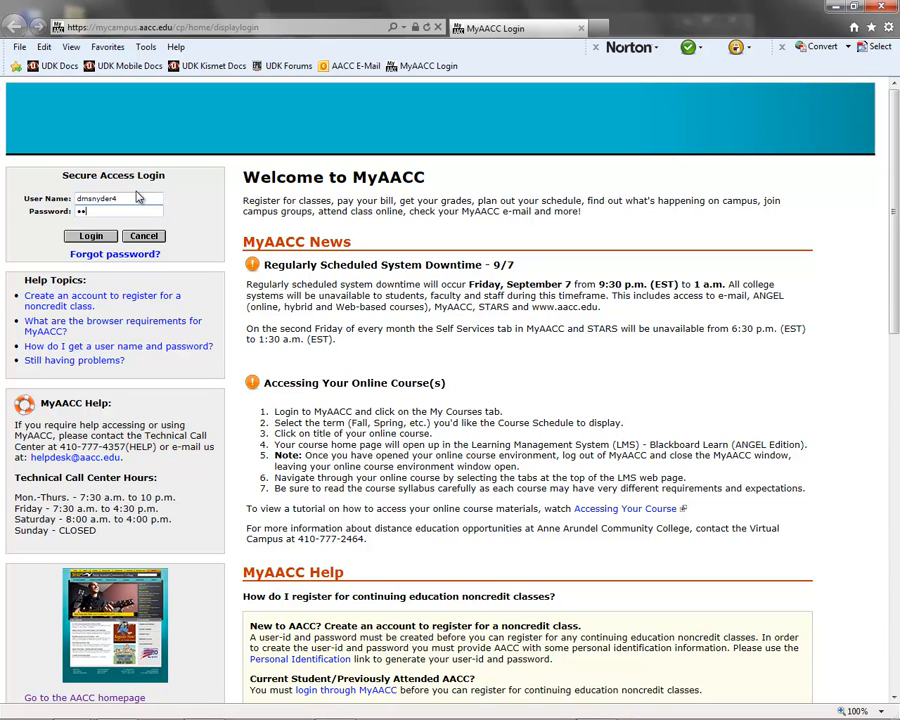
pyautogui.press('Return')
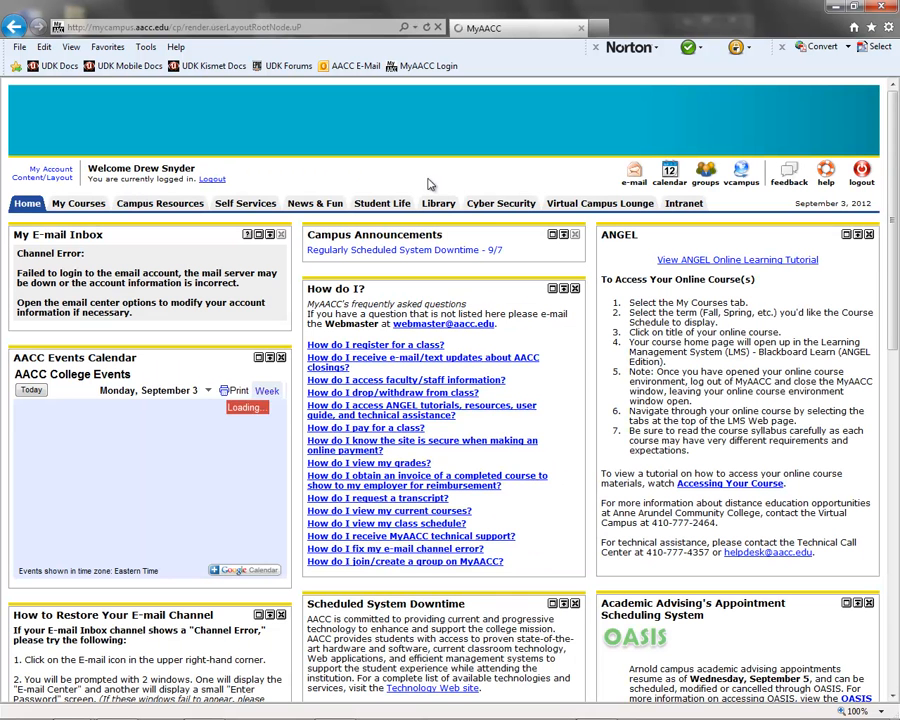
# In ANGEL, go to the ART 154,840 course content and open the Assignment Dropbox
pyautogui.click(741, 185)
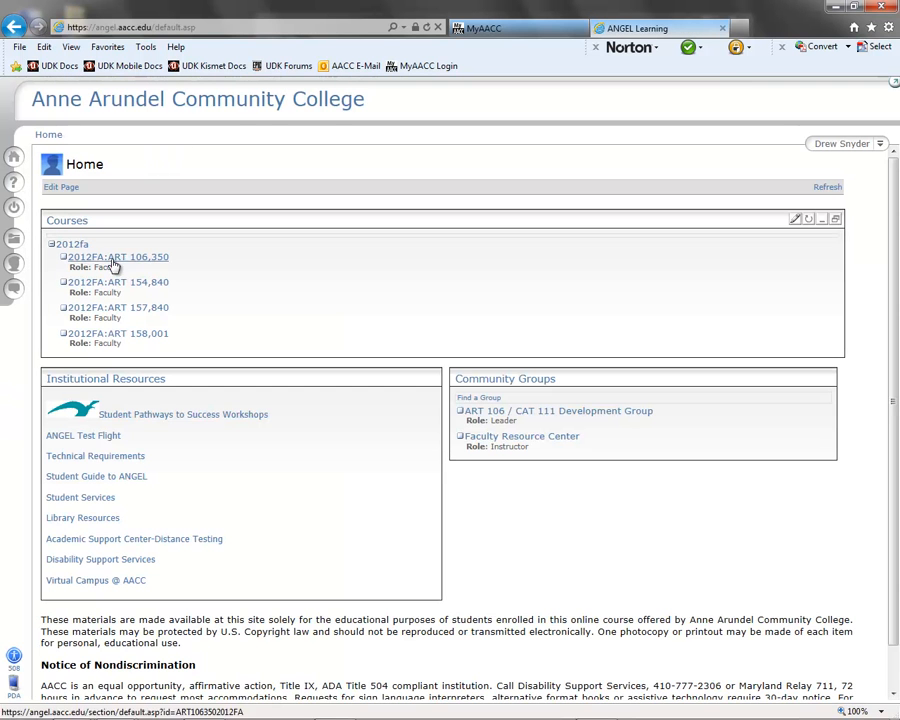
pyautogui.click(117, 284)
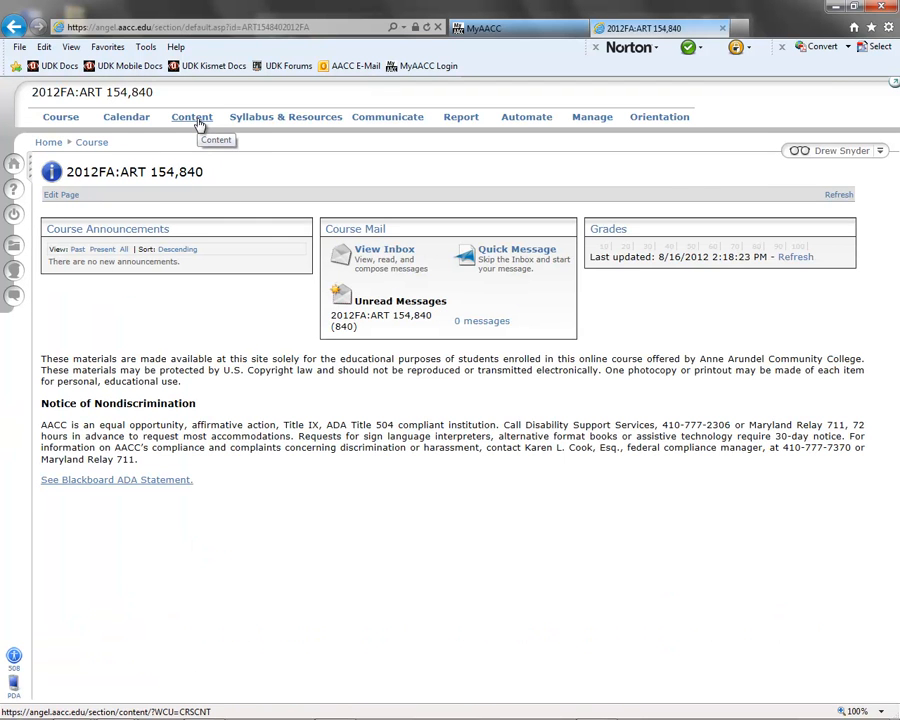
pyautogui.click(196, 118)
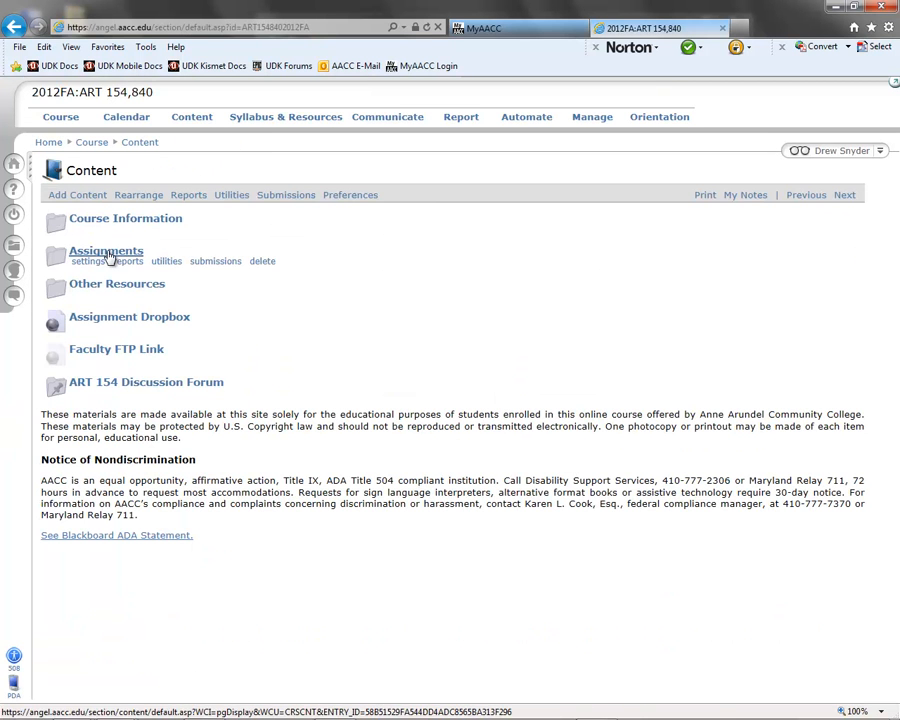
pyautogui.click(112, 320)
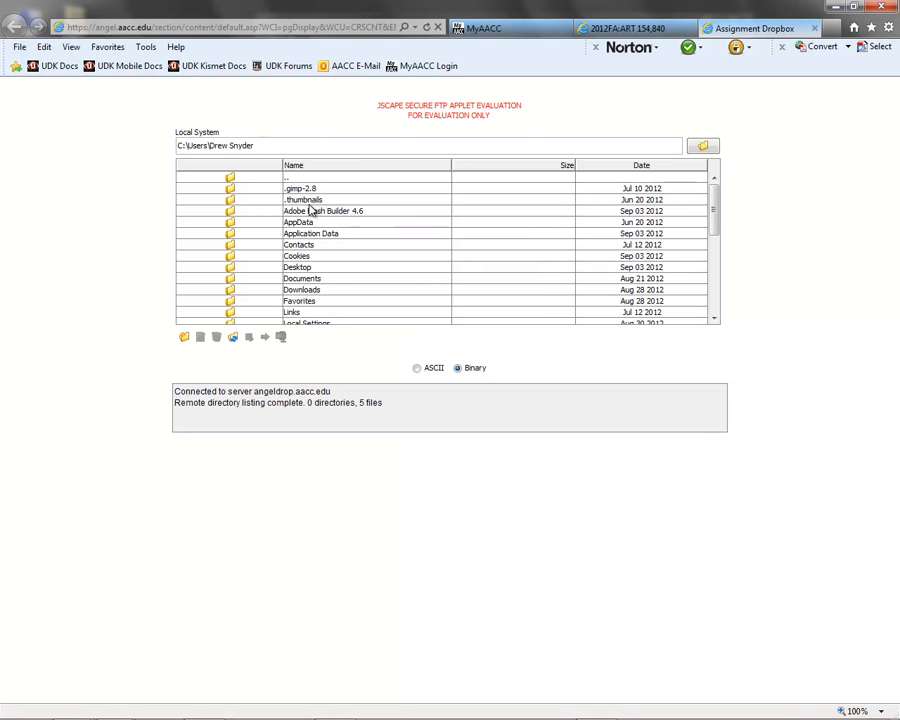
# Upload the Desktop's Snyder_A02 folder as Snyder_A02.zip, then bring up the screen recorder controls
pyautogui.doubleClick(291, 268)
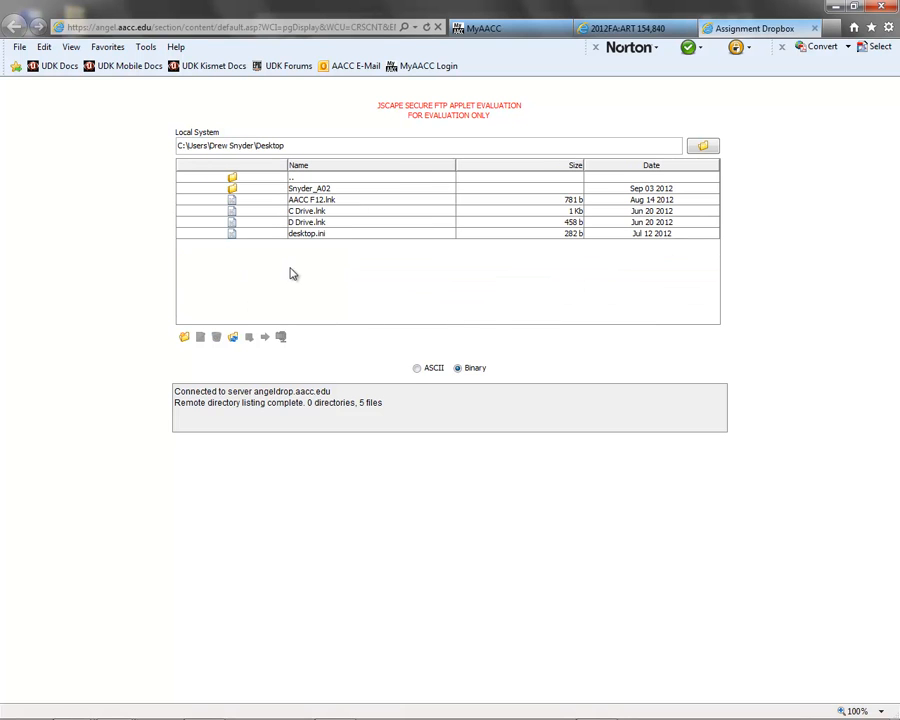
pyautogui.click(316, 190)
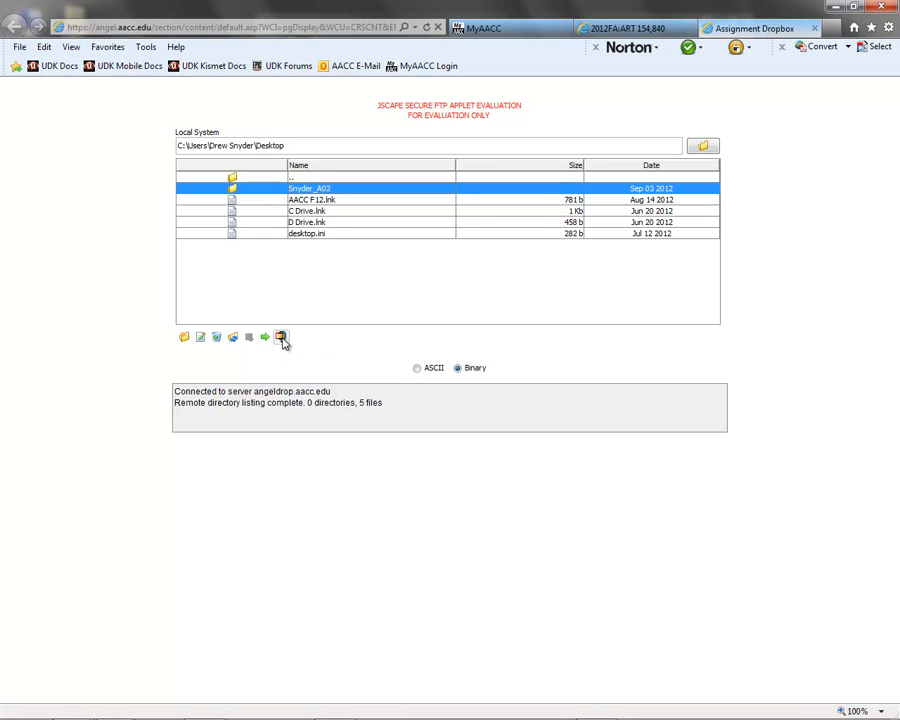
pyautogui.click(281, 338)
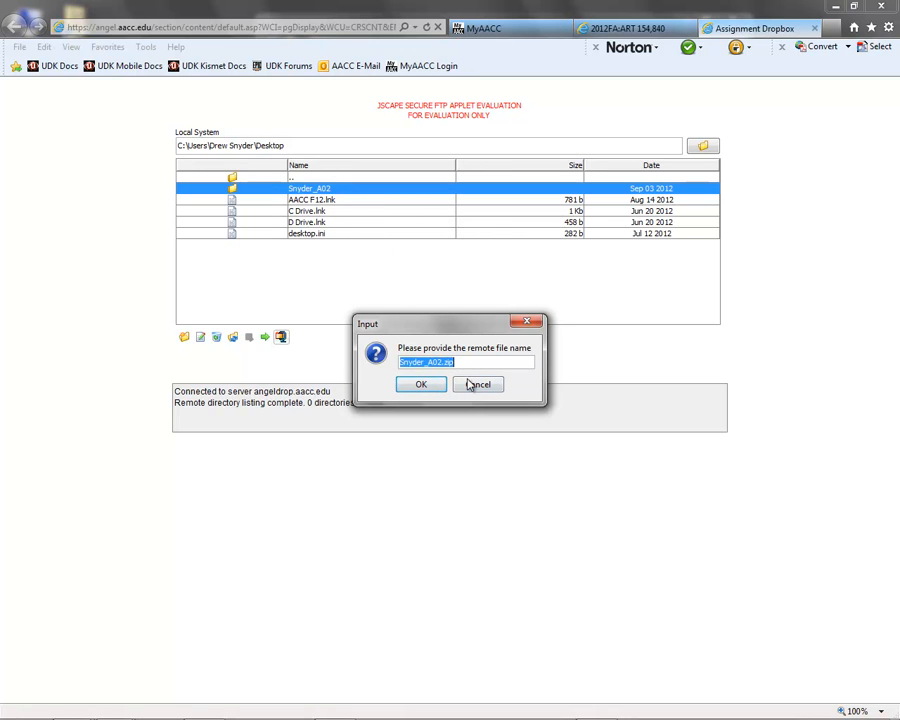
pyautogui.click(424, 387)
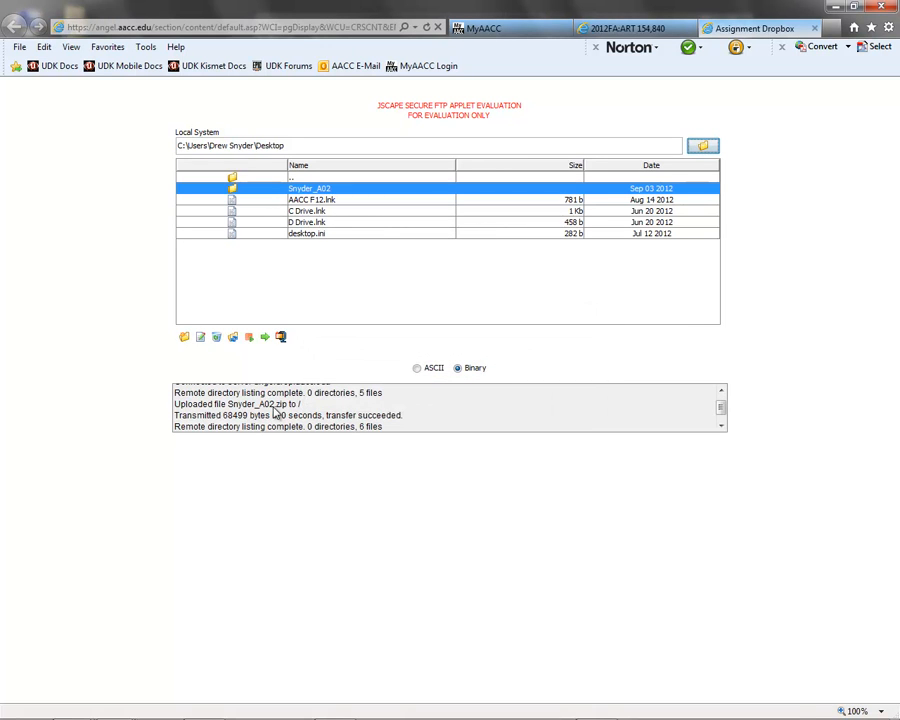
pyautogui.moveTo(720, 408); pyautogui.dragTo(722, 403)
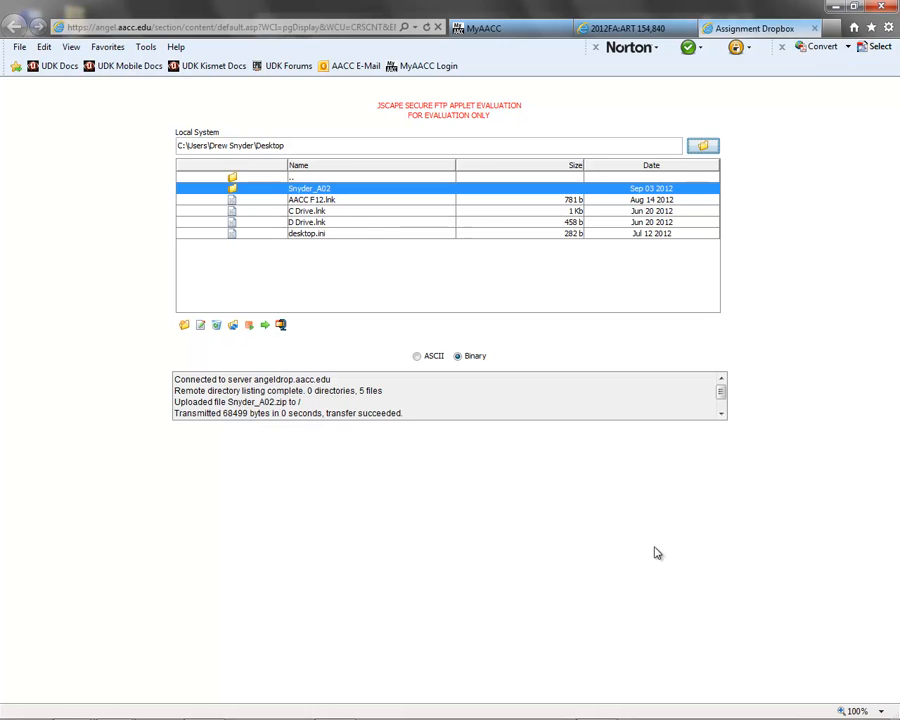
pyautogui.click(598, 706)
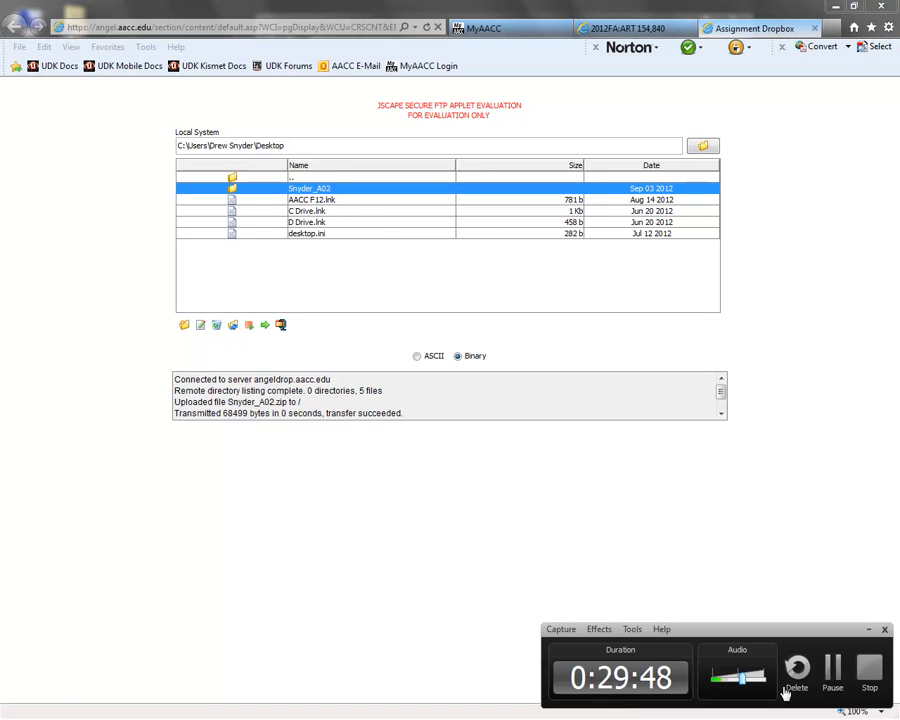